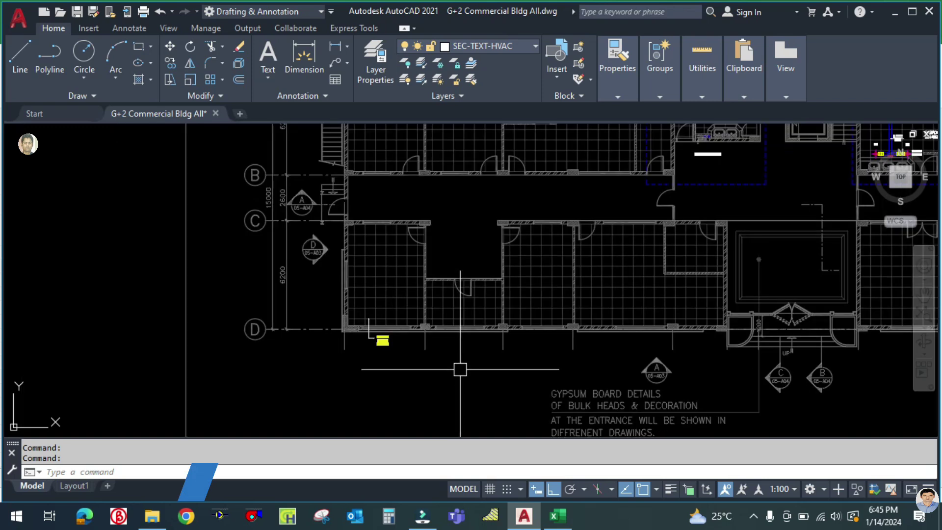
Examine the technical manager diffuser label on the ground floor reflected ceiling layout and the matching room names on the ground floor layout.
scroll(256, 367, up, 2)
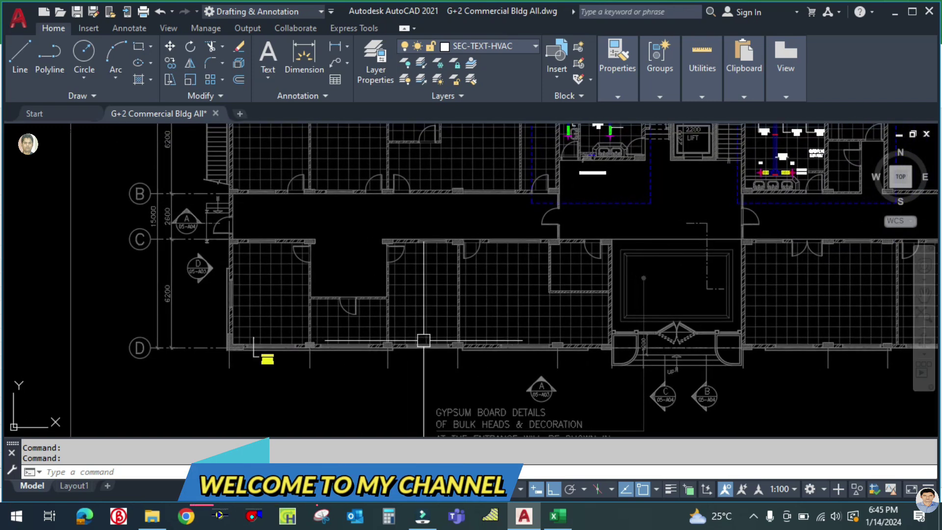
scroll(276, 366, up, 2)
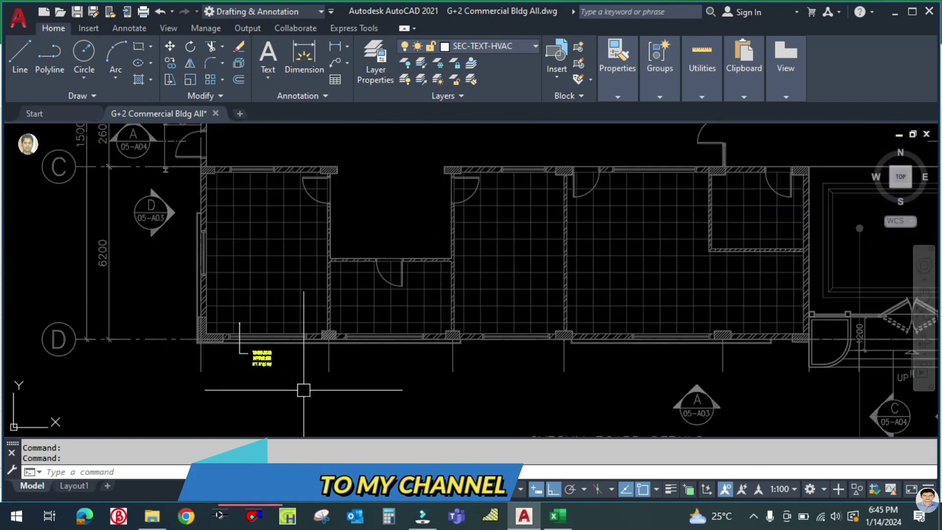
scroll(260, 368, up, 2)
scroll(231, 358, up, 2)
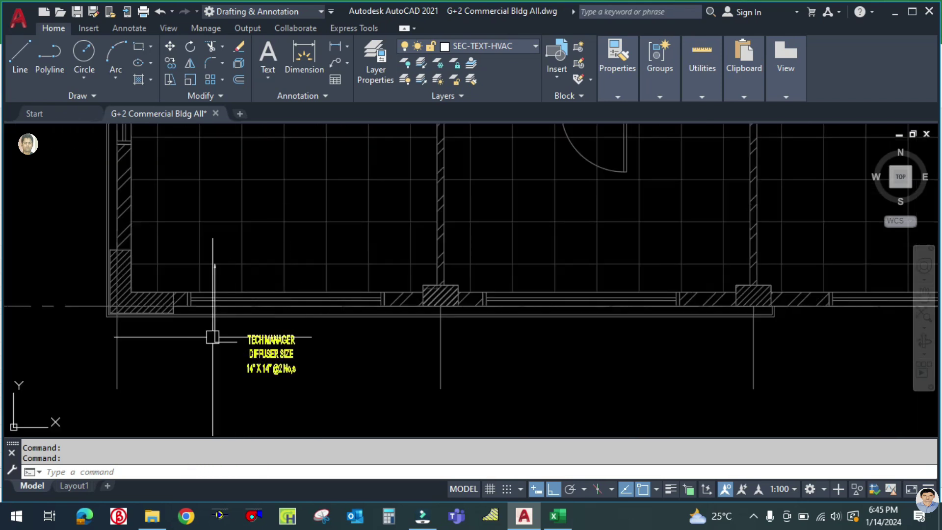
scroll(209, 371, up, 2)
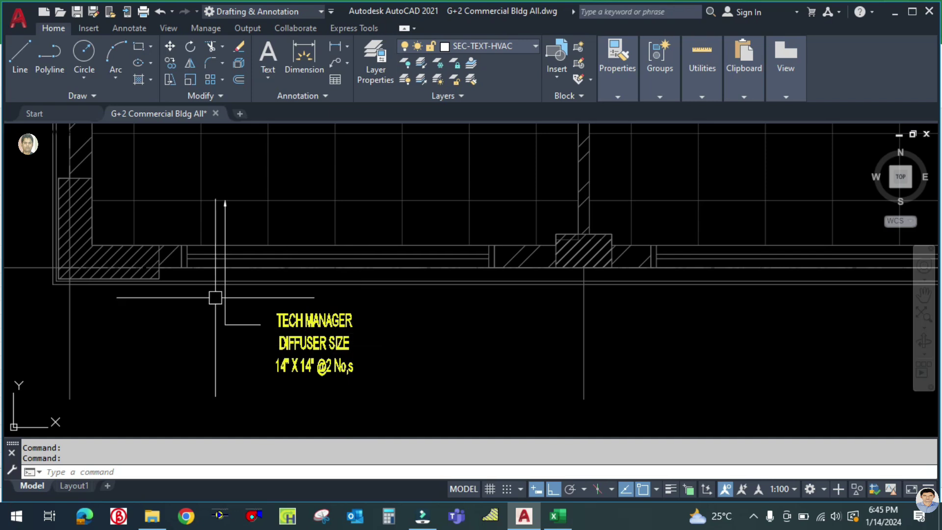
scroll(252, 358, down, 2)
scroll(315, 343, down, 2)
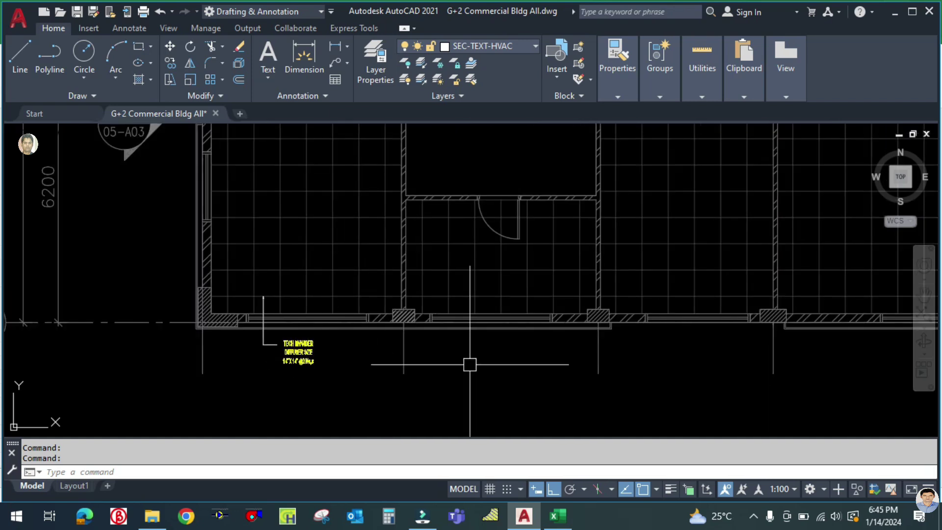
scroll(466, 368, down, 2)
scroll(374, 383, down, 2)
middle_drag(480, 377, 351, 380)
scroll(351, 381, down, 2)
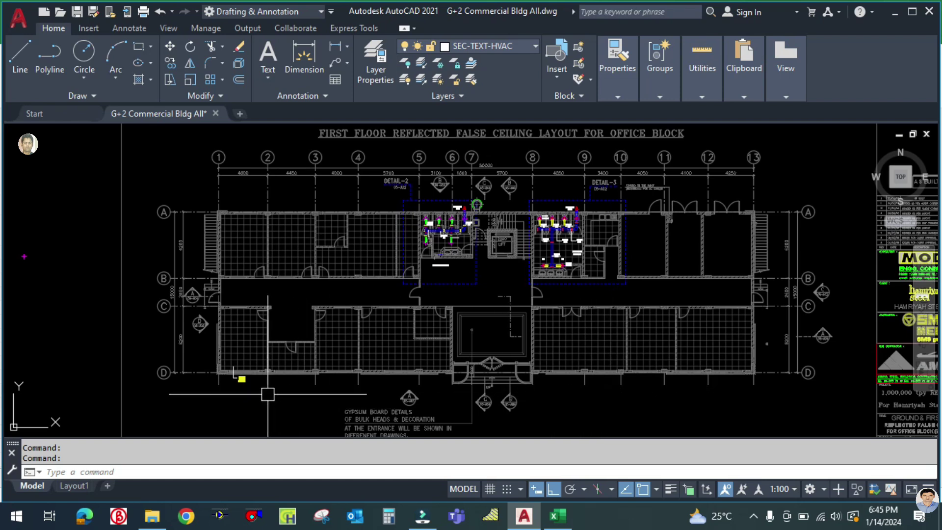
scroll(246, 386, up, 4)
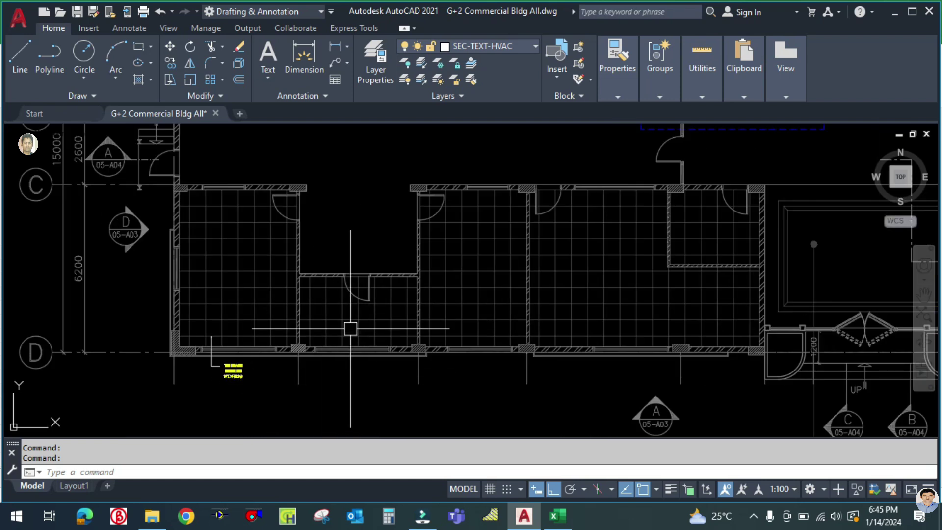
scroll(370, 347, down, 8)
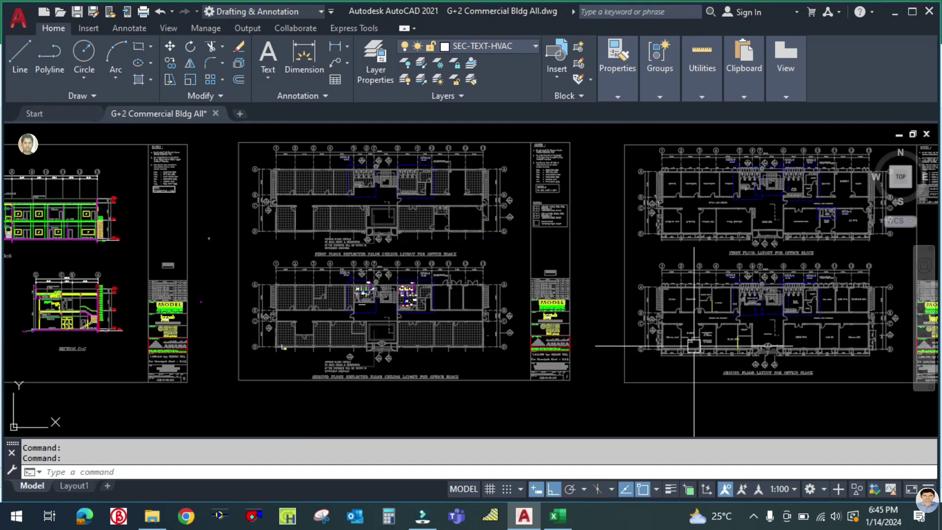
scroll(659, 333, up, 6)
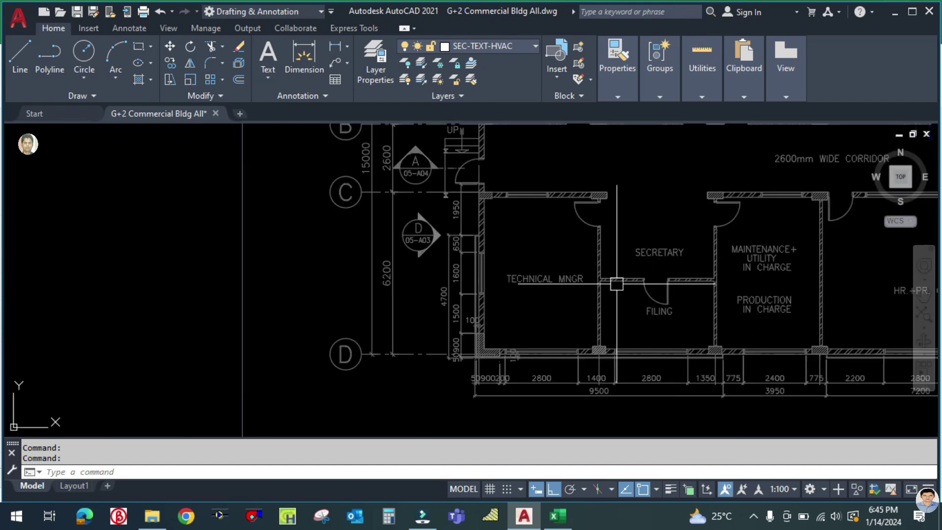
Copy the technical manager diffuser label with its leader horizontally to below the adjacent filing room on the reflected ceiling layout.
scroll(643, 315, down, 7)
middle_drag(240, 342, 579, 373)
scroll(458, 388, up, 8)
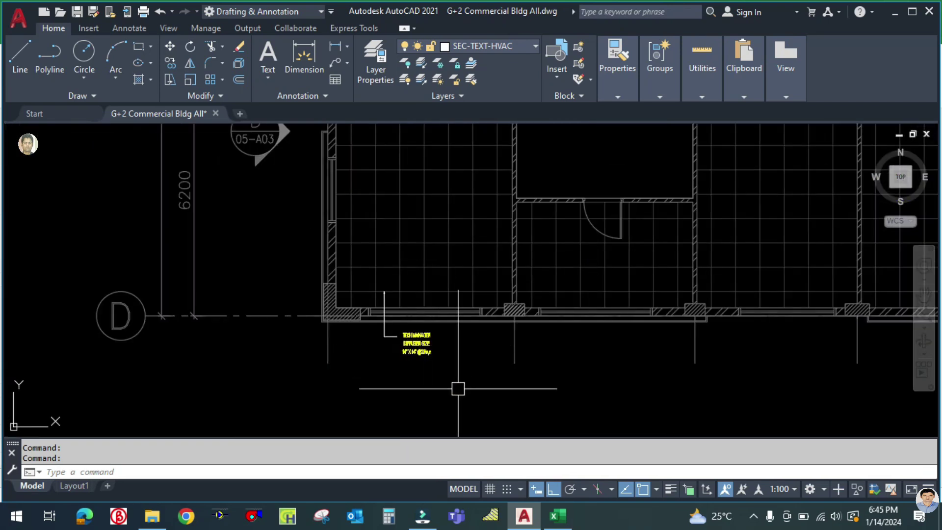
key(Return)
scroll(419, 358, up, 3)
click(457, 405)
click(305, 295)
scroll(328, 344, down, 5)
key(Return)
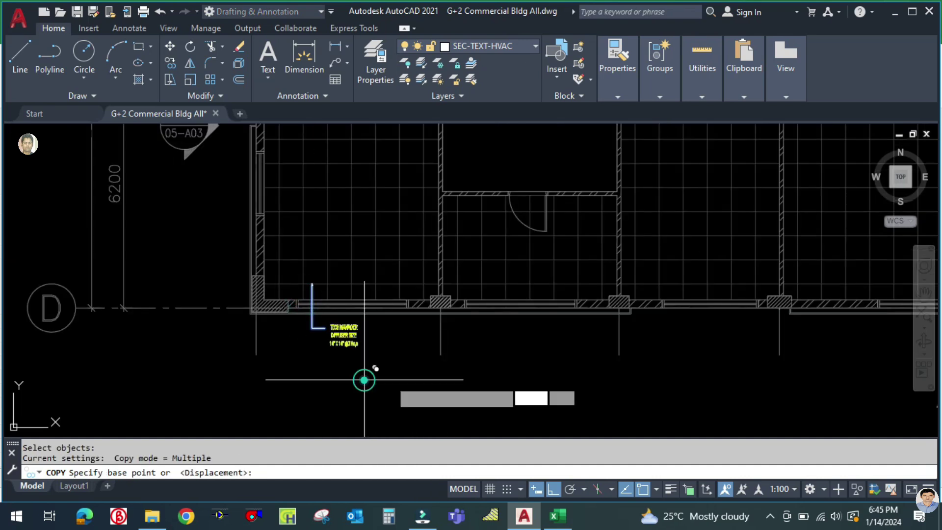
click(363, 380)
click(518, 380)
key(Escape)
scroll(485, 347, up, 3)
Switch to the Excel tonnage workbook and look up the filing room's air flow in the LOAD CALCULATION sheet.
click(558, 516)
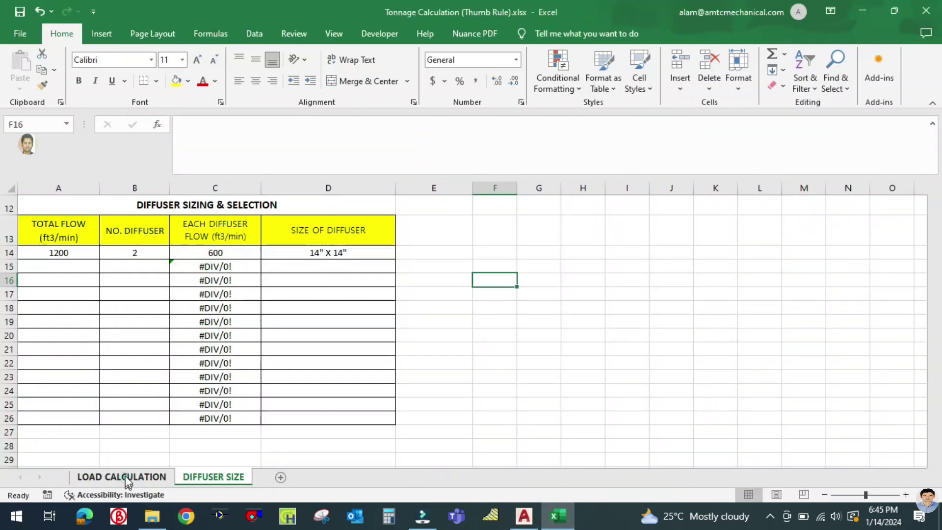
click(138, 477)
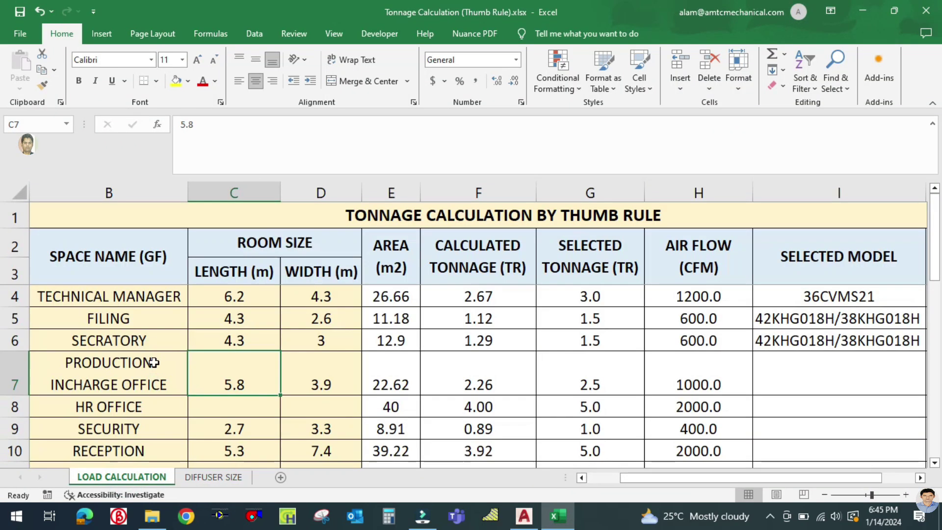
click(683, 322)
Back in AutoCAD, change the copied label's first line to FILING ROOM and remove the leading space before DIFFUSER SIZE.
click(524, 516)
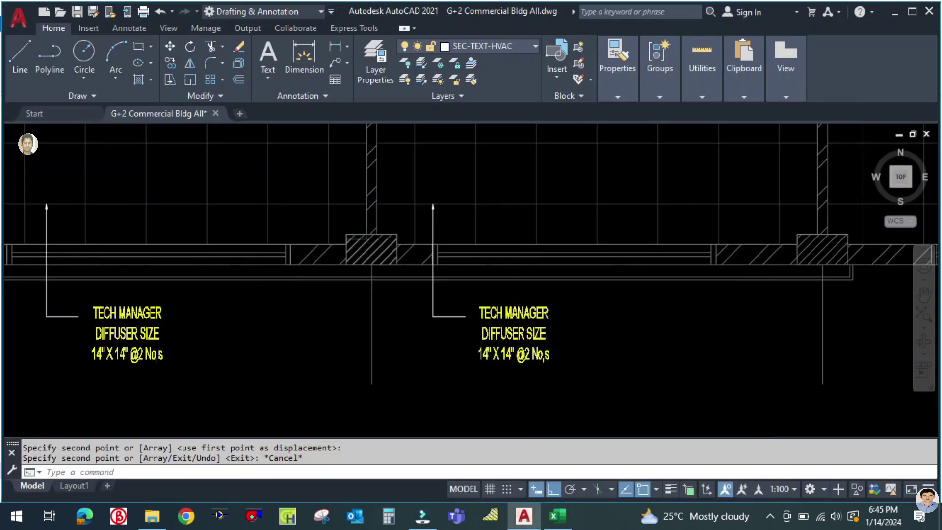
scroll(514, 320, up, 2)
click(486, 316)
double_click(486, 316)
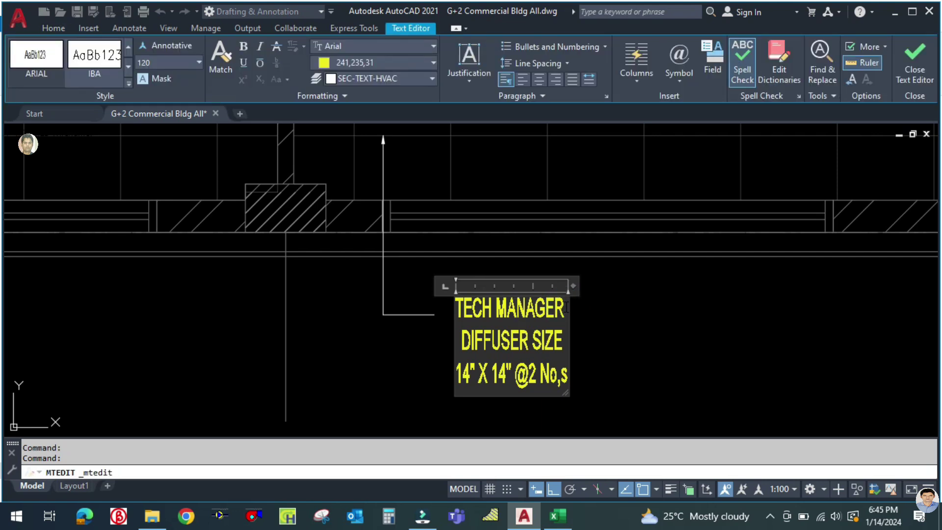
key(BackSpace)
key(BackSpace)
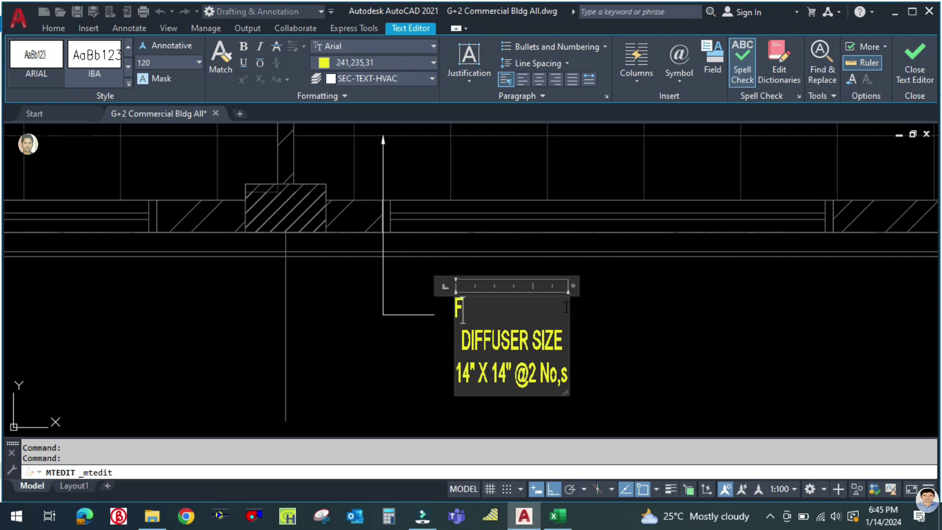
text(ING ROOM)
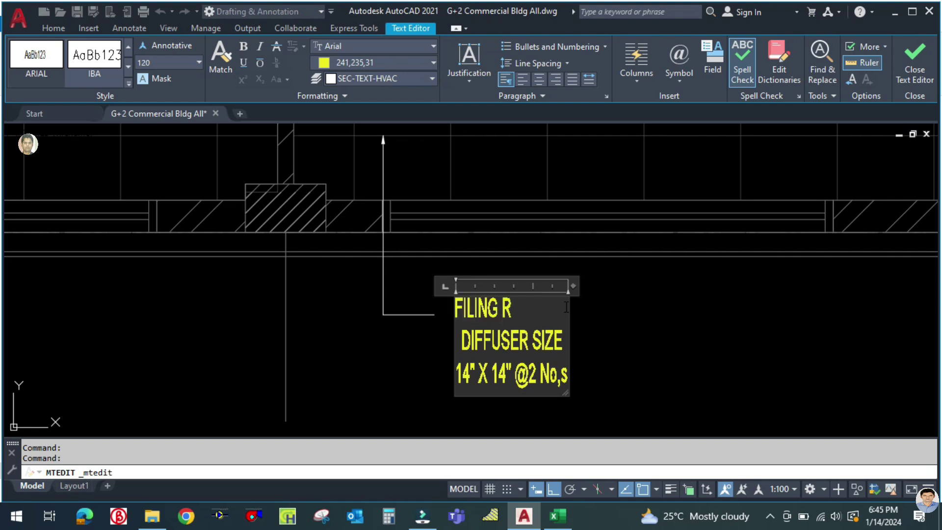
click(459, 338)
key(BackSpace)
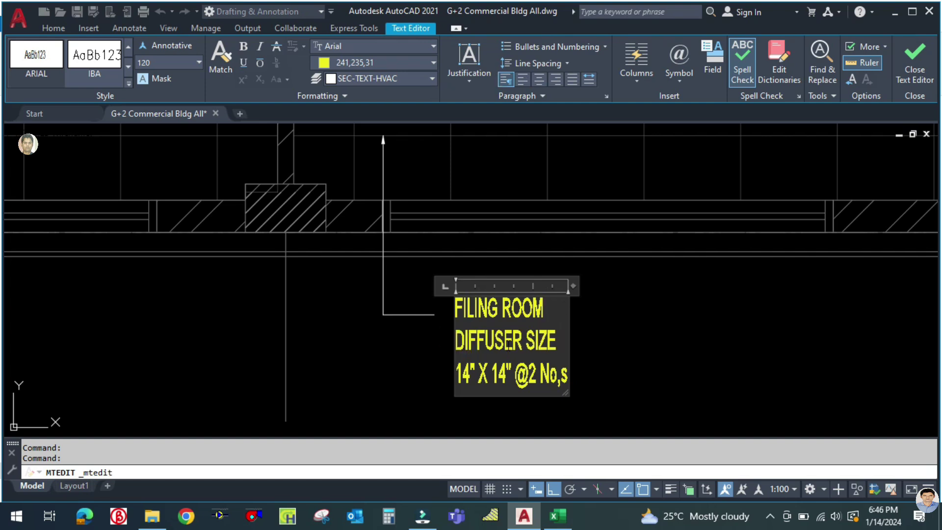
click(637, 369)
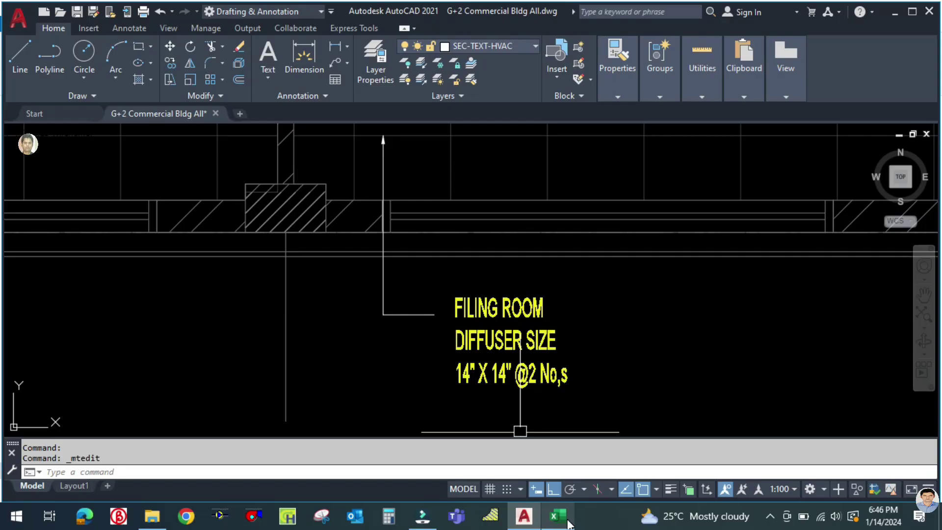
In Excel's DIFFUSER SIZE sheet, enter a total flow of 600 and 1 diffuser in row 15.
click(558, 516)
click(206, 477)
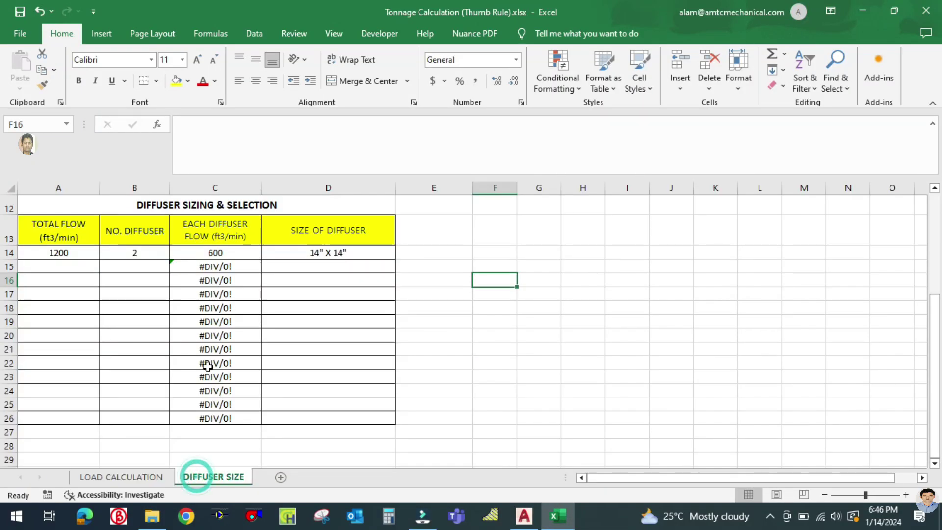
click(77, 263)
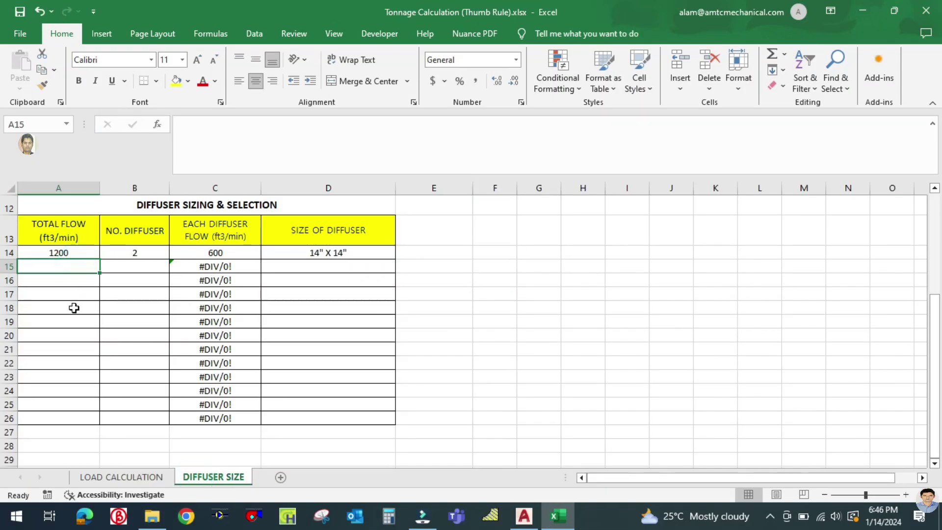
text(6)
click(74, 308)
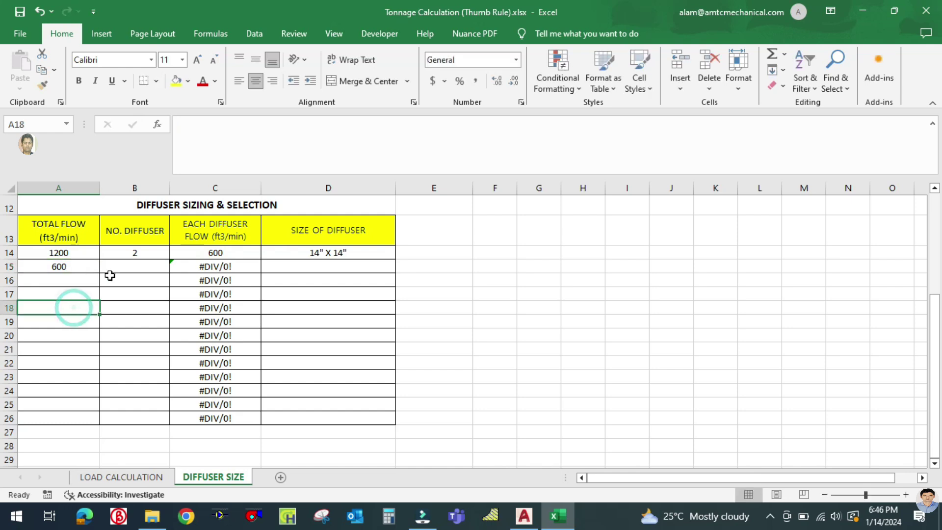
click(129, 265)
text(1)
click(139, 335)
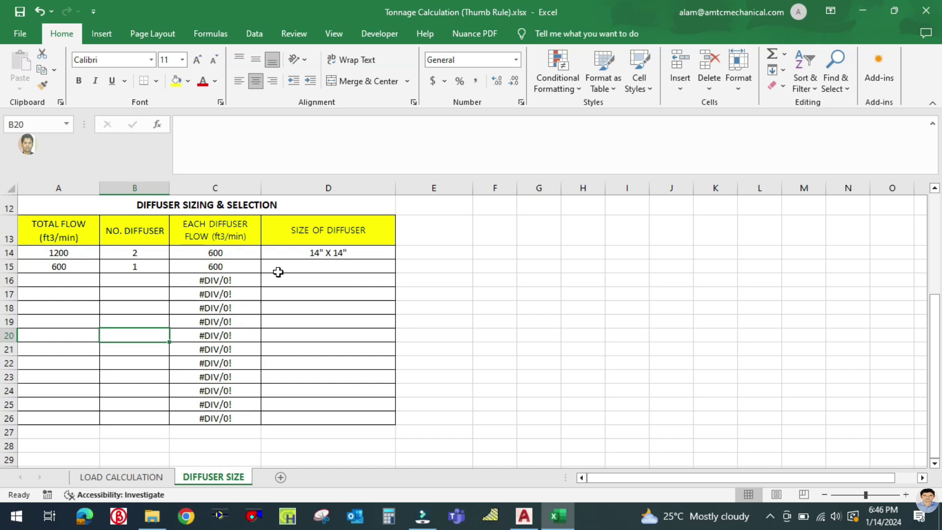
Size the diffuser in DuctSizer with a 600 cfm flow rate, 500 fpm velocity and a 14 in duct side.
click(323, 263)
click(254, 515)
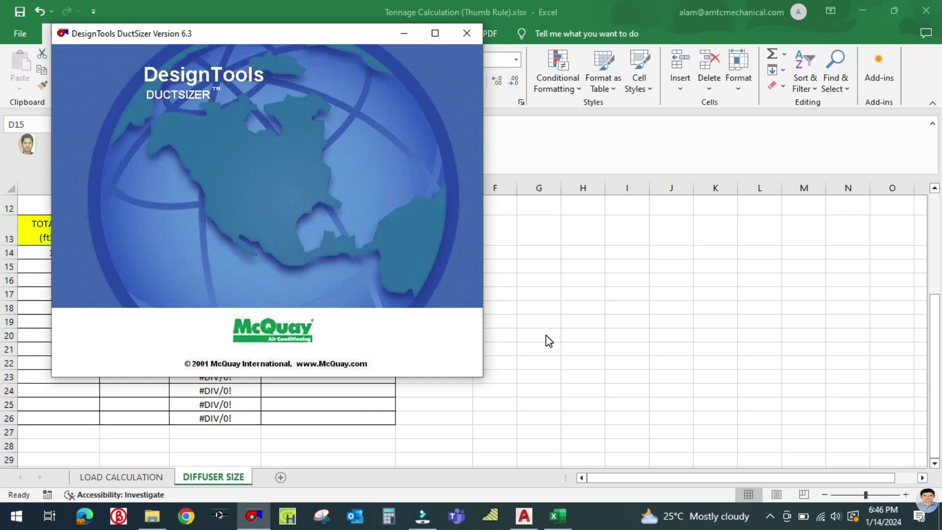
drag(108, 41, 531, 149)
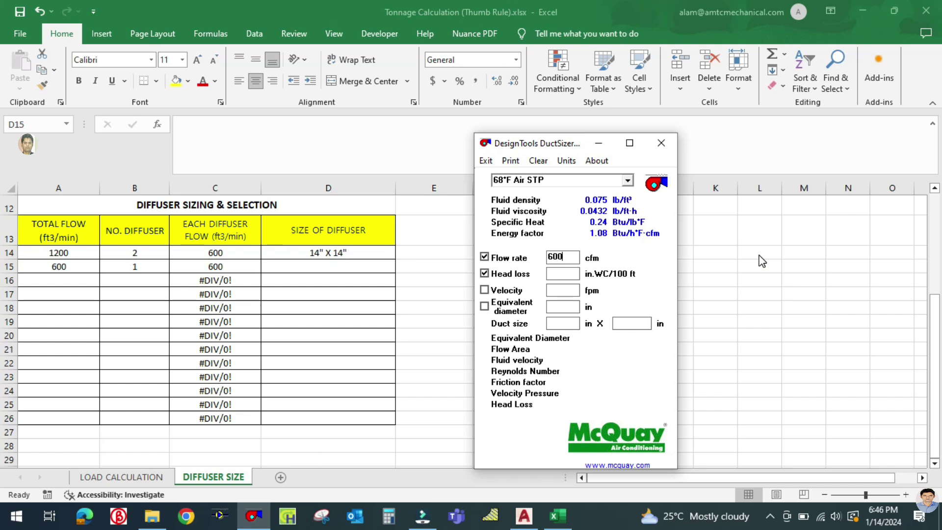
click(485, 291)
click(549, 289)
text(500)
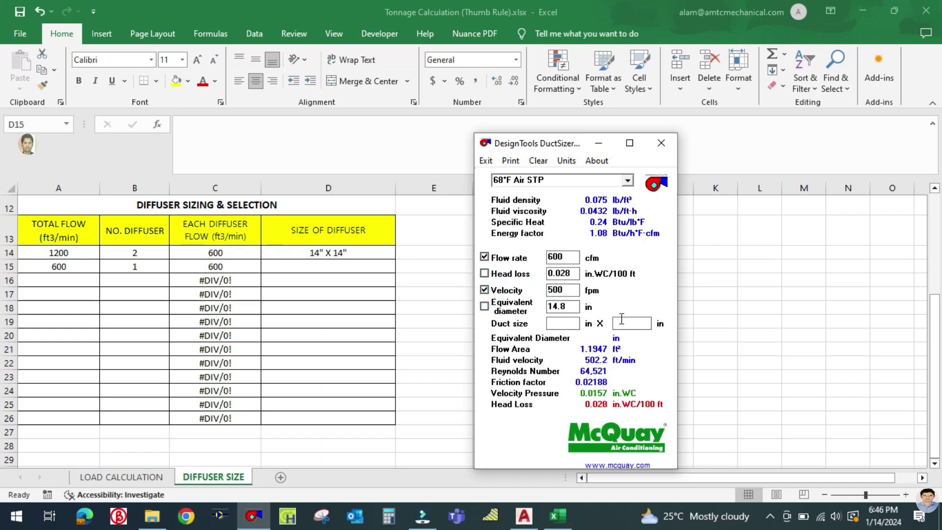
click(569, 324)
text(14)
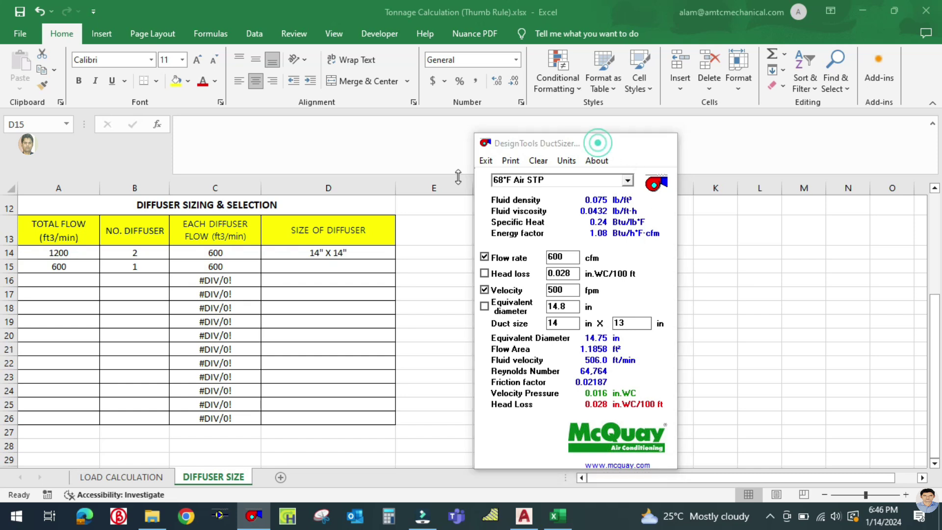
click(599, 143)
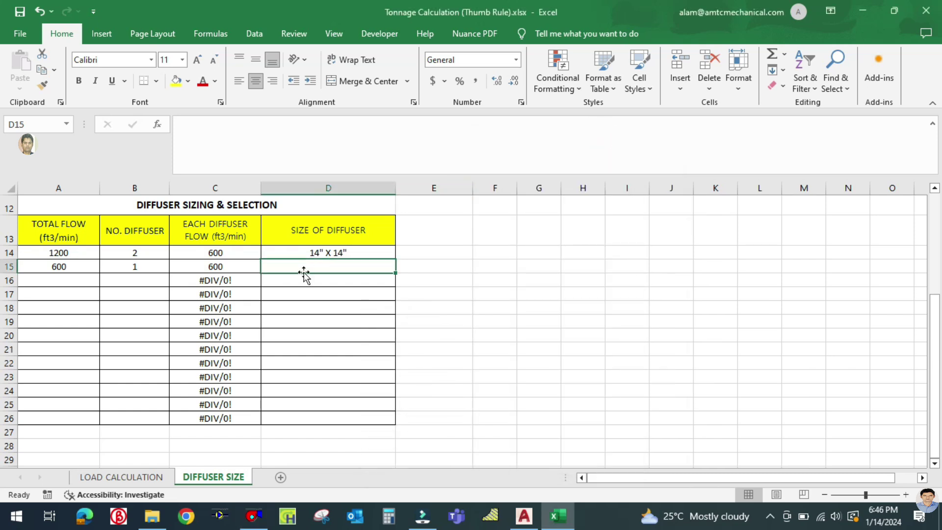
Copy the 14" X 14" diffuser size from D14 into D15 of the DIFFUSER SIZE sheet.
click(341, 253)
key(ctrl+c)
click(337, 266)
key(ctrl+v)
click(542, 268)
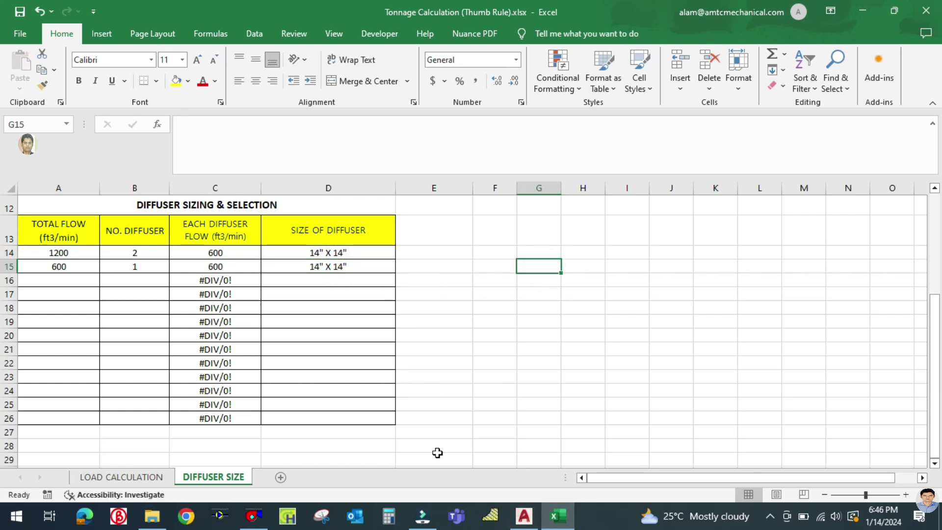
Switch to AutoCAD and change the filing room label's diffuser quantity to @1 No.
click(524, 516)
scroll(482, 383, up, 3)
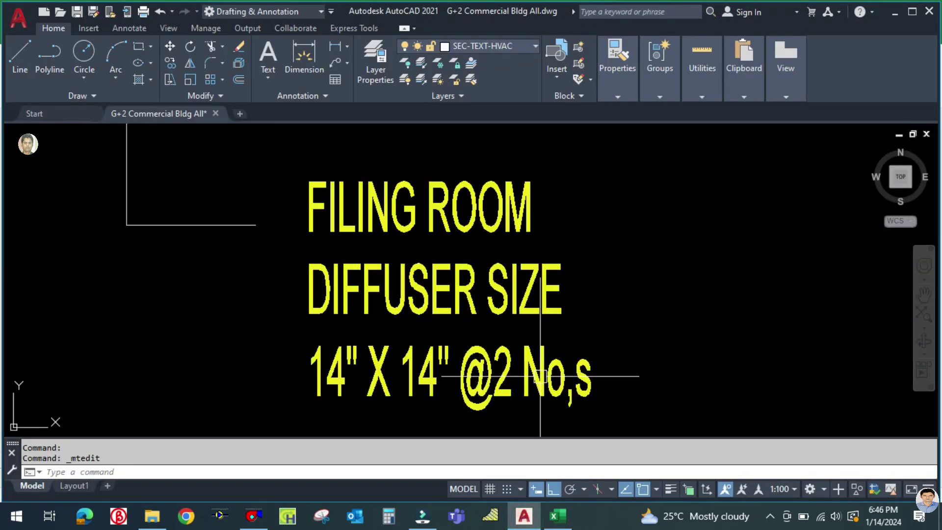
double_click(510, 381)
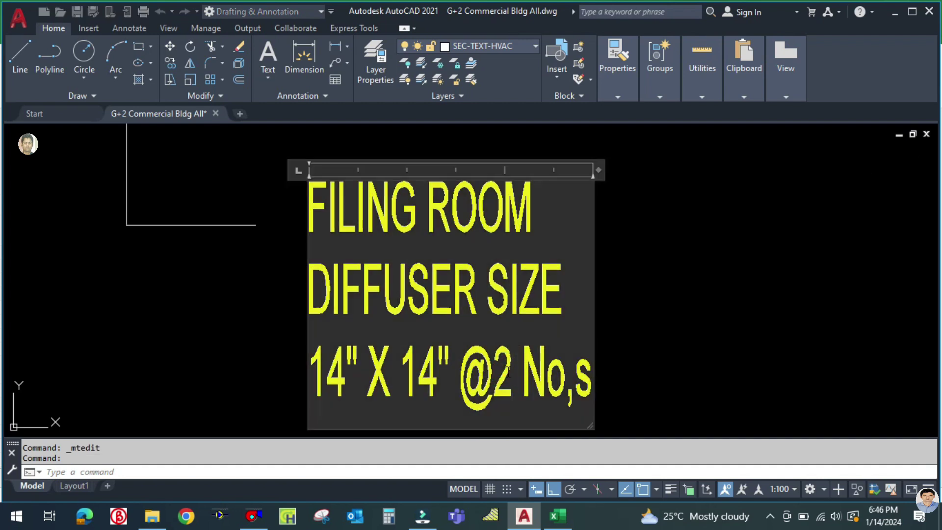
key(BackSpace)
text(1)
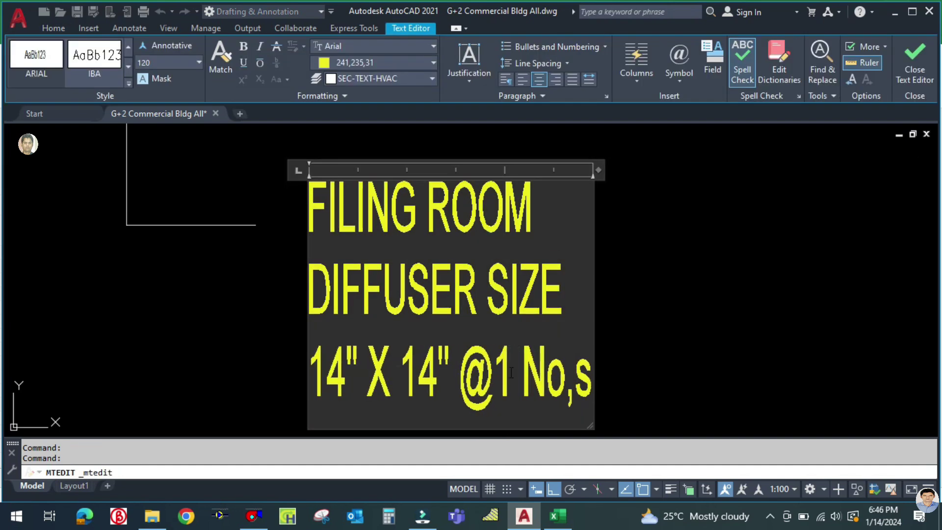
click(591, 373)
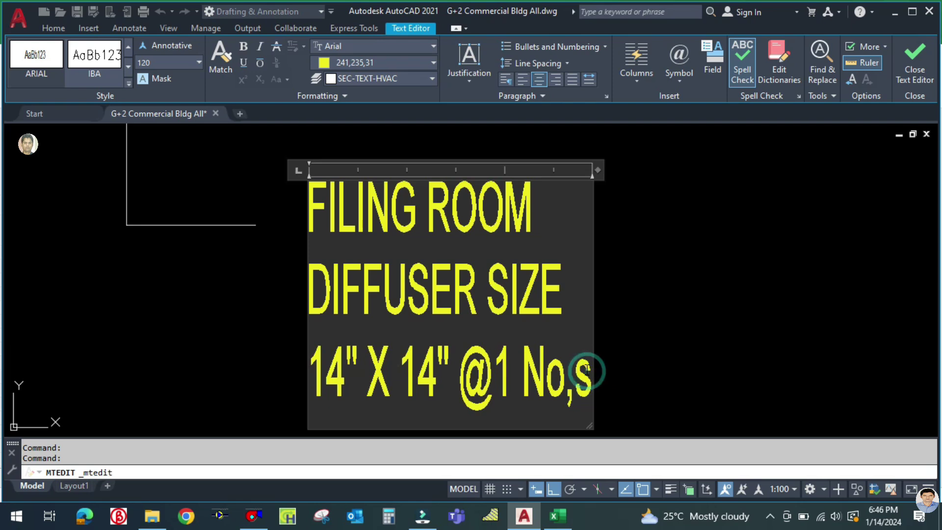
key(BackSpace)
key(BackSpace)
click(650, 357)
key(Escape)
scroll(344, 338, down, 8)
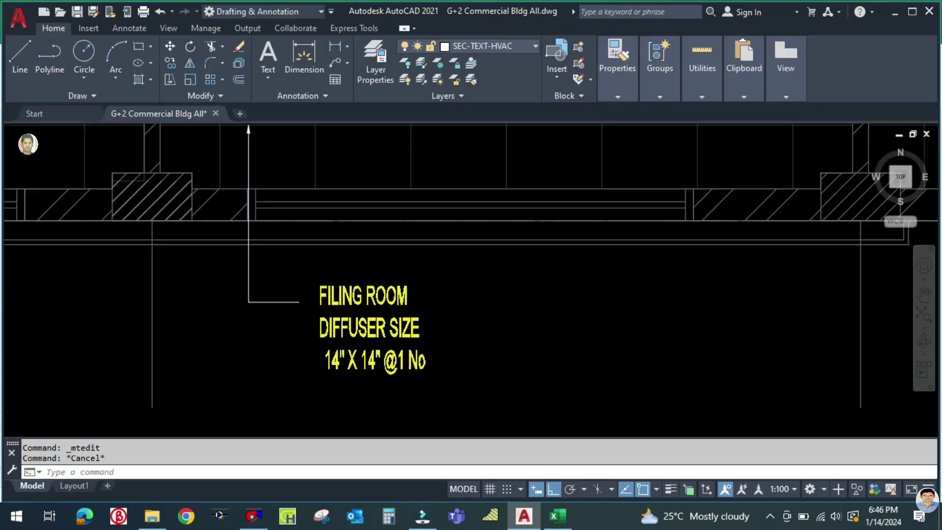
scroll(345, 336, down, 3)
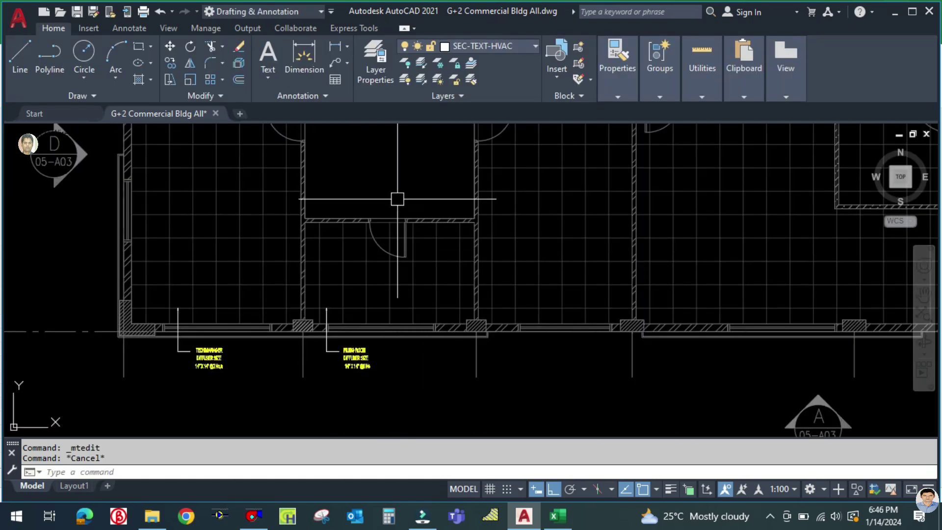
Check the ground floor office layout to identify the room adjoining the filing room, and return to the reflected ceiling layout.
scroll(412, 191, up, 2)
scroll(418, 259, down, 1)
scroll(383, 344, up, 4)
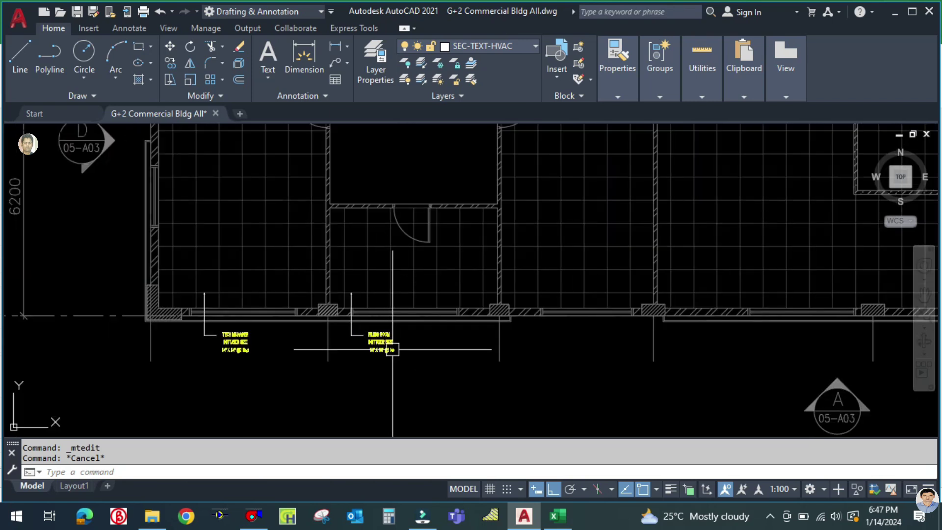
scroll(389, 378, up, 4)
scroll(388, 379, down, 6)
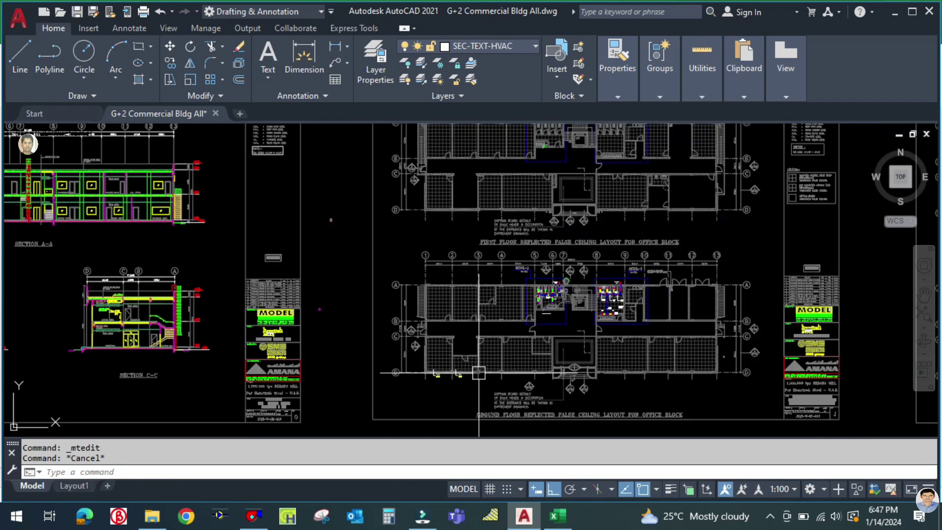
scroll(550, 353, up, 6)
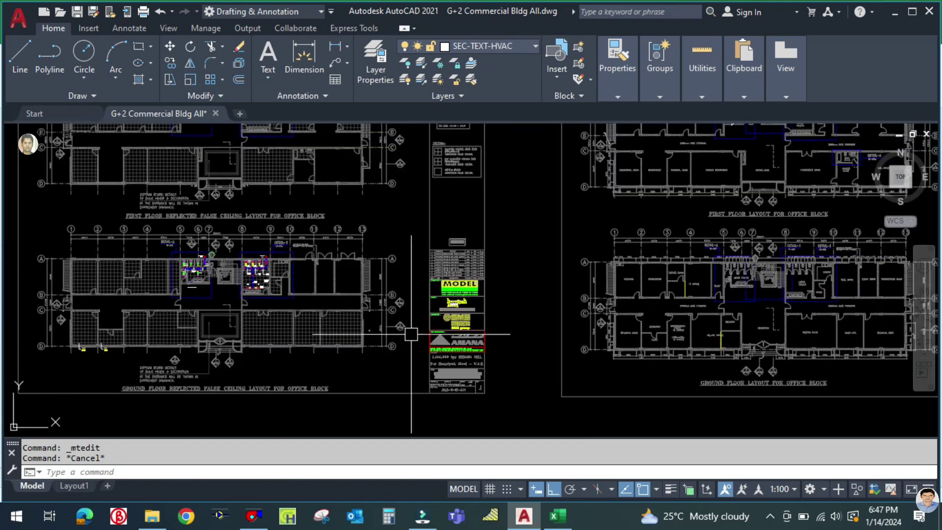
scroll(516, 373, down, 5)
scroll(305, 373, up, 4)
scroll(288, 373, down, 2)
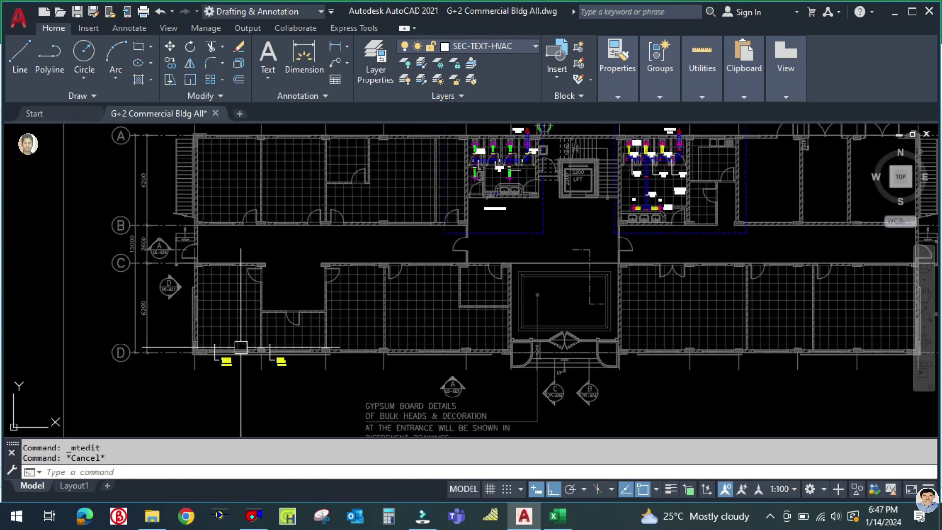
Copy the filing room diffuser label straight up into the secretary room above the filing room.
scroll(304, 365, up, 4)
text(co)
key(Return)
click(327, 401)
key(Return)
click(355, 417)
scroll(346, 342, up, 4)
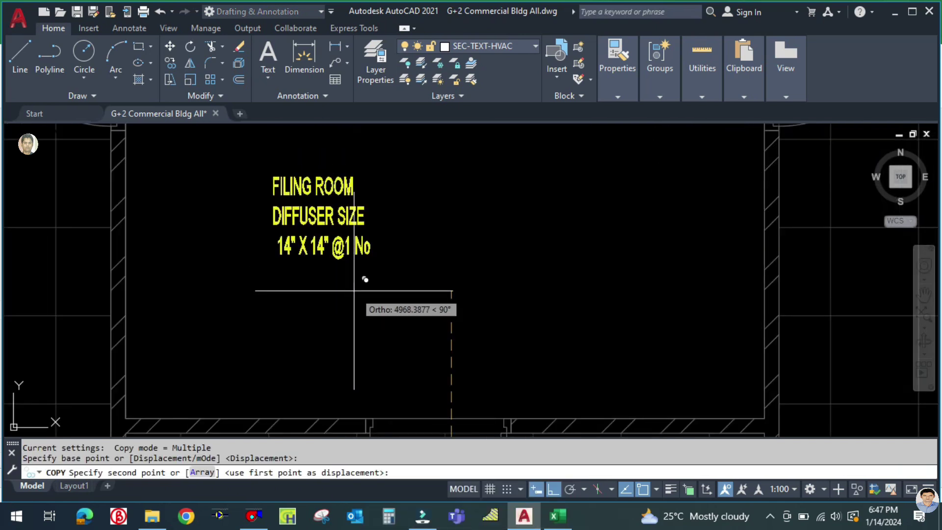
click(355, 348)
key(Escape)
scroll(432, 312, down, 5)
scroll(441, 311, up, 3)
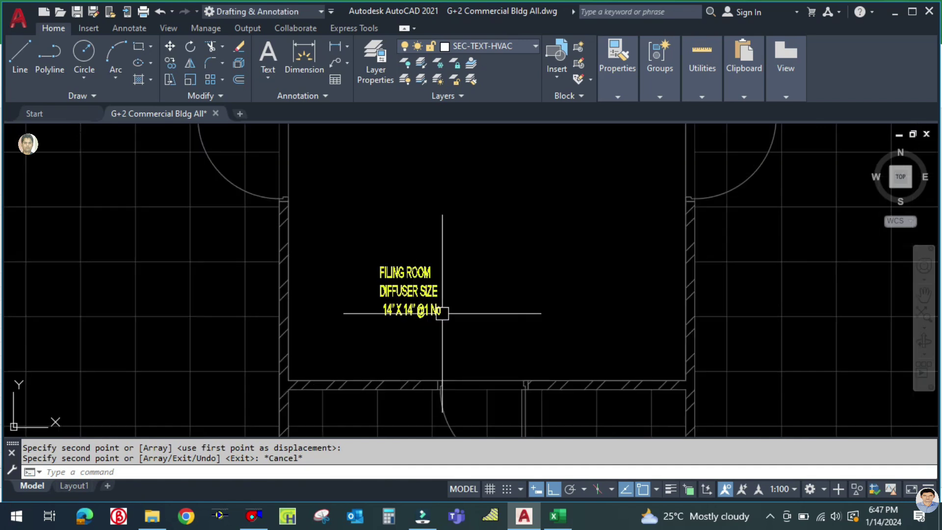
mouse_move(427, 316)
middle_down()
mouse_move(508, 311)
mouse_move(522, 228)
middle_up()
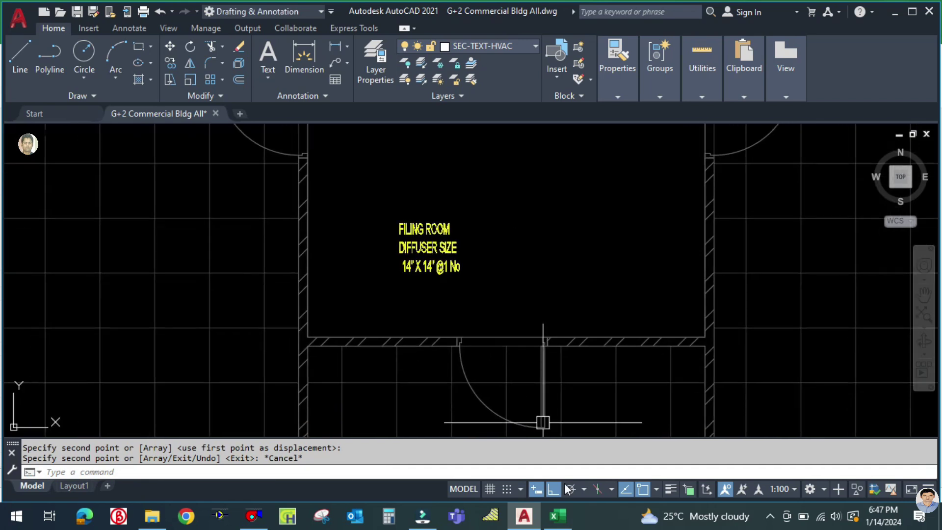
Switch to Excel and check the secretary room's air flow in the LOAD CALCULATION sheet.
click(558, 516)
click(101, 477)
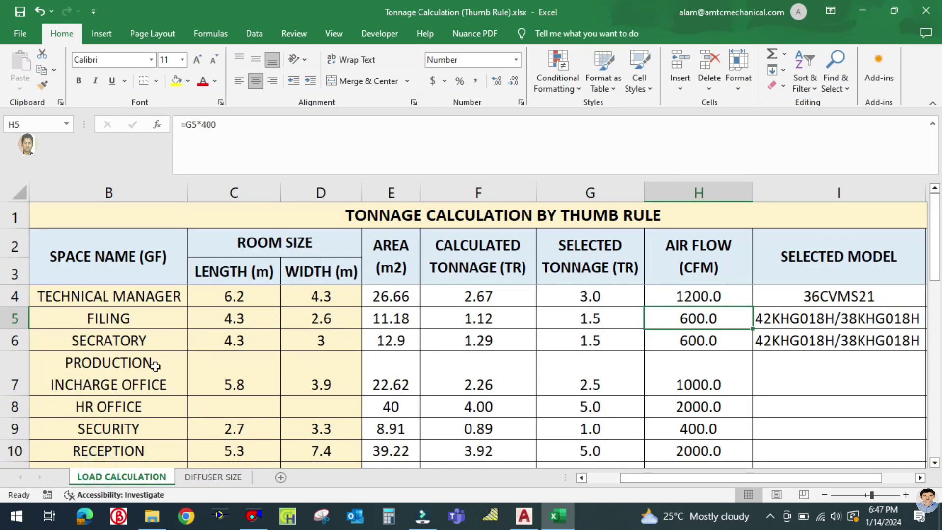
click(695, 341)
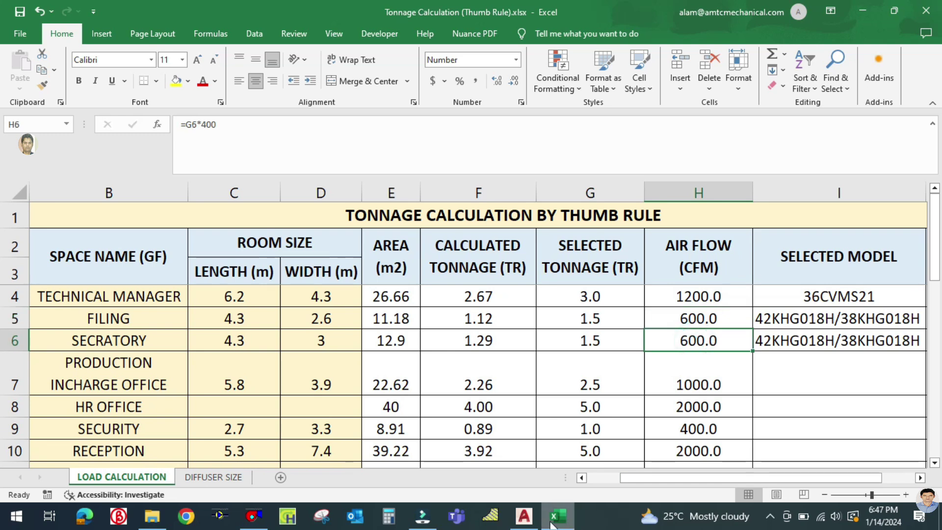
Switch to AutoCAD and replace FILING ROOM with SECRATORY in the copied label.
click(524, 515)
scroll(434, 257, up, 5)
double_click(406, 204)
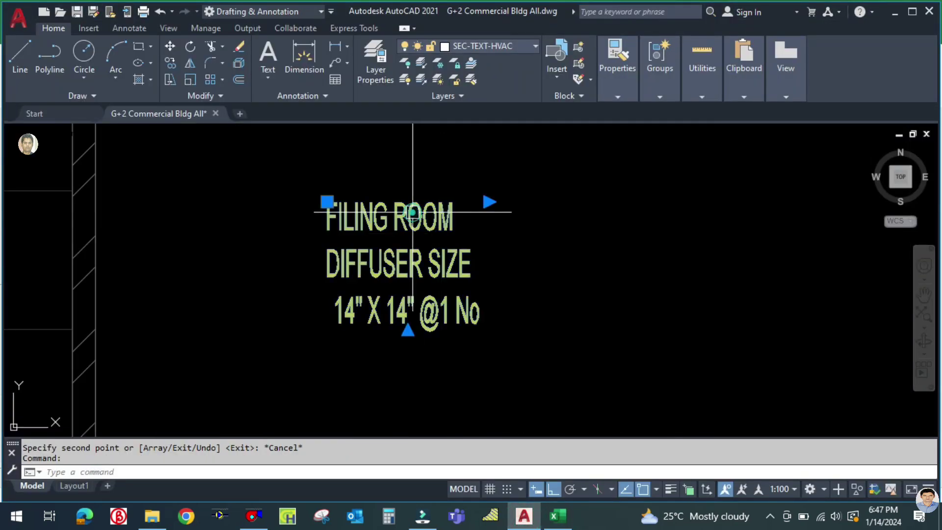
triple_click(460, 211)
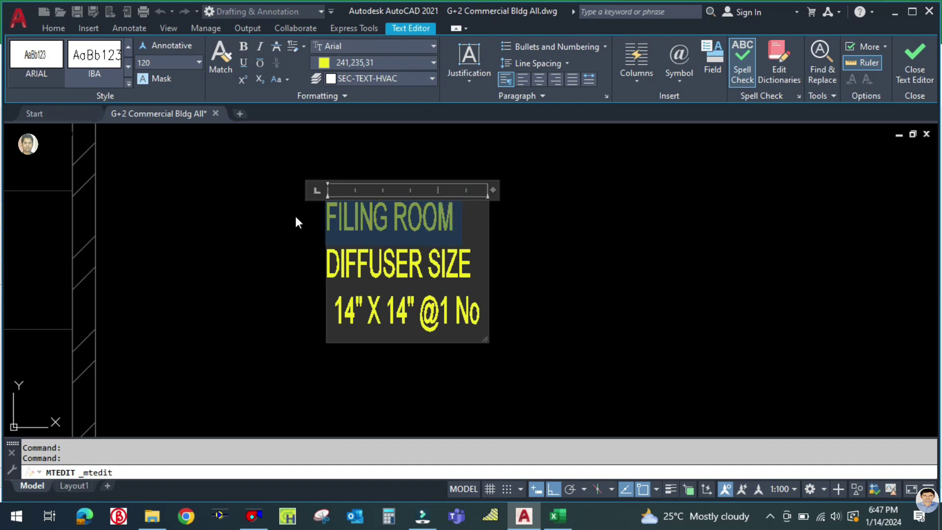
text(SEC)
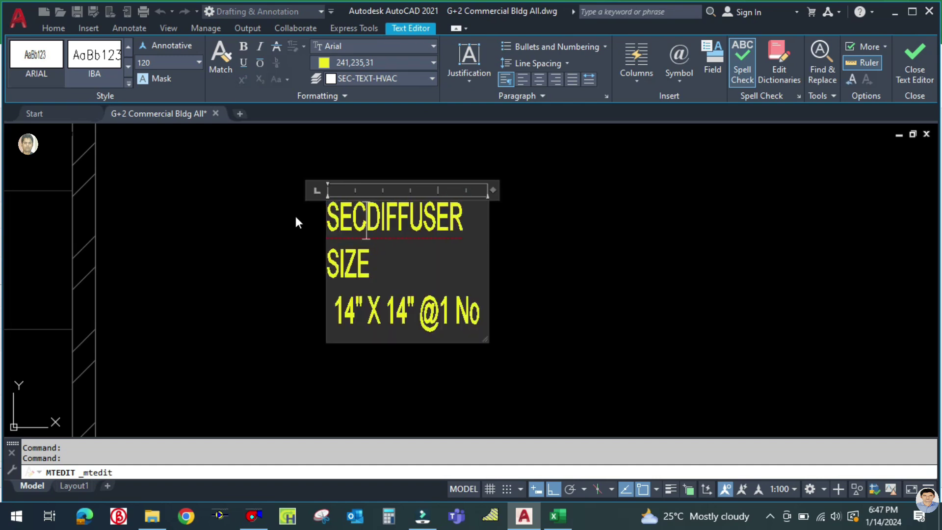
text(RATOR)
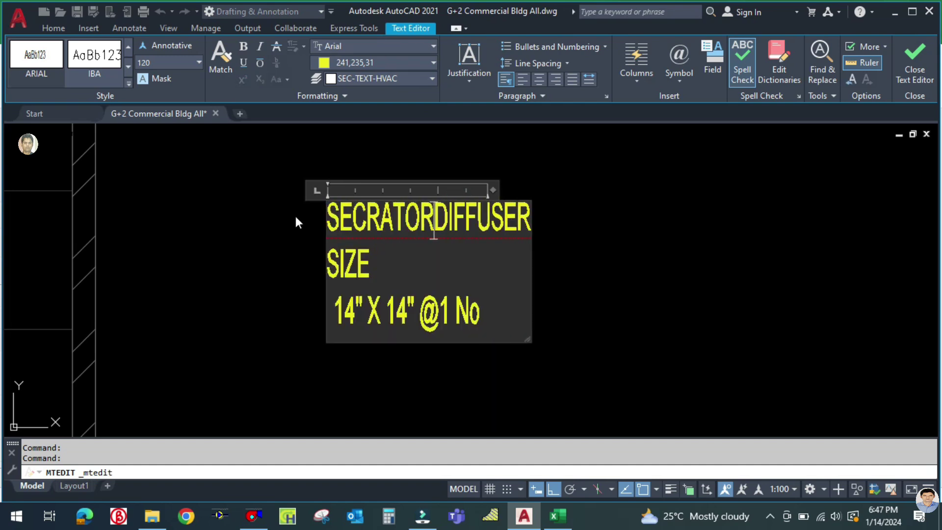
text(Y)
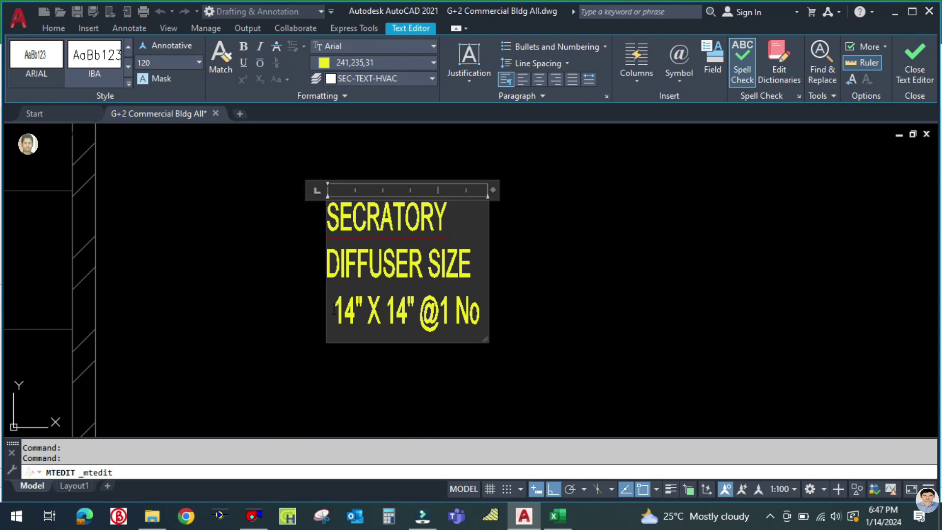
Remove the leading space before 14" X 14" @1 No in the secretary room label and finish editing it.
click(333, 314)
key(Num_Lock)
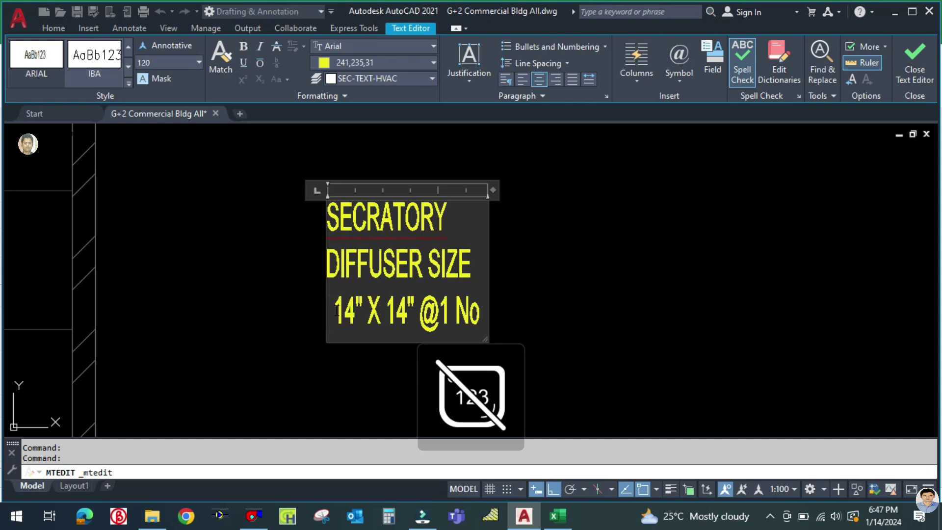
key(Delete)
key(Num_Lock)
click(548, 293)
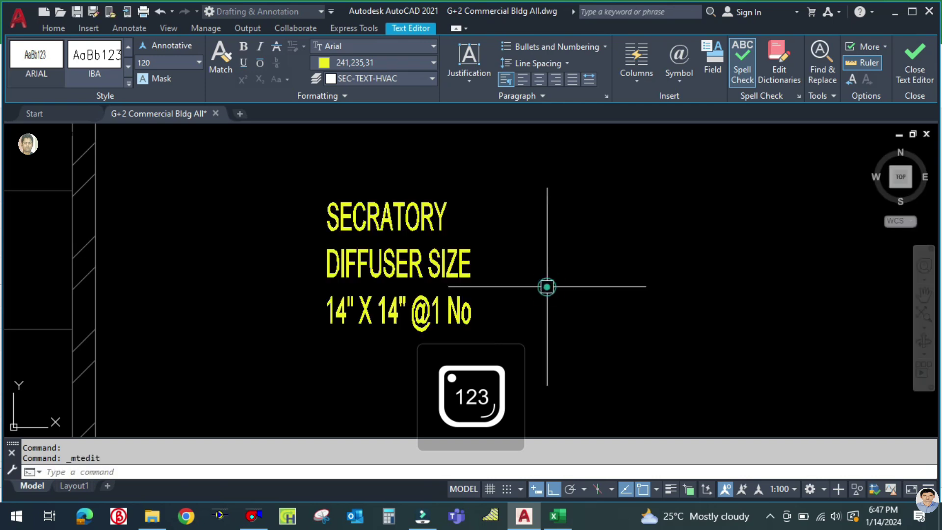
Replace the DIFFUSER SIZE line in the secretary room label with SCD / RCD.
scroll(414, 300, down, 2)
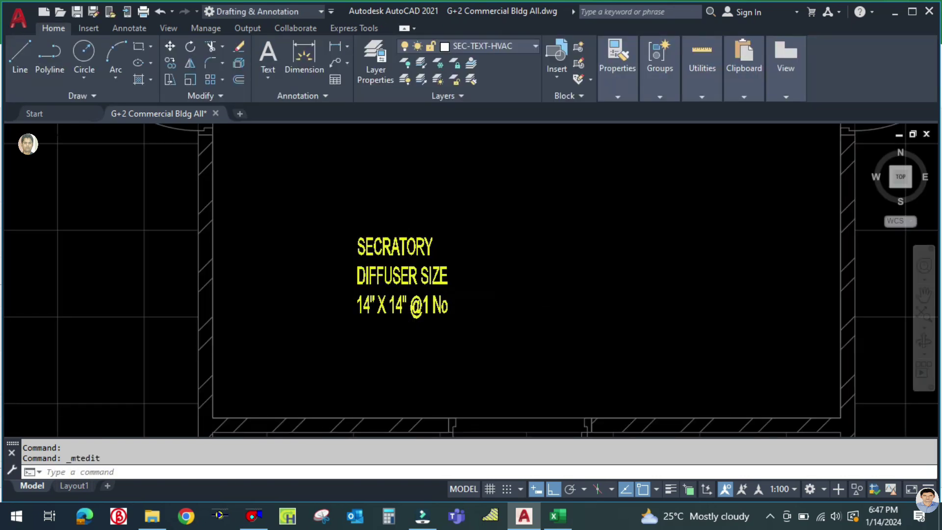
scroll(402, 279, up, 1)
double_click(452, 270)
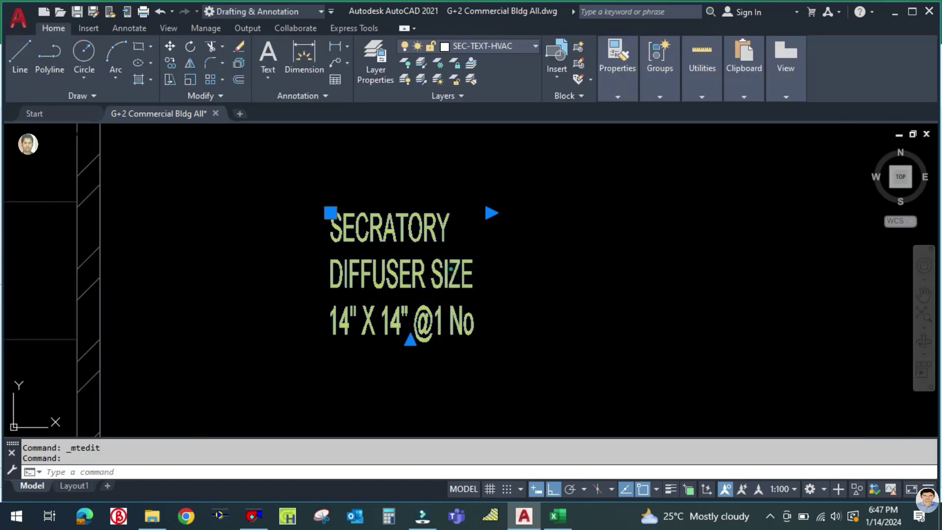
drag(475, 273, 328, 274)
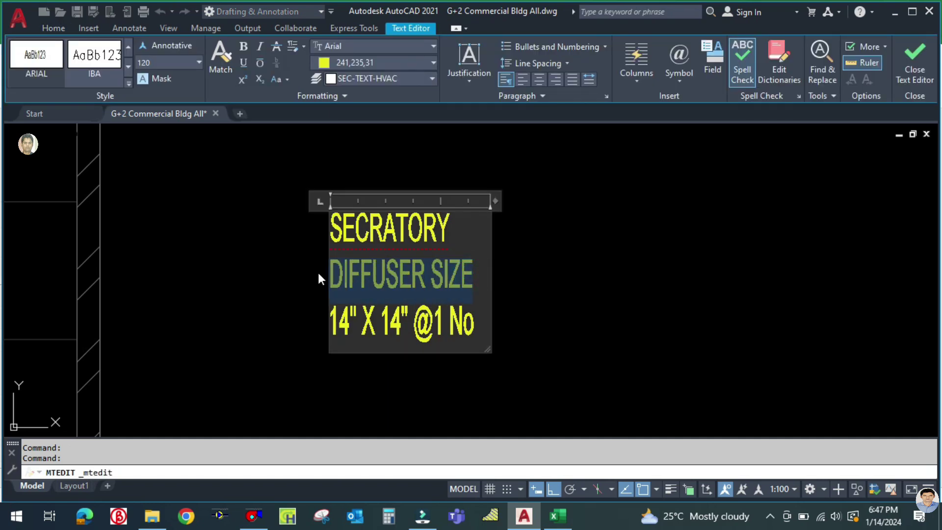
key(BackSpace)
key(BackSpace)
text(SA)
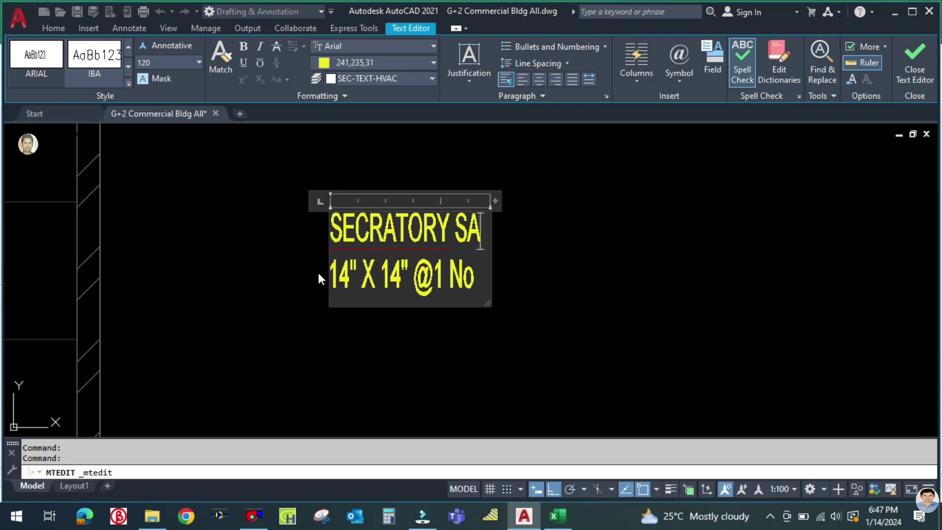
key(BackSpace)
text(CD/)
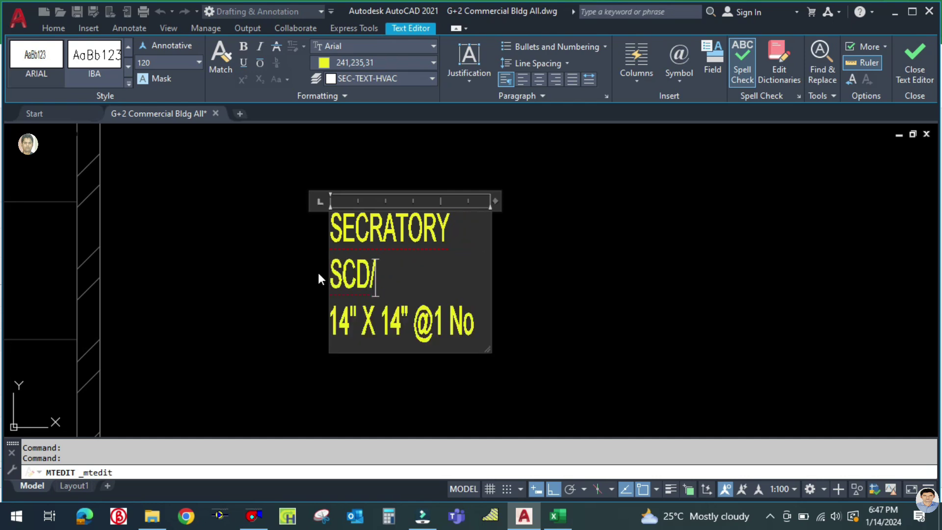
text(RCD)
key(Left)
key(Left)
key(Left)
key(Left)
key(Right)
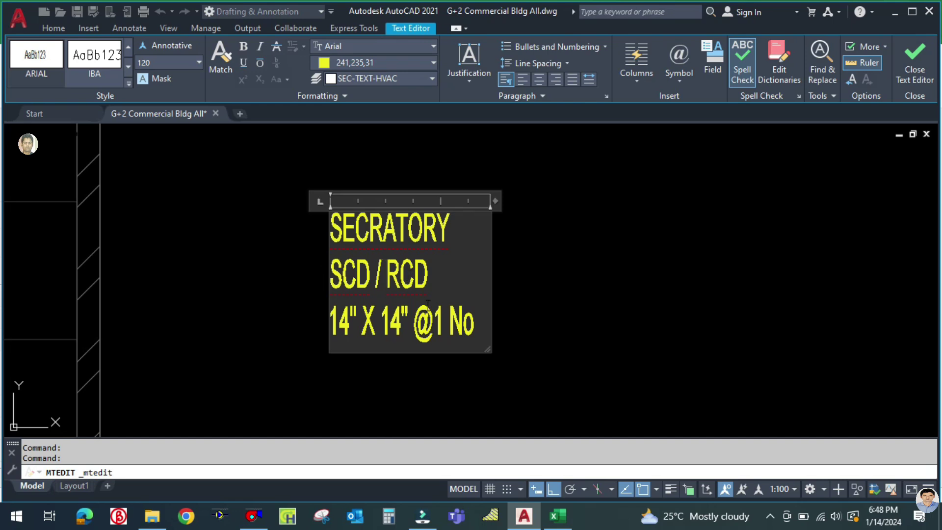
click(548, 294)
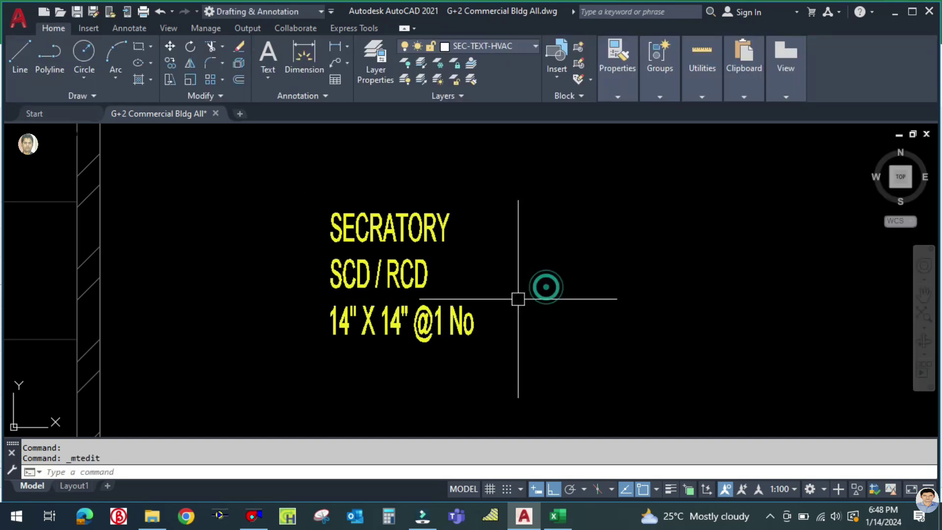
Replace the DIFFUSER SIZE line in the filing room label with SCD / RCD.
scroll(519, 304, down, 5)
scroll(491, 278, up, 8)
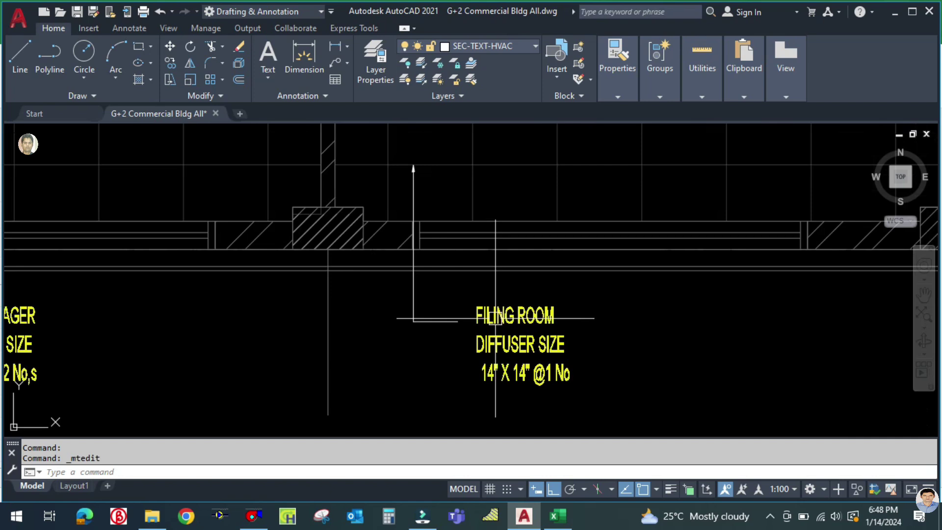
double_click(530, 360)
drag(611, 361, 447, 352)
text(SCD)
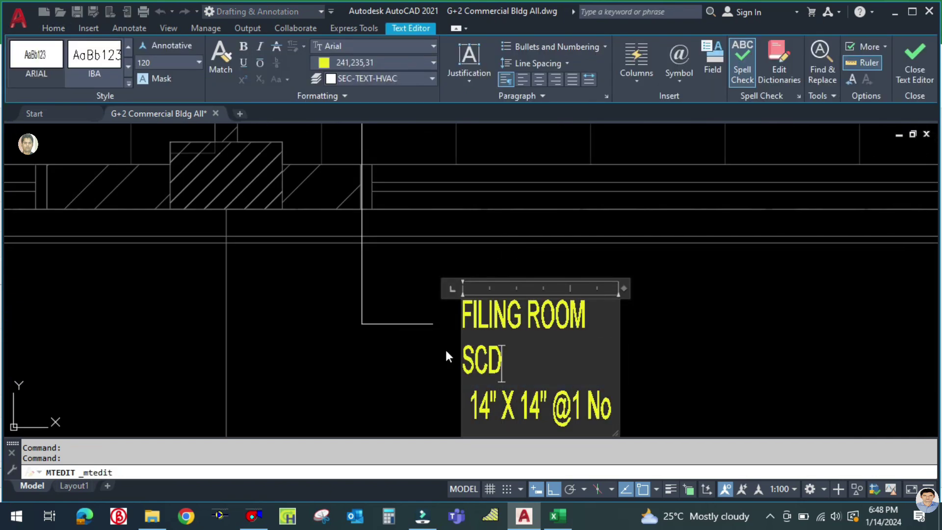
text( / RCD)
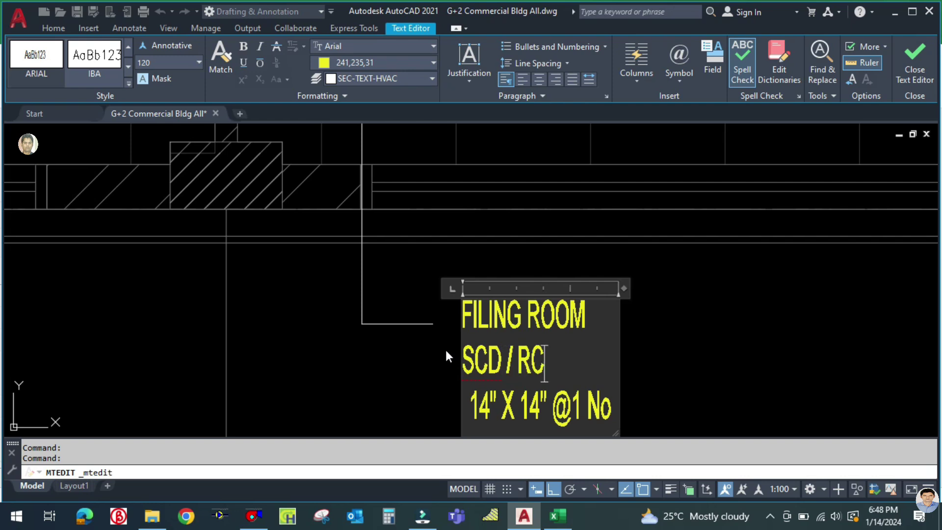
click(690, 351)
Replace the DIFFUSER SIZE line in the TECH MANAGER label with SCD / RCD.
scroll(700, 343, down, 5)
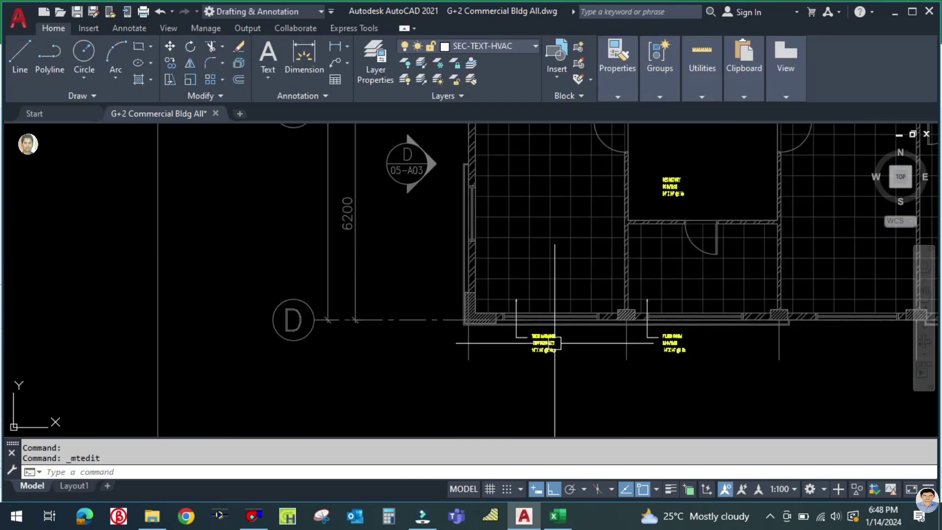
scroll(574, 336, up, 5)
click(577, 336)
double_click(577, 335)
drag(621, 334, 501, 330)
text(CD)
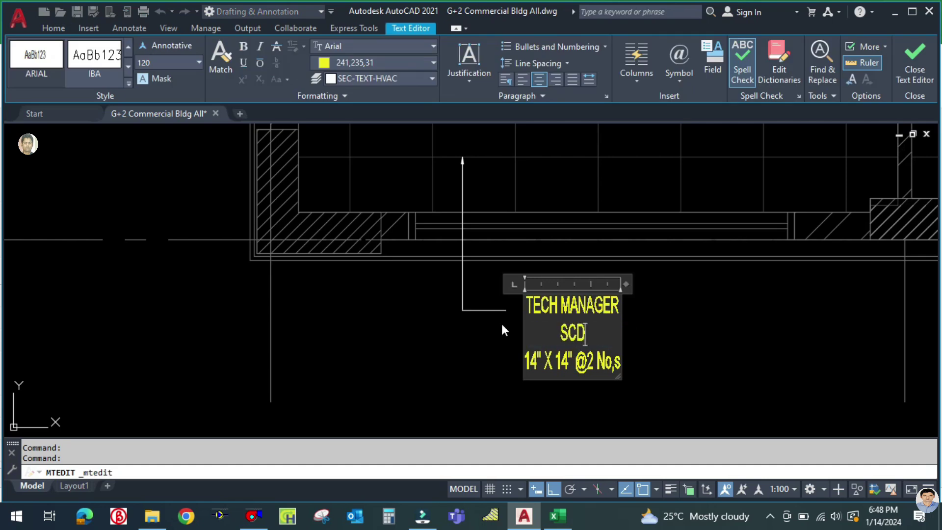
text( / RCD)
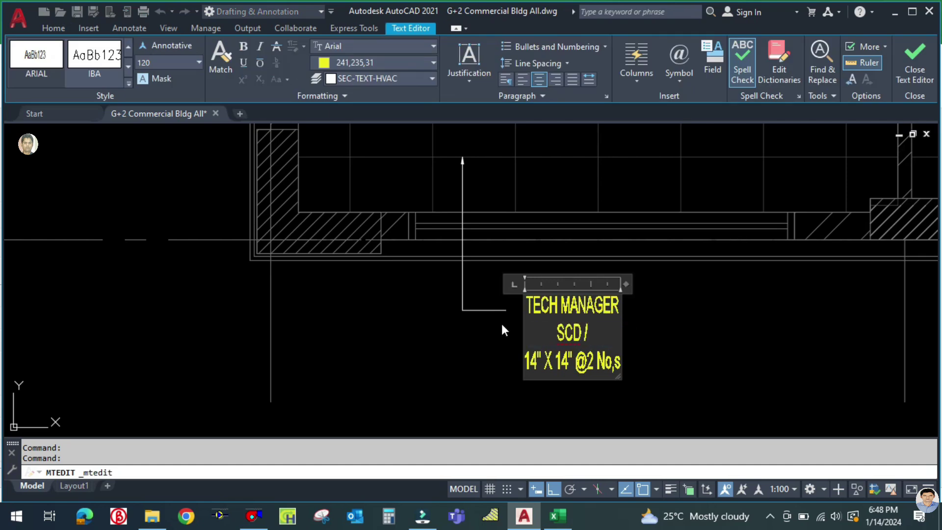
click(660, 335)
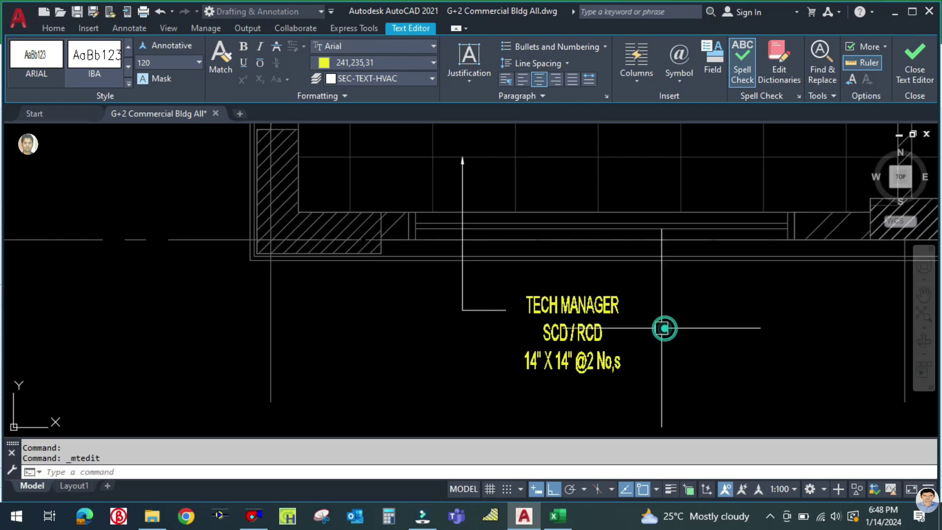
Examine the room names on the ground floor layout to find the next room, and return to the labelled reflected ceiling layout.
scroll(573, 302, down, 5)
scroll(573, 302, down, 2)
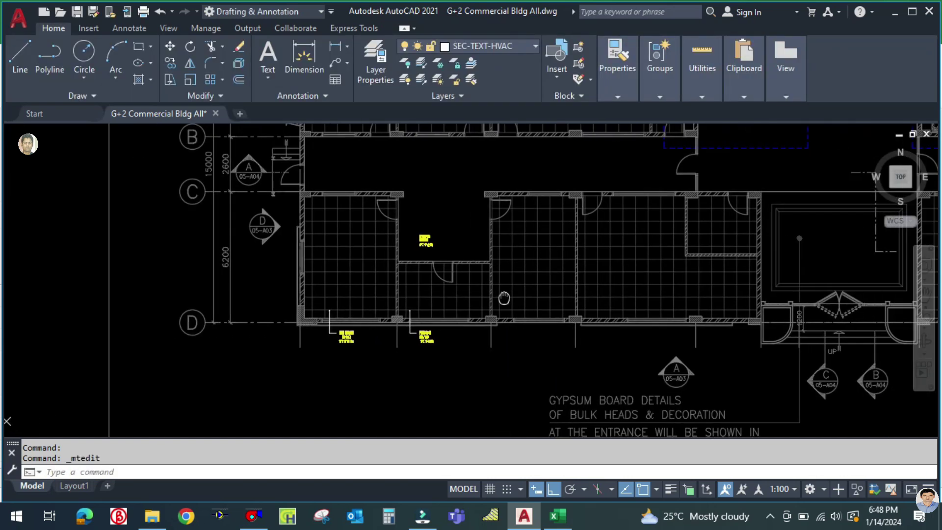
scroll(459, 273, up, 5)
scroll(411, 282, down, 8)
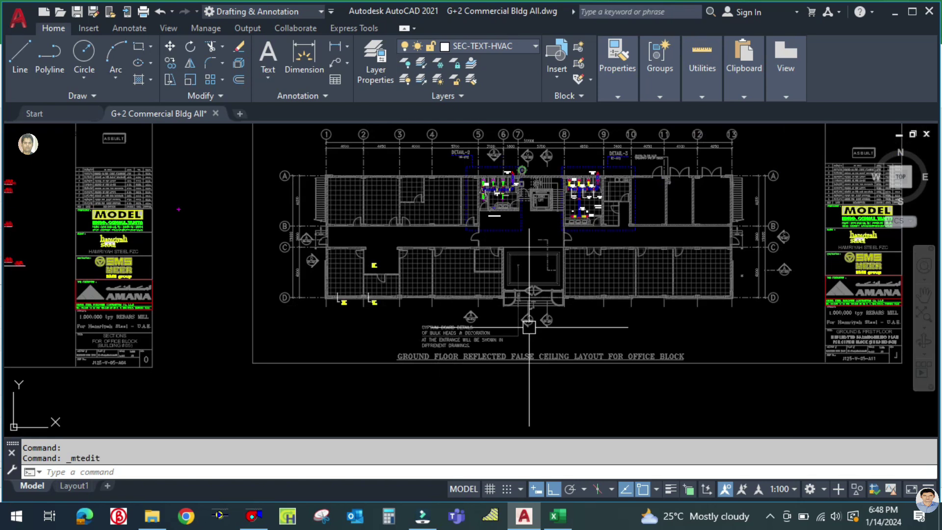
scroll(658, 339, down, 4)
scroll(765, 315, up, 4)
scroll(765, 314, up, 6)
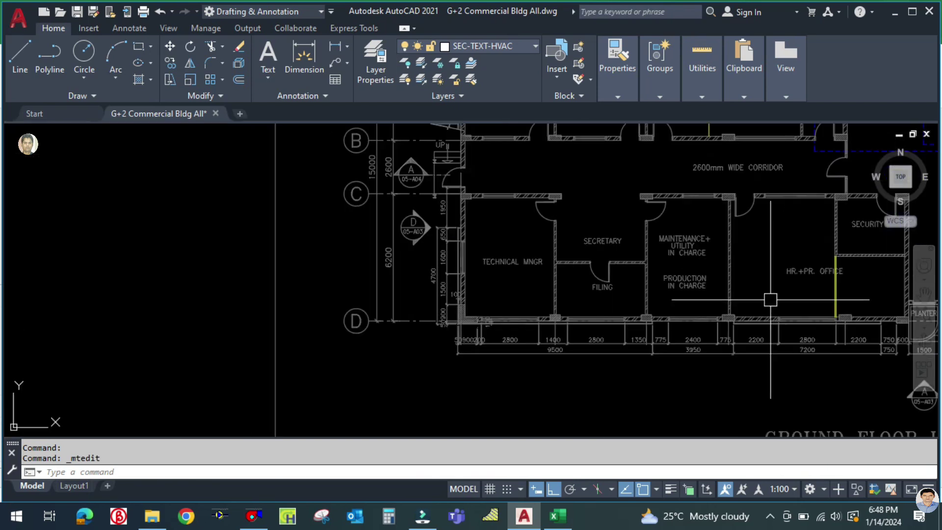
scroll(706, 316, down, 3)
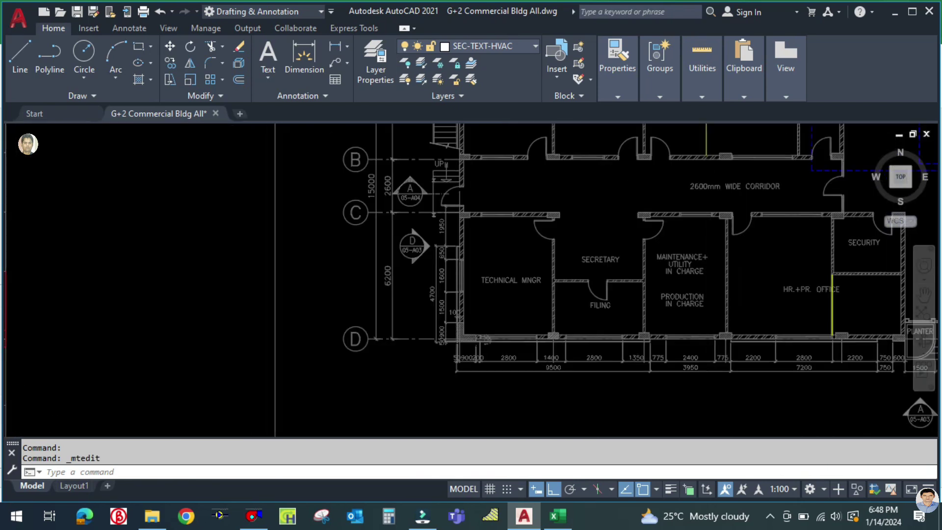
scroll(629, 318, down, 3)
middle_drag(341, 342, 806, 306)
middle_drag(255, 312, 692, 332)
scroll(365, 310, up, 5)
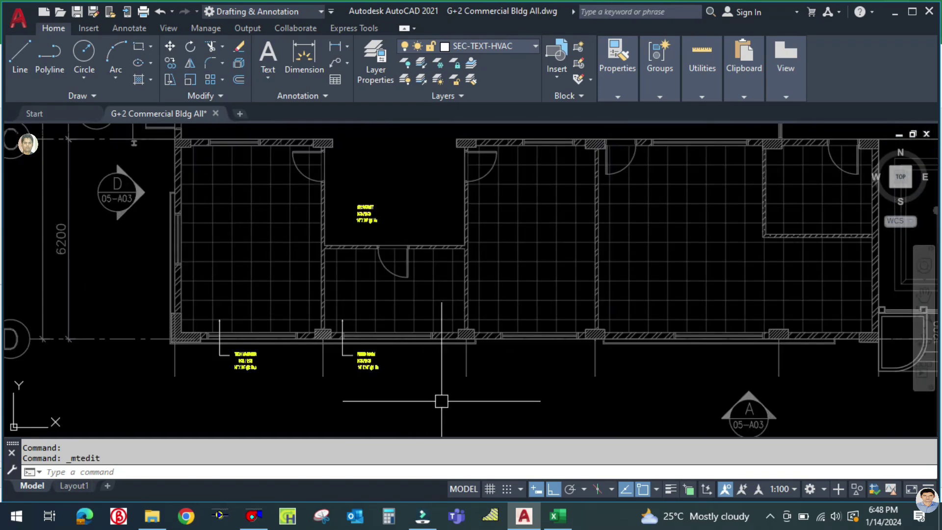
Copy the filing room's label and leader horizontally to the room east of it on the reflected ceiling layout.
text(O)
key(Return)
scroll(381, 367, up, 4)
click(381, 410)
click(270, 321)
scroll(267, 320, down, 4)
key(Return)
click(314, 378)
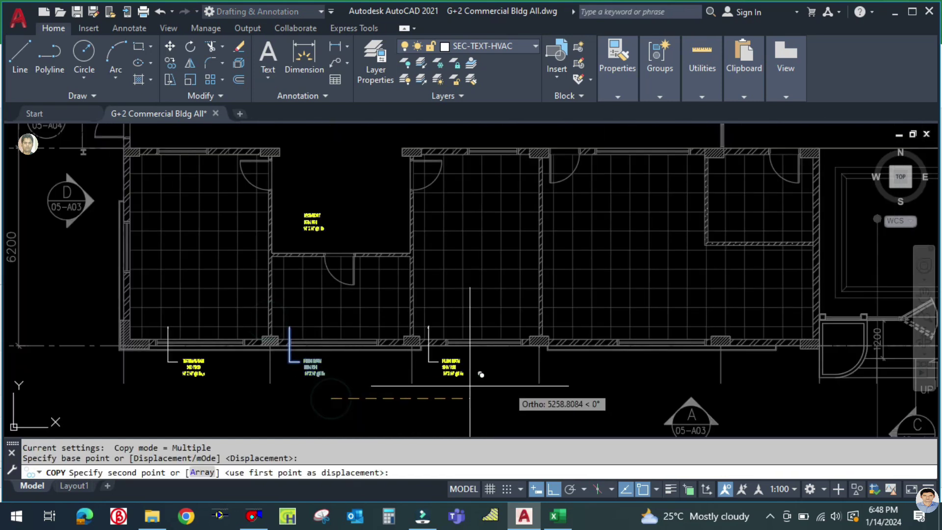
scroll(527, 393, up, 4)
click(489, 393)
key(Escape)
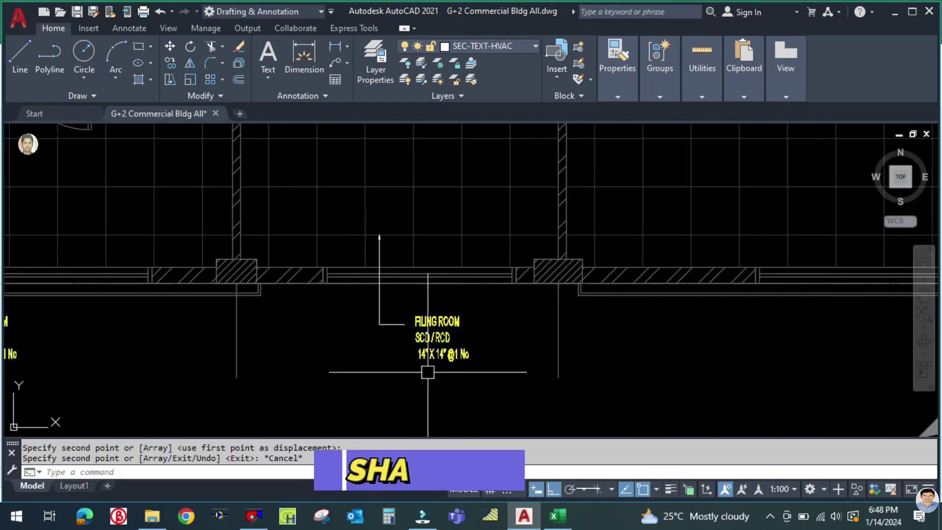
In the Excel tonnage workbook, look up the production incharge office's air flow and enter 1000 as row 16's total flow on the DIFFUSER SIZE sheet.
click(558, 515)
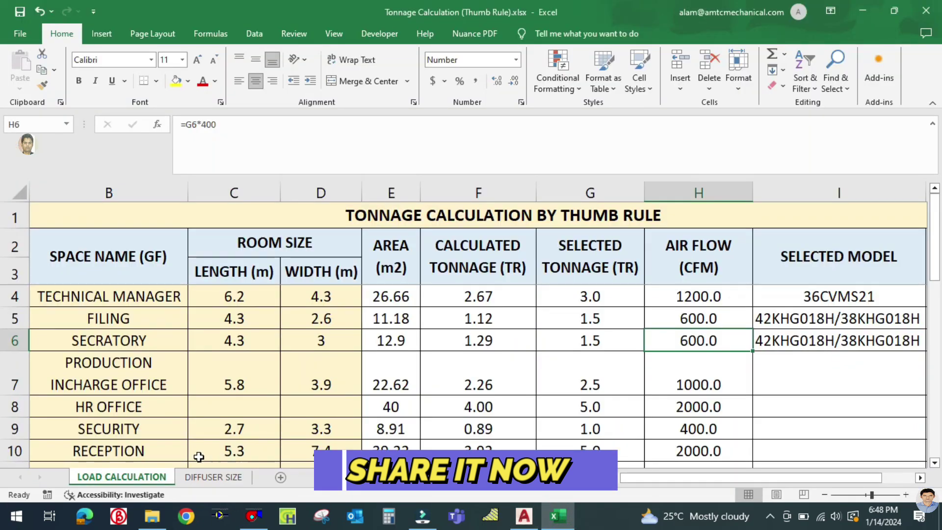
click(130, 381)
click(677, 375)
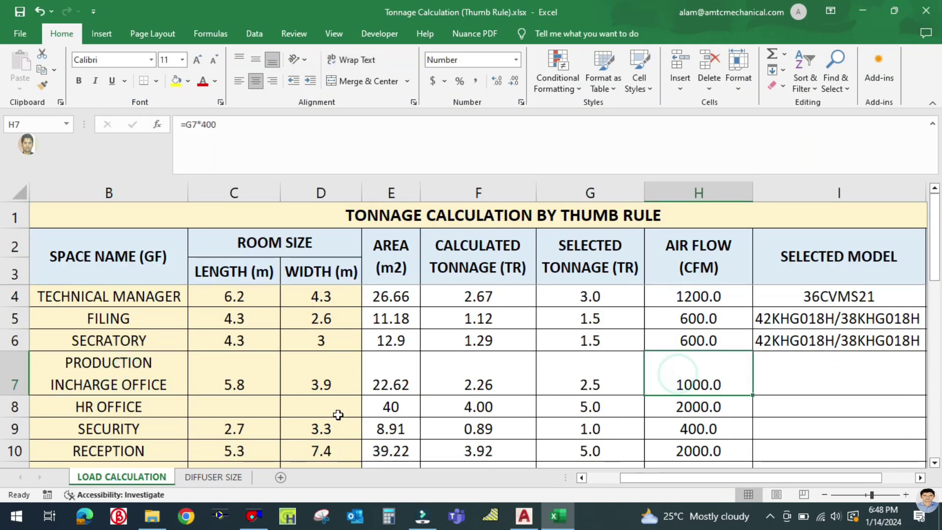
click(215, 477)
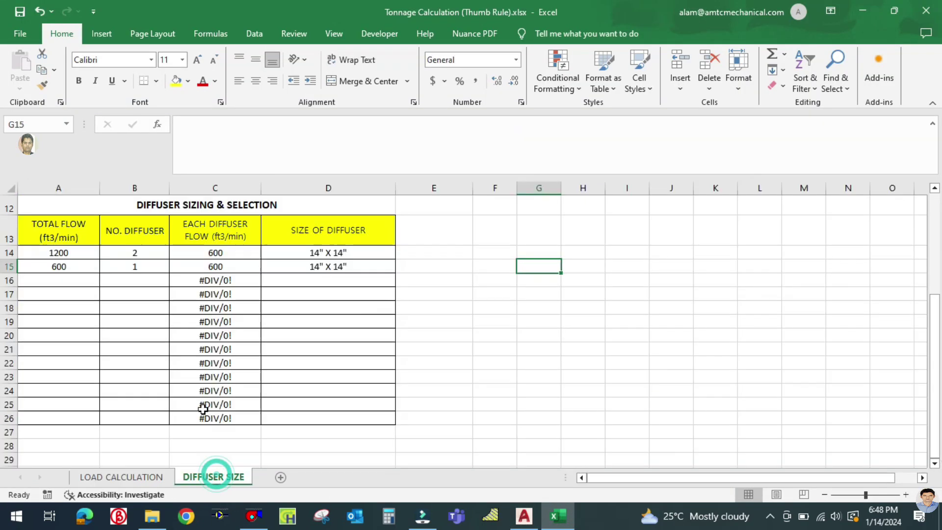
click(64, 281)
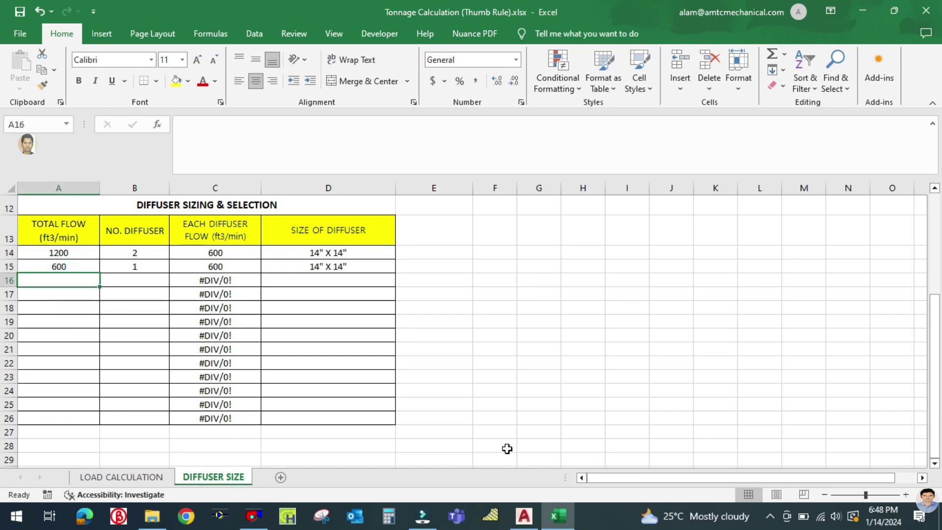
text(1000)
click(61, 309)
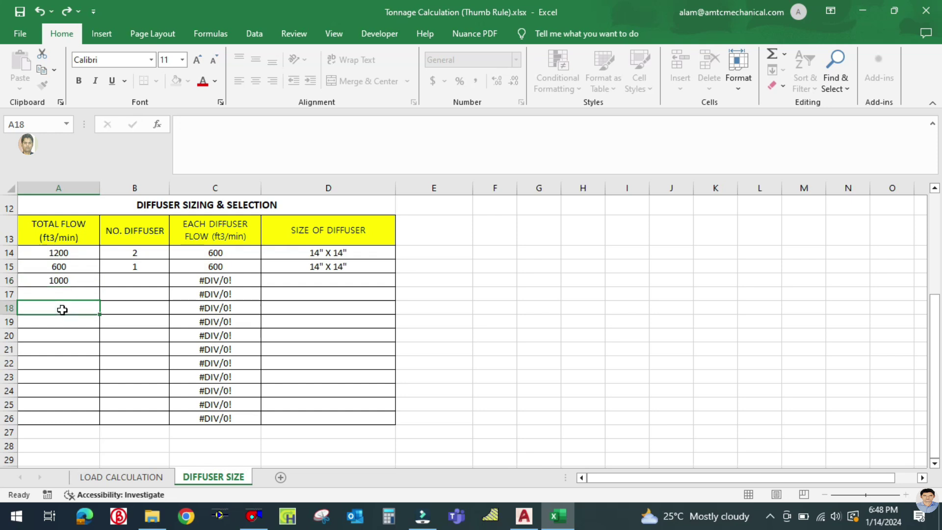
Set the number of diffusers in row 16 of the sizing table to 2.
click(141, 278)
text(2)
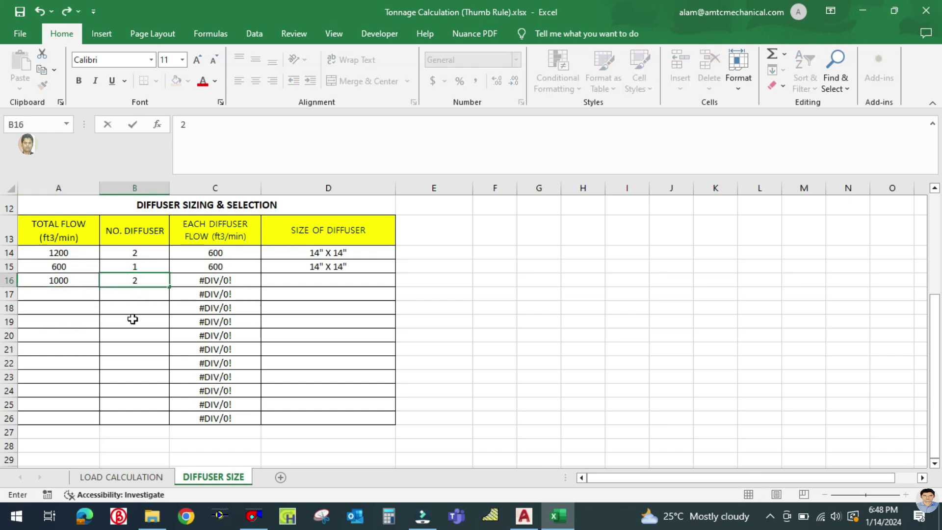
click(132, 320)
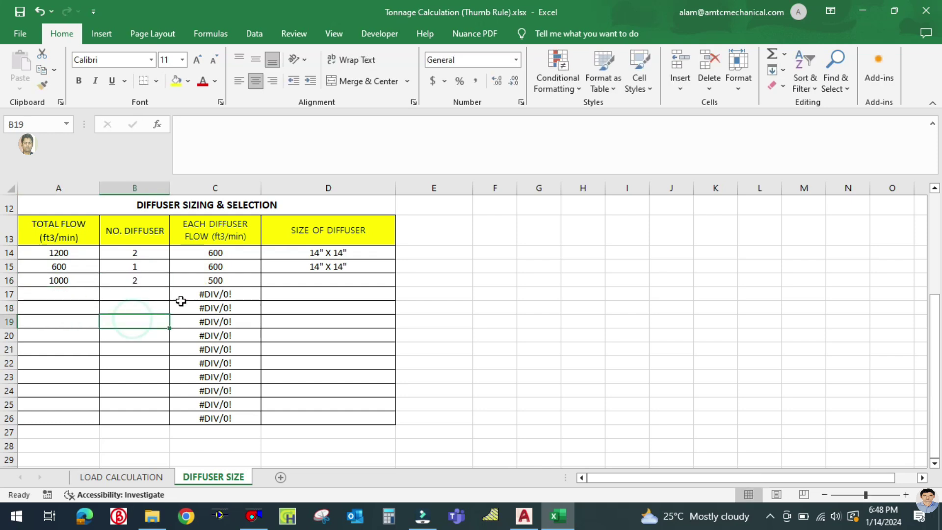
Switch to DuctSizer and size the duct for a 500 cfm flow rate, trying a 12 in side and settling on 13 in.
click(303, 281)
click(255, 516)
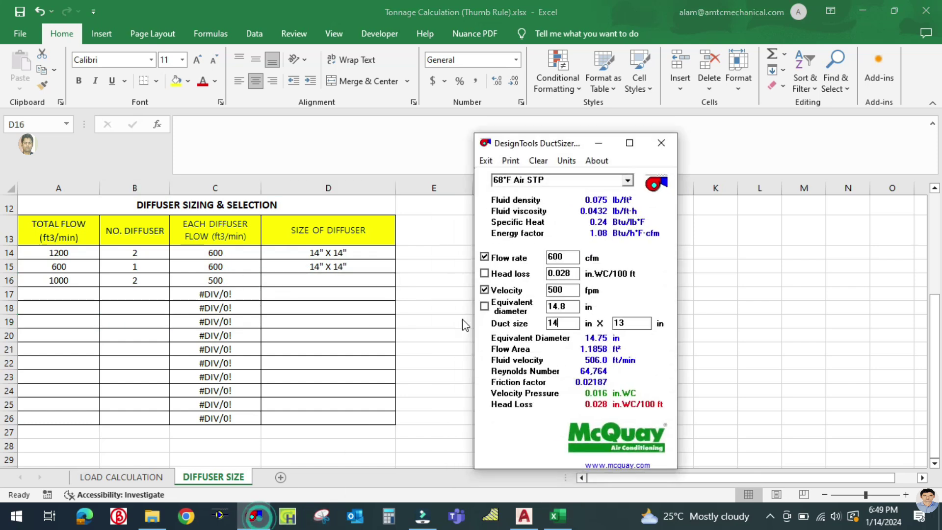
double_click(551, 257)
text(500)
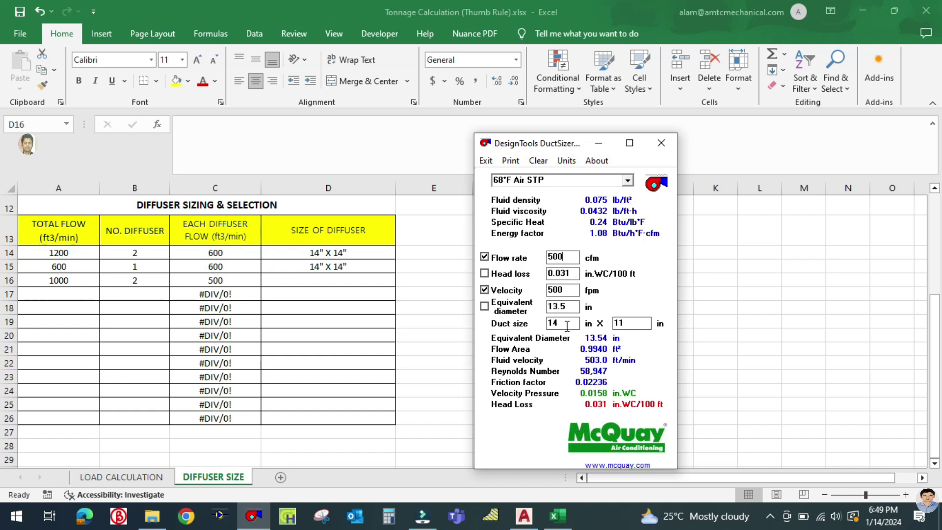
text(12)
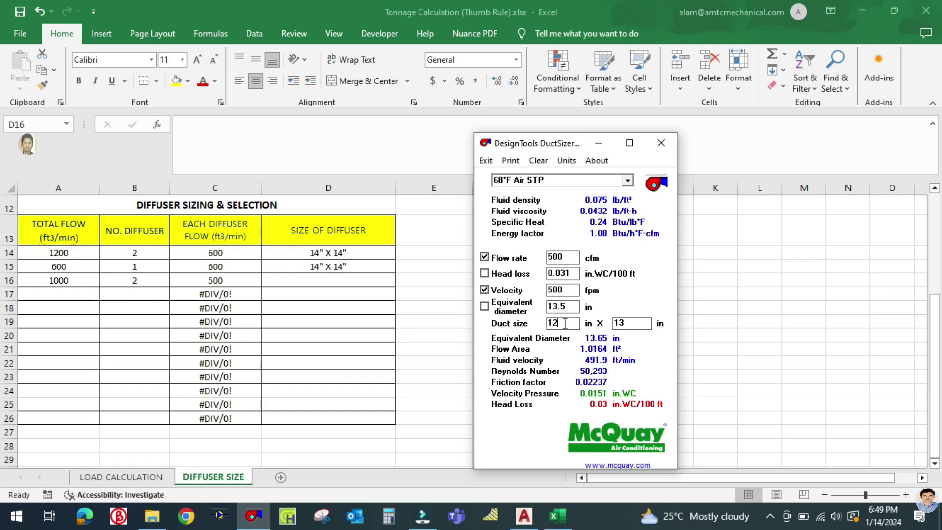
key(BackSpace)
text(3)
click(599, 147)
Copy the 14" X 14" diffuser size from row 15 into row 16 of the sizing table.
click(346, 266)
key(ctrl+c)
click(301, 281)
key(ctrl+v)
click(554, 284)
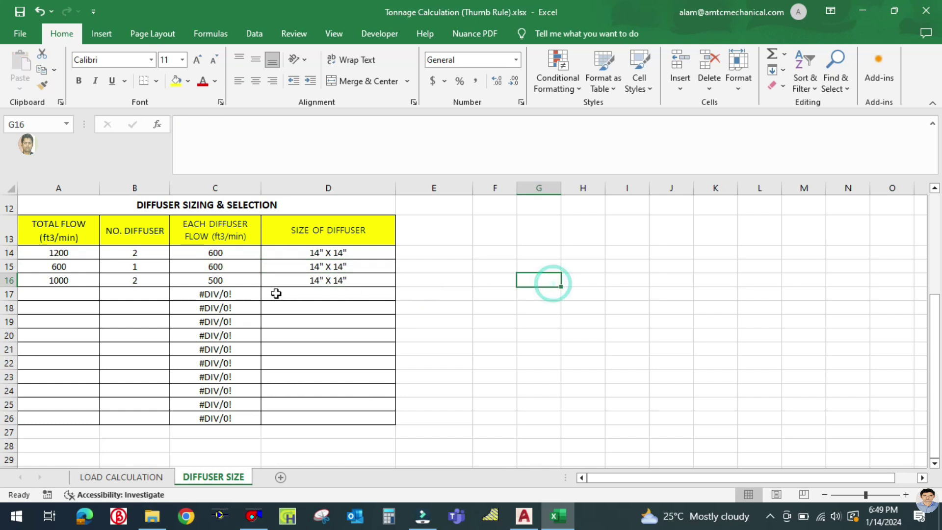
Switch to AutoCAD and change the copied label's last line to 14" X 14" @ 2No,s without the leading space.
click(524, 516)
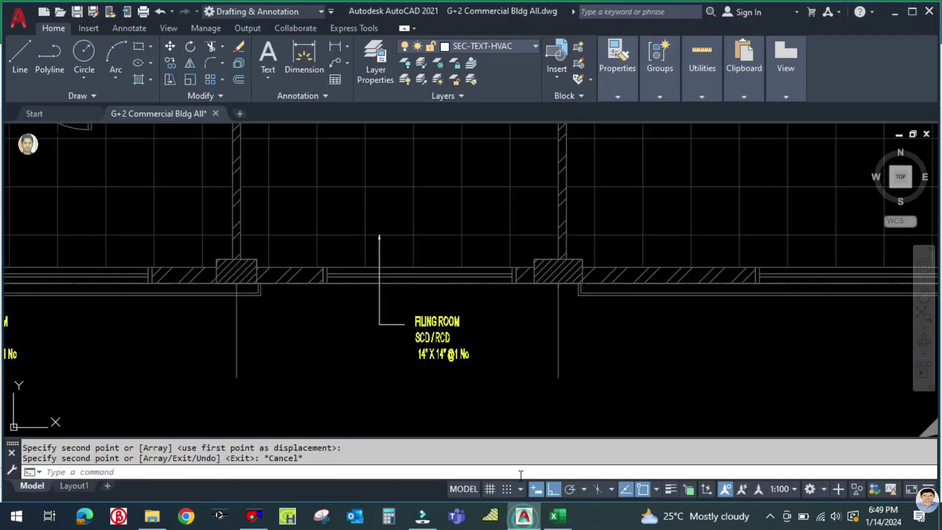
click(423, 338)
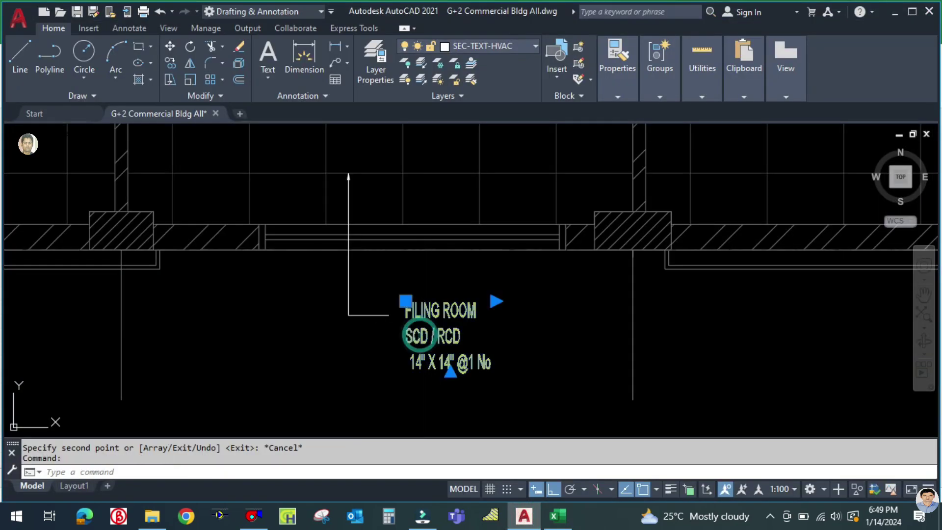
double_click(420, 338)
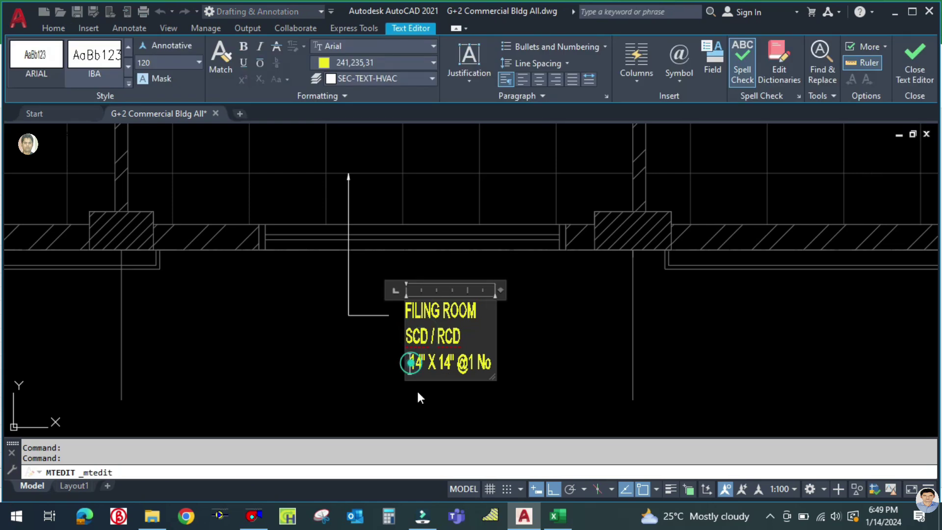
text(0)
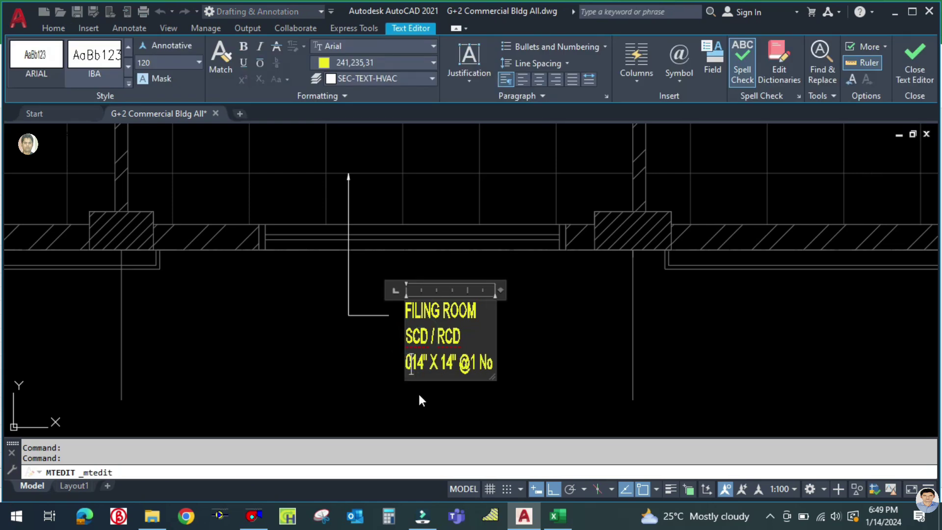
key(BackSpace)
key(Right)
key(Right)
key(Right)
key(Right)
key(Right)
key(Right)
key(Right)
key(Right)
key(Right)
key(Right)
key(Right)
key(Right)
key(Right)
key(Right)
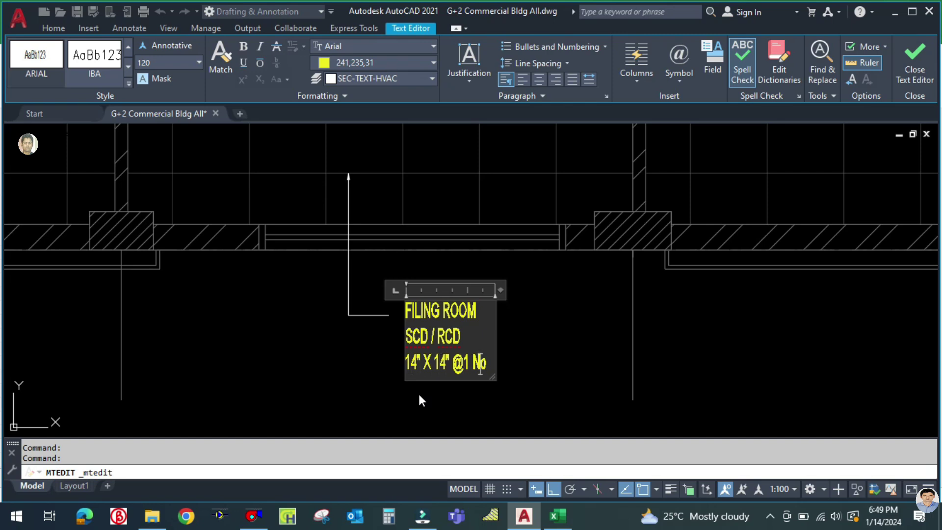
key(Left)
key(BackSpace)
key(BackSpace)
text(2)
key(Left)
key(Right)
key(Right)
key(Right)
text(,s)
click(490, 363)
Centre-align all three text lines of the copied label and finish editing it.
click(445, 345)
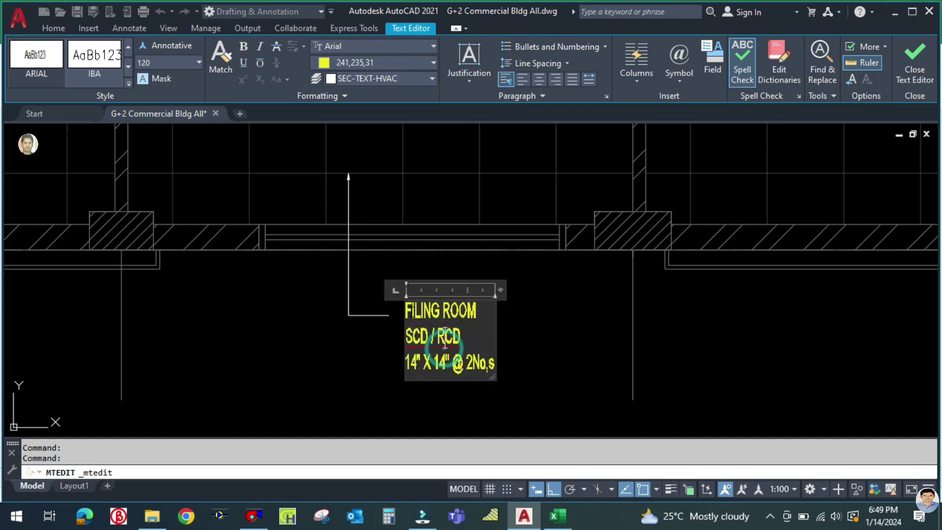
triple_click(405, 311)
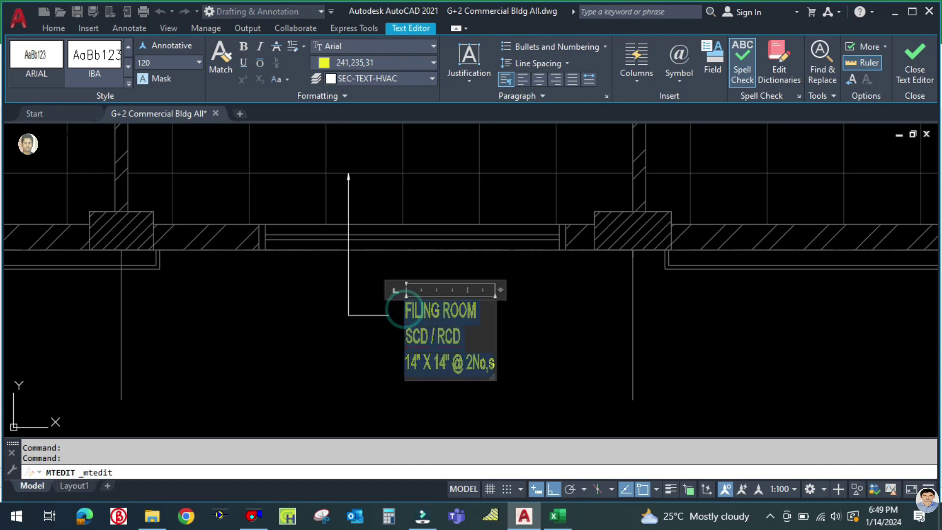
click(538, 81)
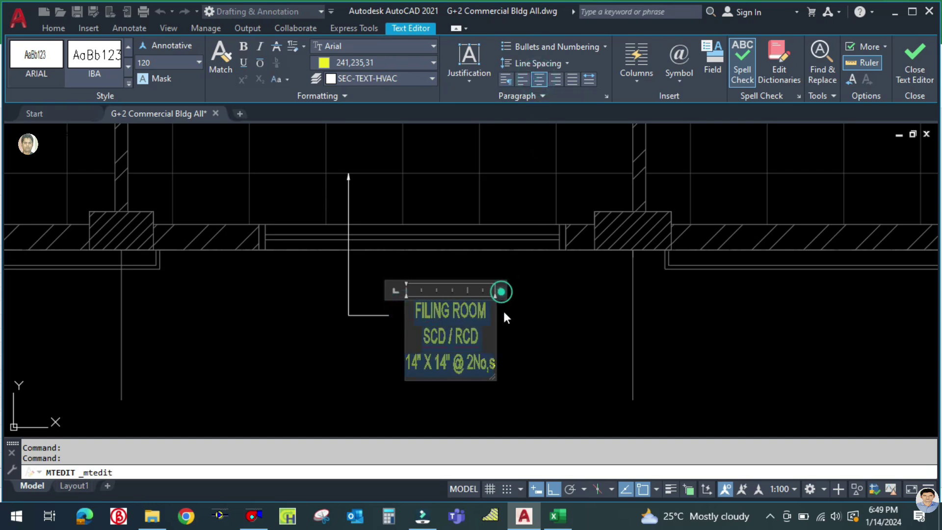
click(511, 345)
Copy the 2No,s label with its leader horizontally to the next room to the east, the HR office.
scroll(511, 345, down, 8)
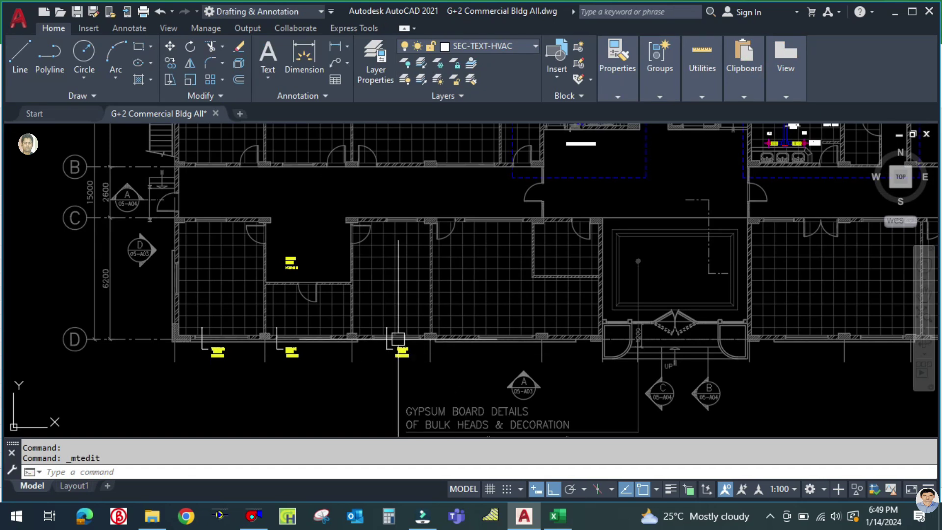
scroll(398, 339, up, 1)
scroll(273, 332, up, 2)
text(ct )
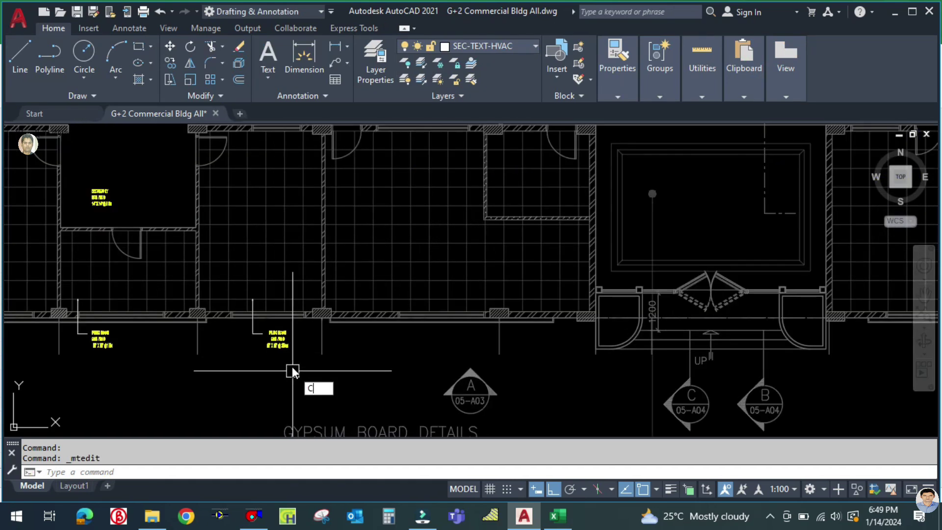
text(o)
key(Return)
click(284, 362)
click(239, 328)
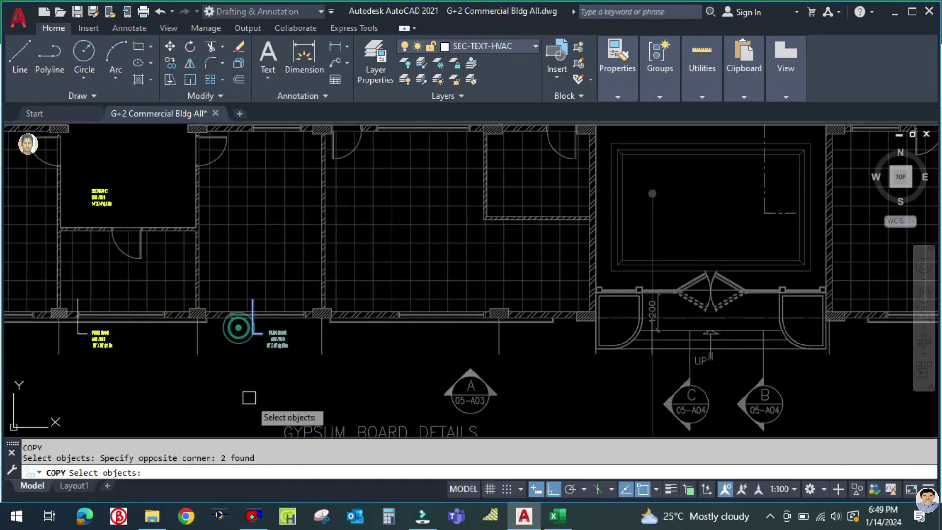
key(Return)
click(253, 334)
click(413, 373)
key(Escape)
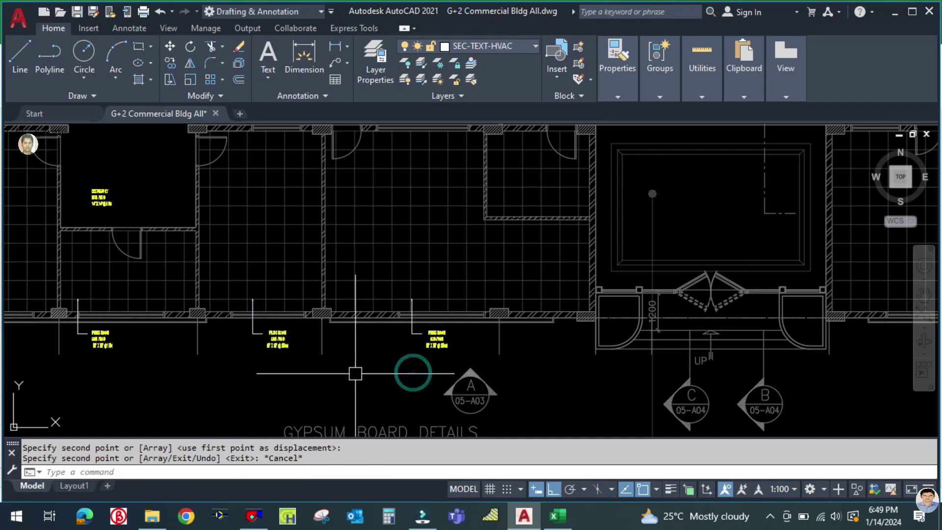
Examine the room names on the ground floor layout to identify the newly labelled room, and return to its copied label.
scroll(355, 374, down, 5)
scroll(687, 344, up, 2)
scroll(621, 346, down, 1)
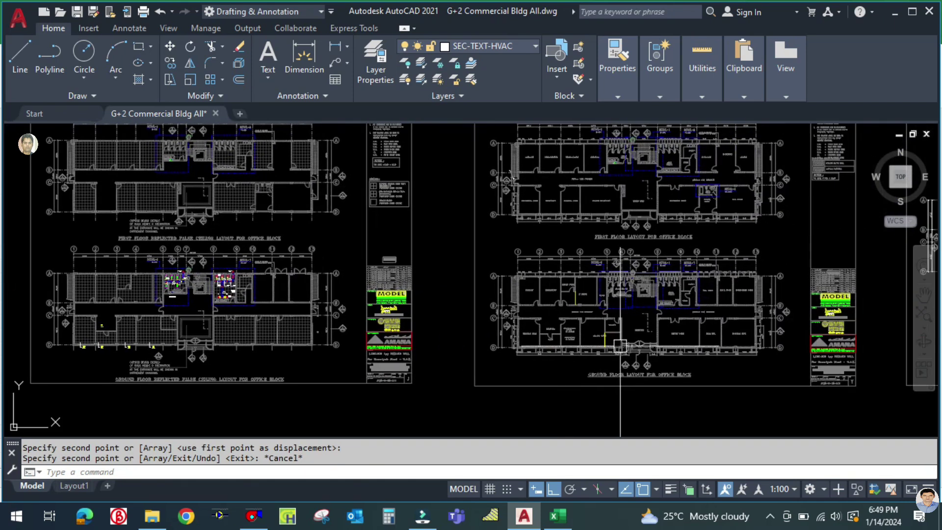
scroll(621, 346, up, 8)
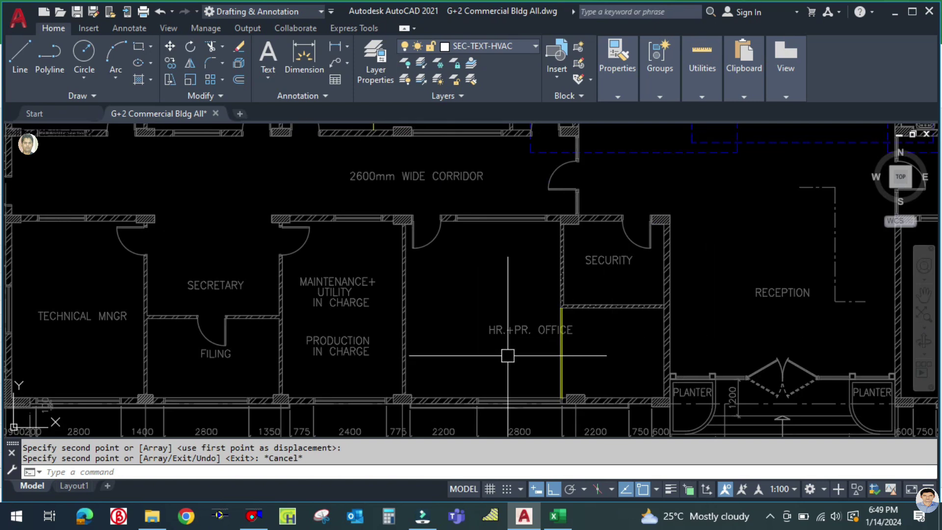
scroll(653, 353, down, 7)
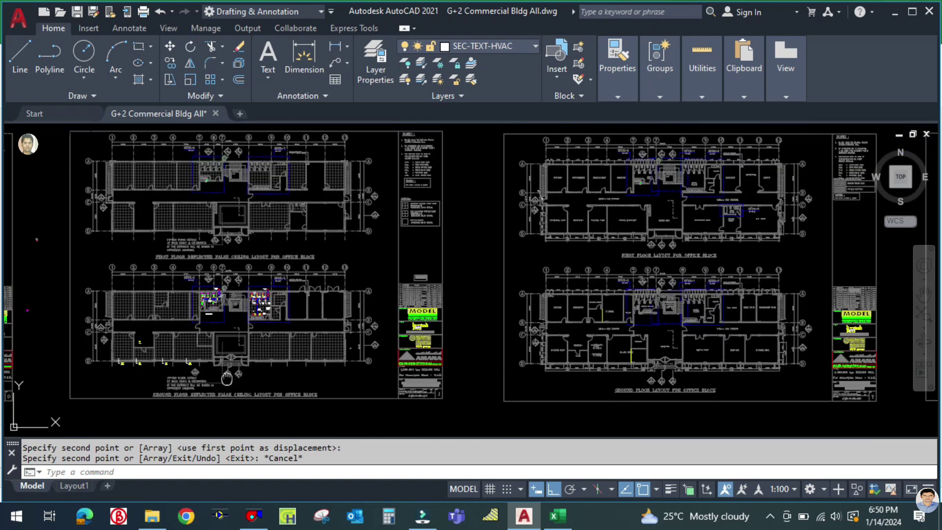
middle_drag(227, 377, 256, 381)
scroll(446, 371, up, 10)
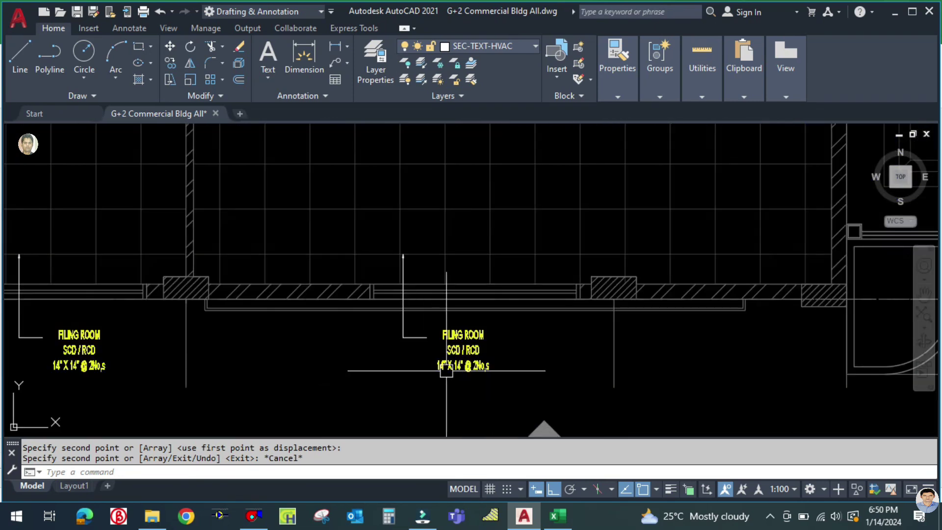
scroll(447, 370, up, 2)
In the Excel workbook, look up the HR office's air flow and enter 2000 as row 17's total flow on the DIFFUSER SIZE sheet.
click(558, 516)
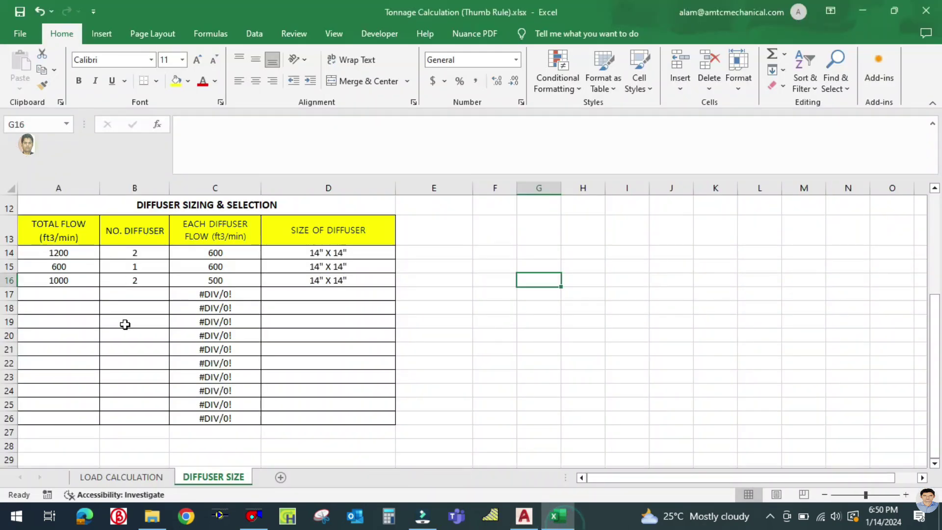
click(129, 477)
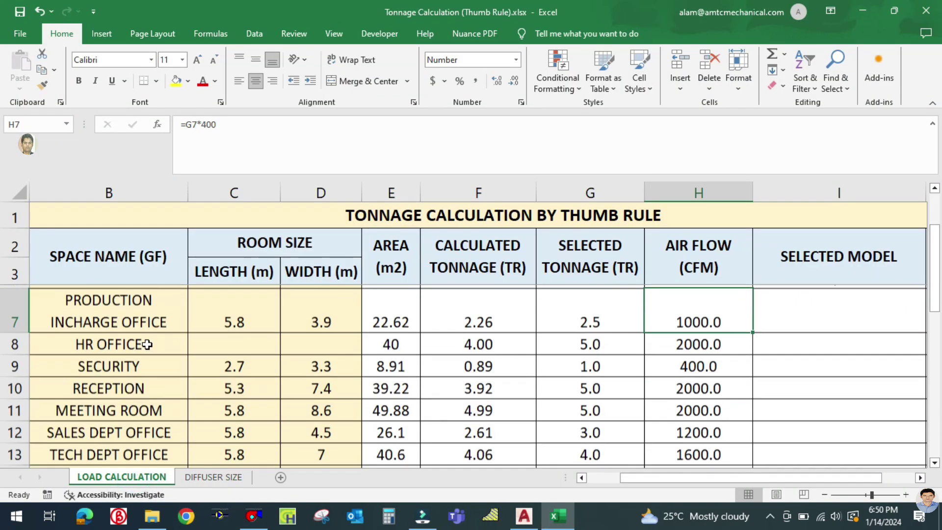
click(146, 349)
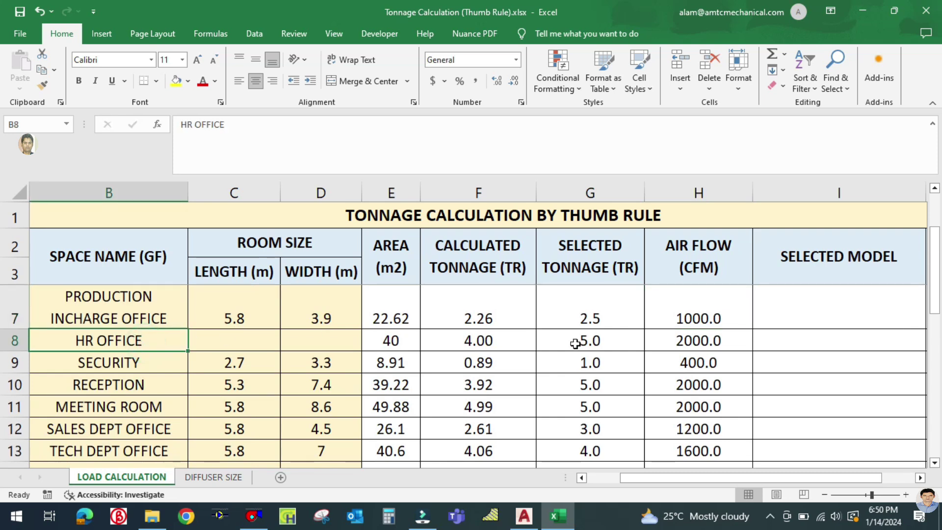
click(663, 341)
click(198, 476)
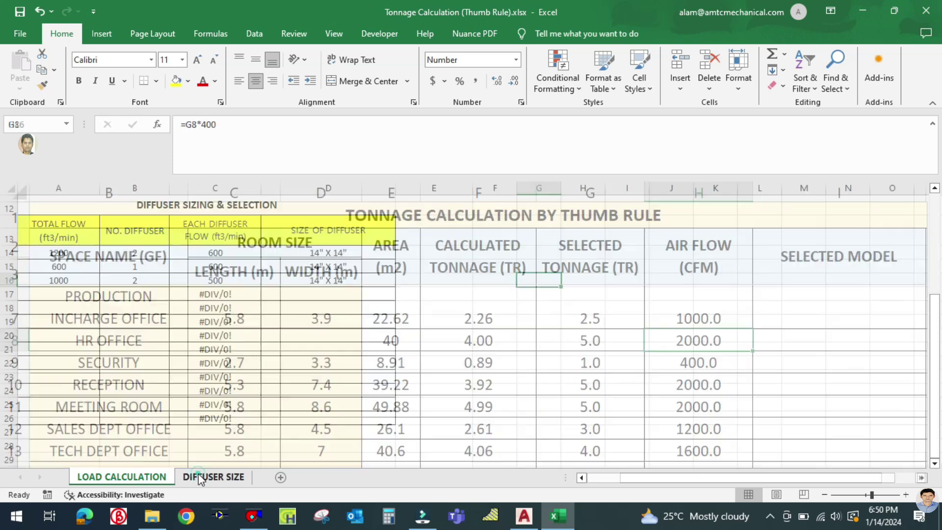
click(60, 294)
text(2)
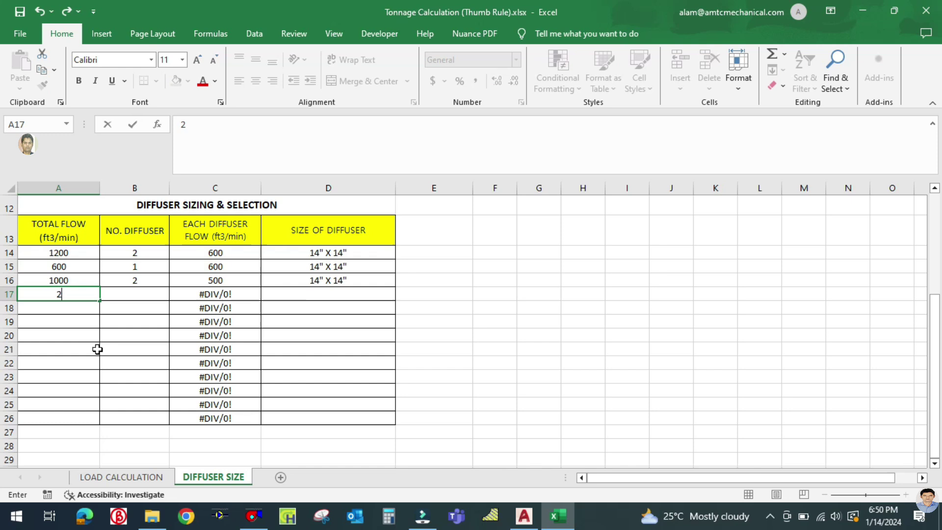
text(000)
click(124, 339)
click(126, 295)
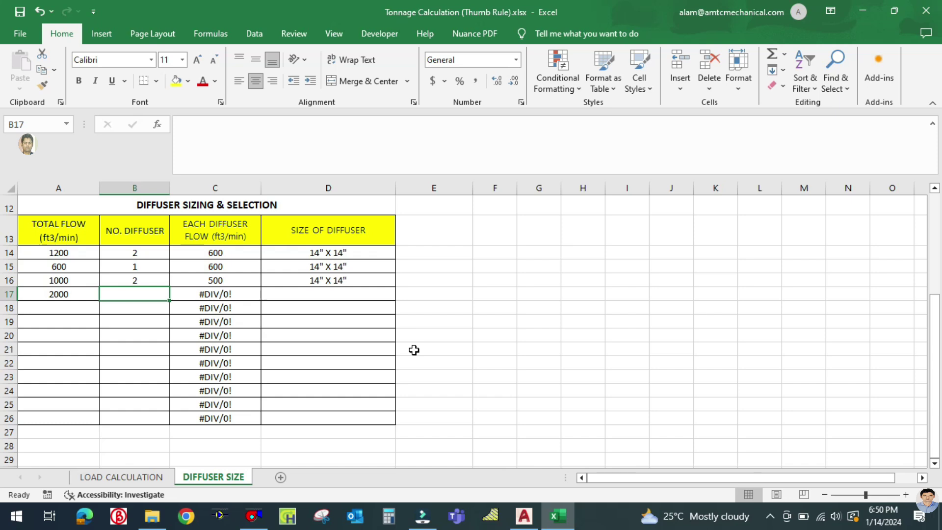
Try 3 as row 17's number of diffusers on the DIFFUSER SIZE sheet, and change it to 2.
text(3)
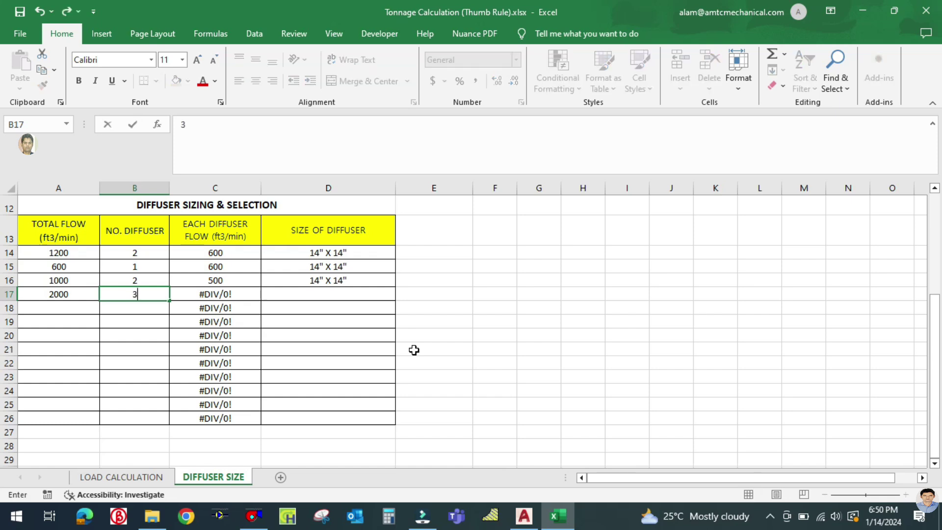
click(483, 339)
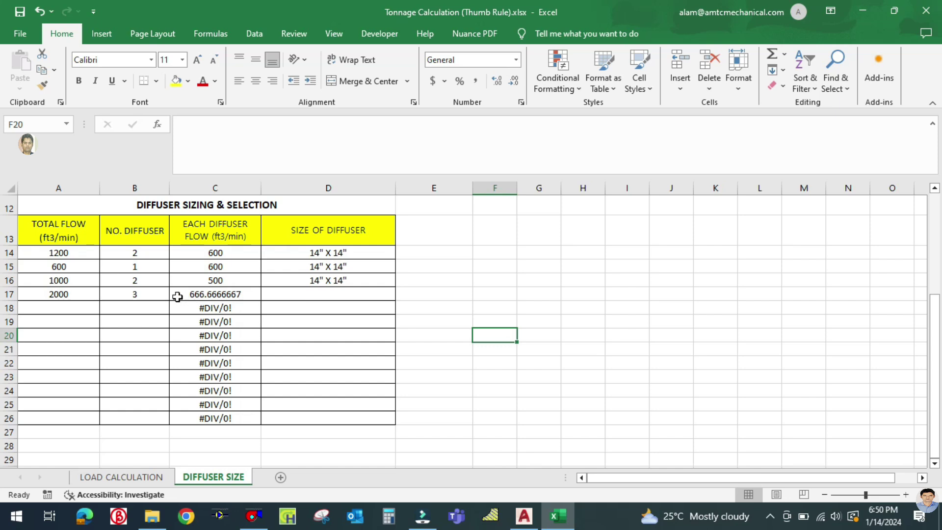
click(148, 294)
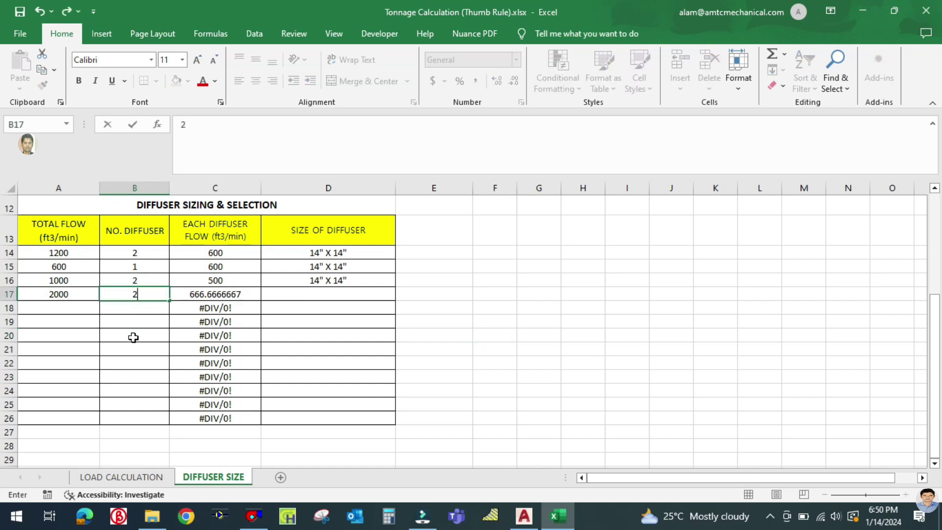
click(134, 338)
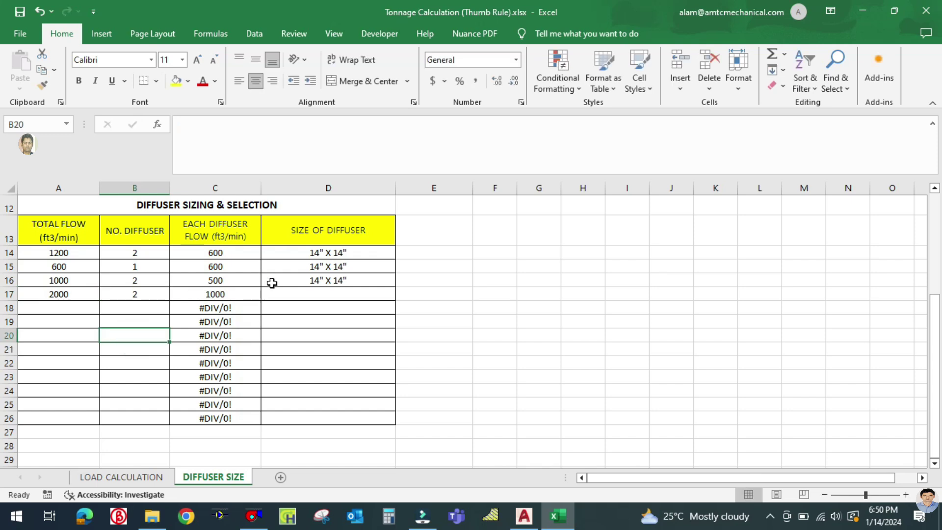
In McQuay DuctSizer, set the flow rate to 1000 cfm, try a 14 in duct side and change it to 18 in.
click(254, 516)
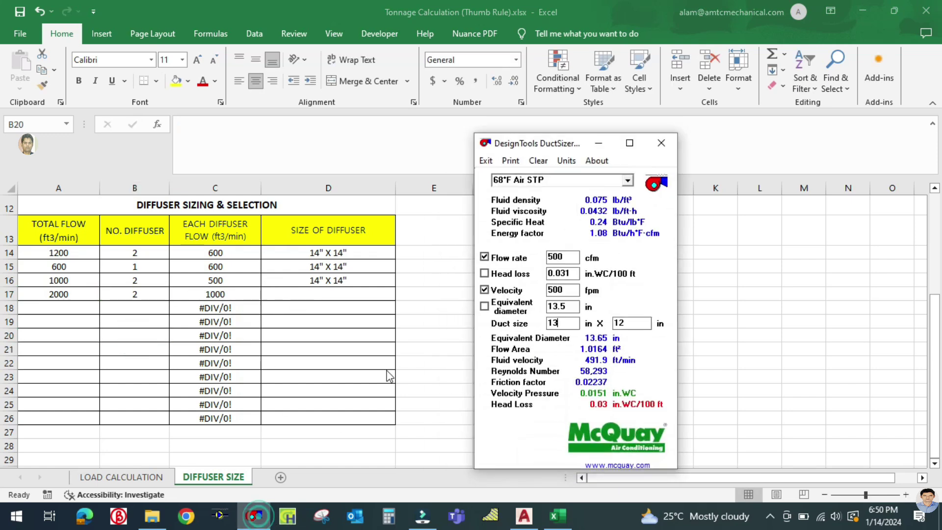
click(573, 257)
text(1000)
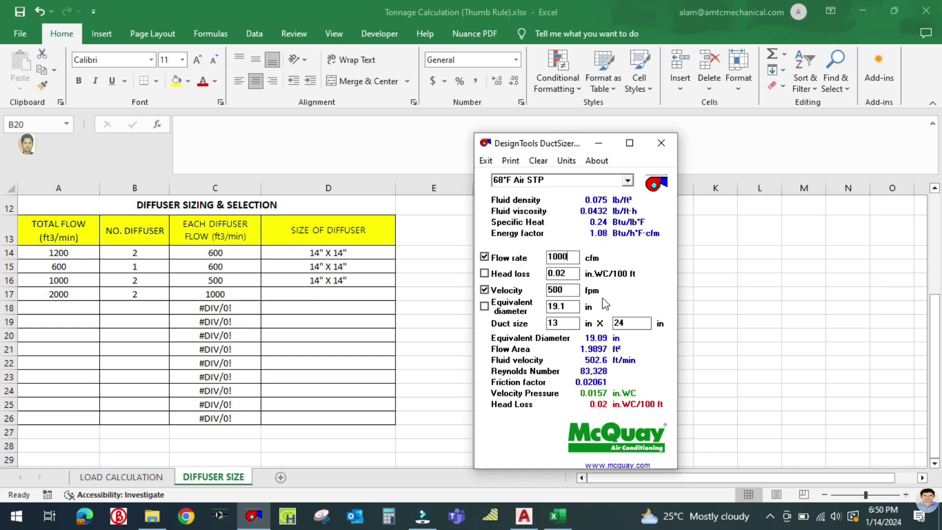
click(558, 323)
text(14)
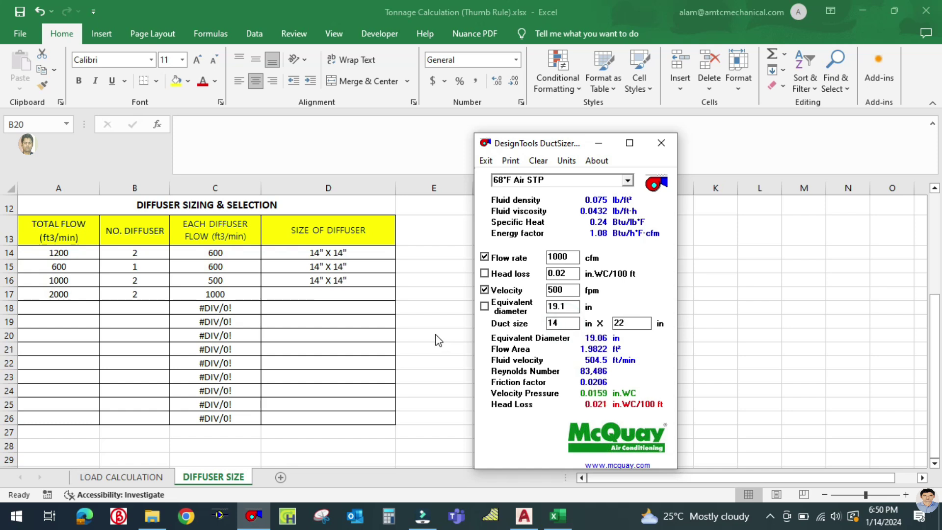
key(BackSpace)
key(BackSpace)
text(18)
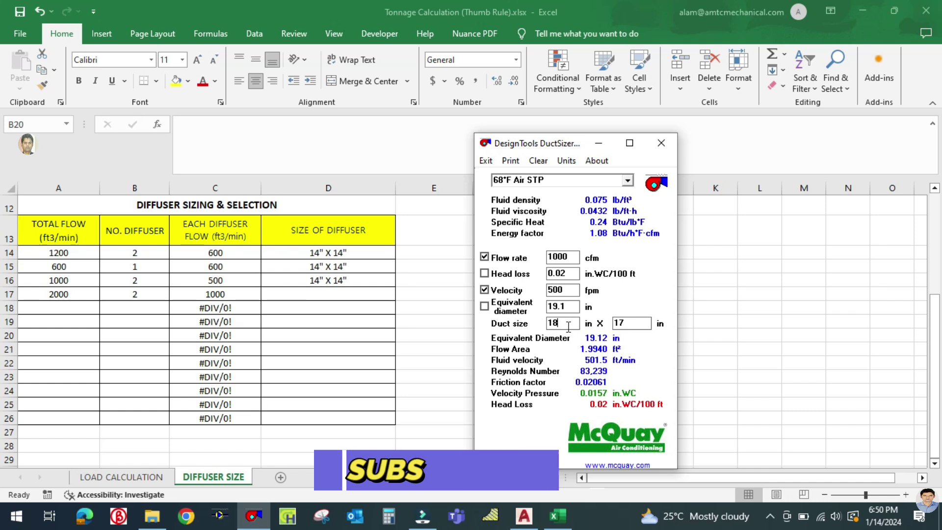
drag(565, 323, 552, 321)
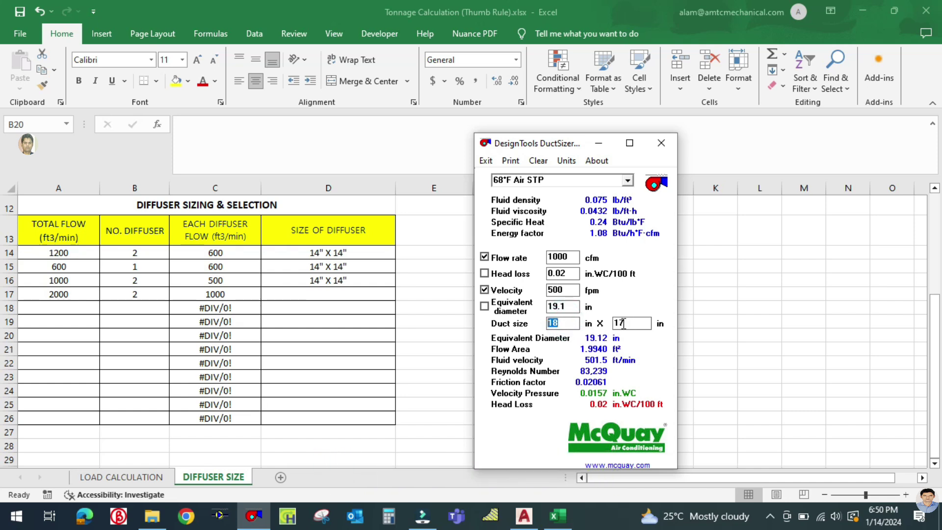
drag(621, 323, 615, 323)
click(598, 143)
Enter 18" X 18" as the size of diffuser in row 17 of the workbook.
click(338, 295)
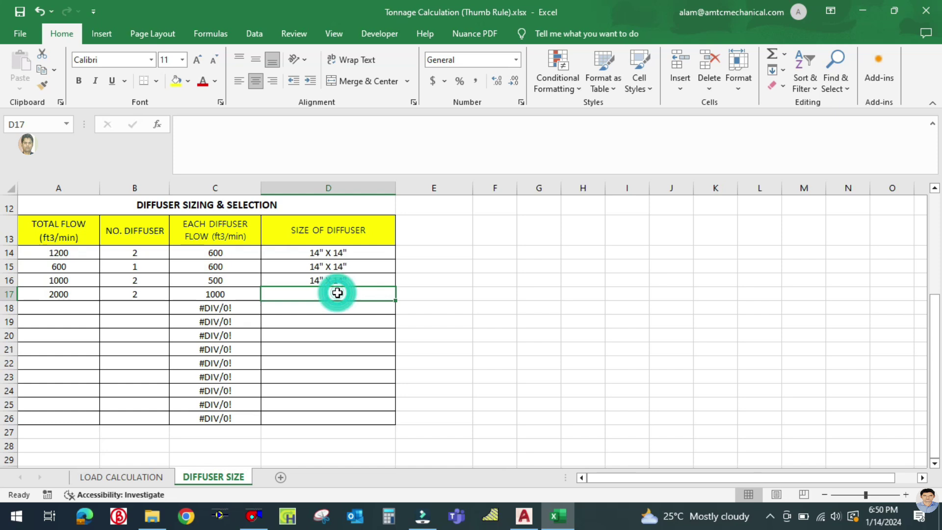
text(18" X 18)
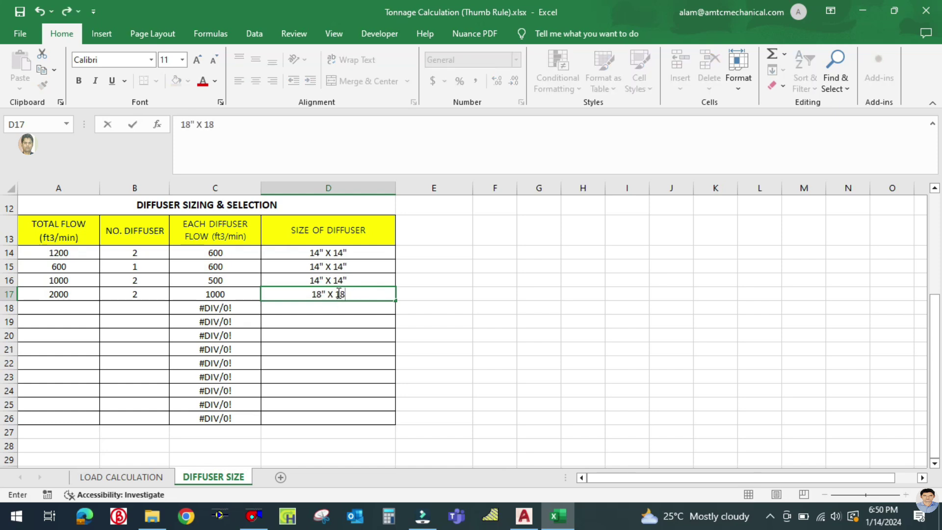
click(490, 316)
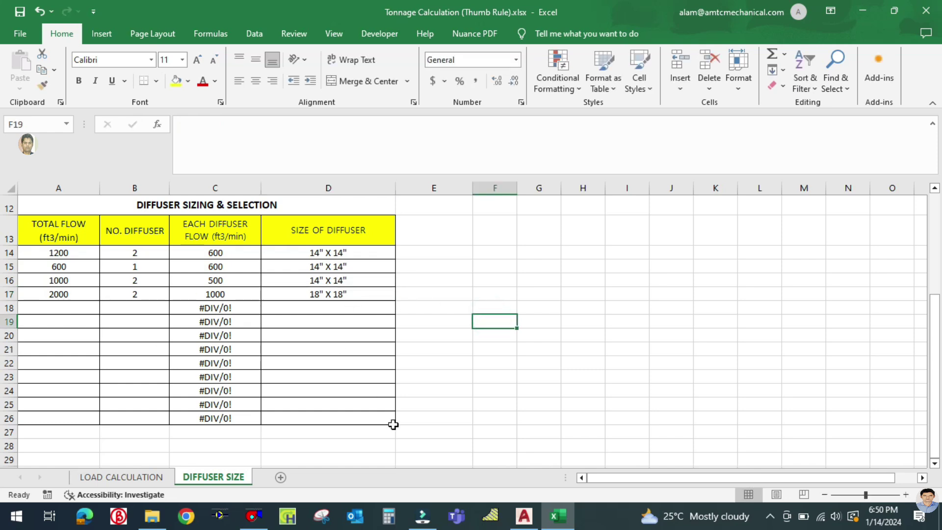
In AutoCAD, examine the room names on the ground floor layout and return to the copied label on the reflected ceiling layout.
click(524, 516)
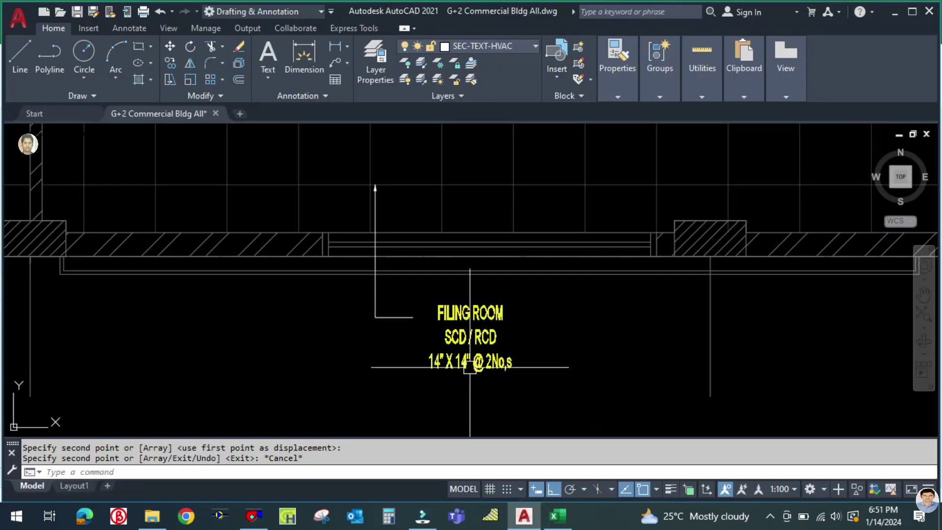
scroll(471, 324, up, 2)
scroll(471, 317, down, 8)
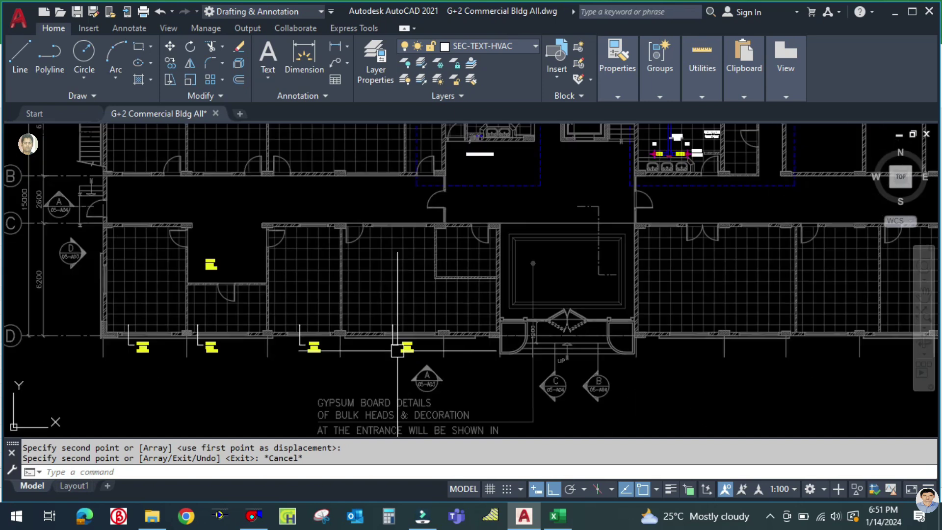
scroll(618, 349, up, 5)
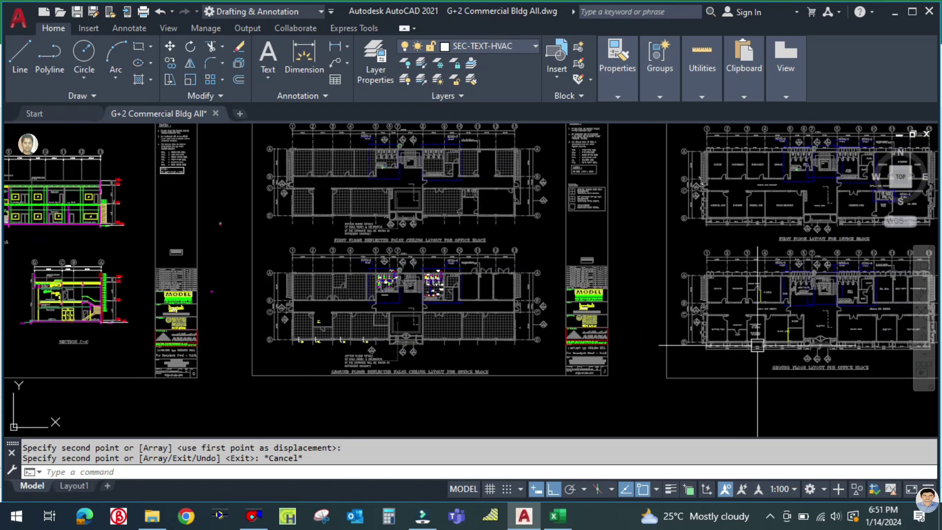
scroll(752, 338, down, 5)
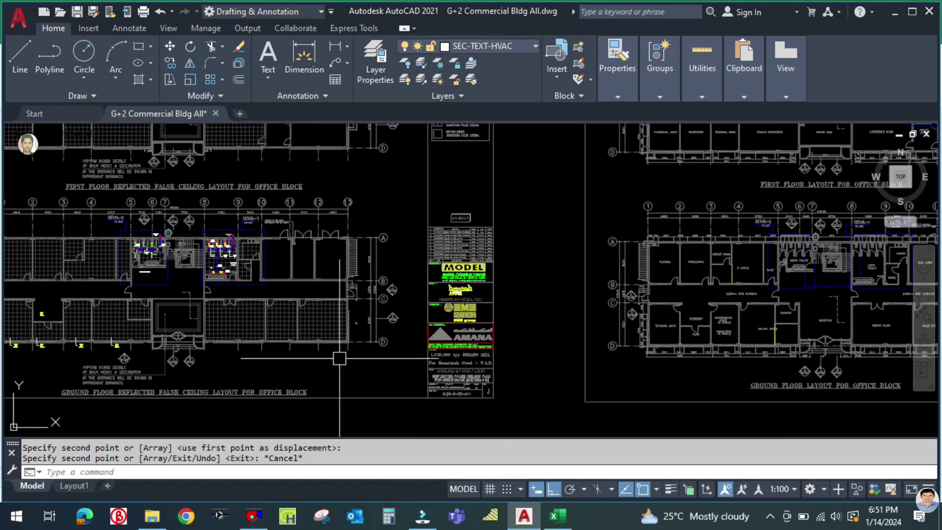
scroll(339, 344, up, 3)
scroll(408, 343, down, 1)
scroll(265, 331, up, 8)
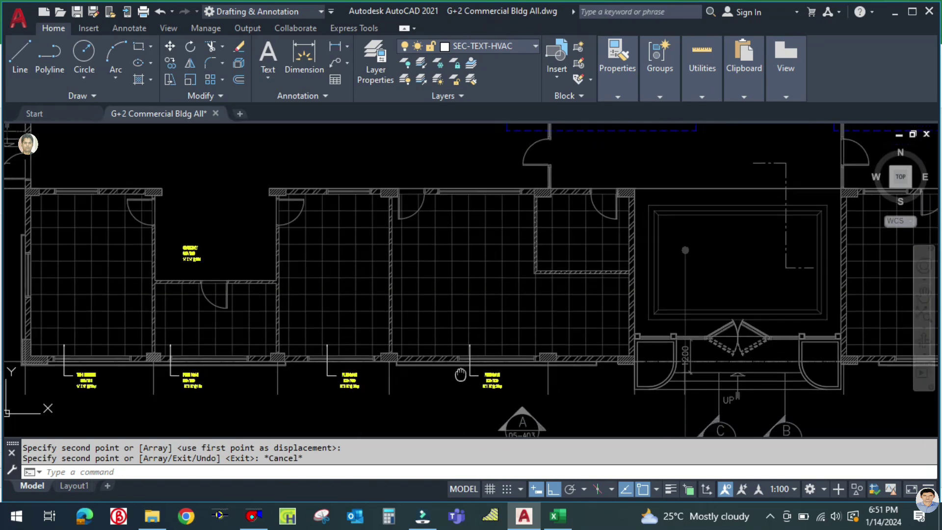
Change the copied label's room name from FILING ROOM to HR OFFICE.
double_click(449, 296)
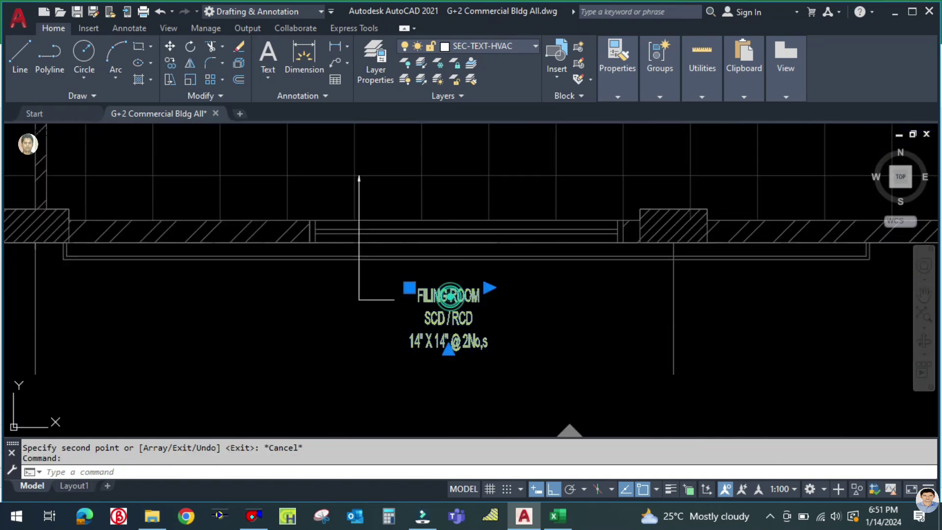
drag(482, 294, 415, 296)
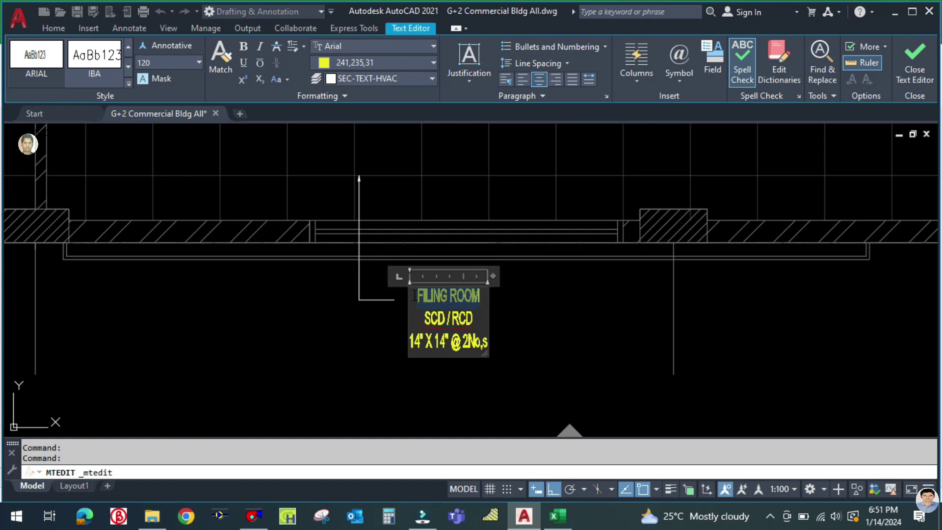
text(HR OFFICE)
scroll(426, 352, up, 4)
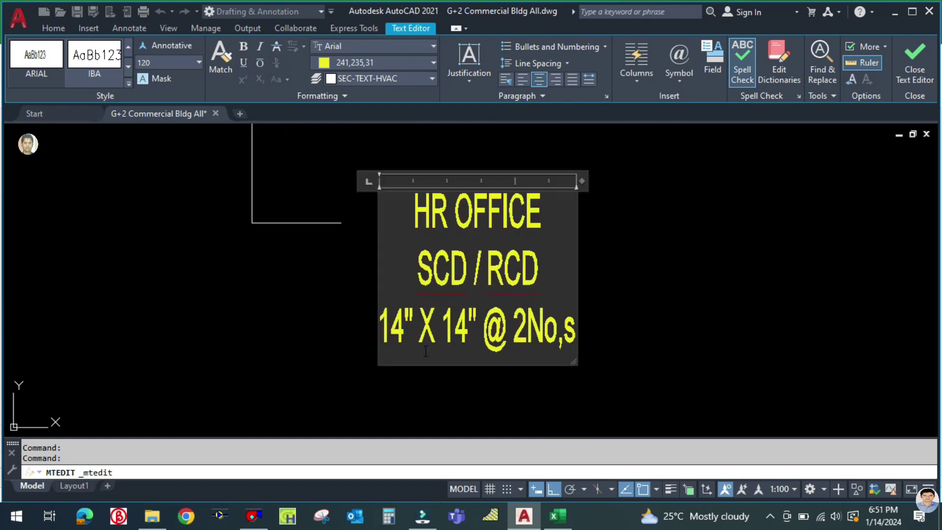
Set the diffuser size in the HR OFFICE label to 18" X 18" and finish editing the text.
click(404, 328)
key(BackSpace)
text(8)
key(Right)
key(Right)
key(Right)
key(Right)
key(Right)
key(Right)
key(BackSpace)
text(8)
click(686, 338)
Examine the ground floor layout to identify the small room adjoining the HR office, and return to the reflected ceiling layout.
scroll(681, 330, down, 5)
mouse_move(500, 226)
middle_down()
mouse_move(500, 332)
mouse_move(389, 389)
middle_up()
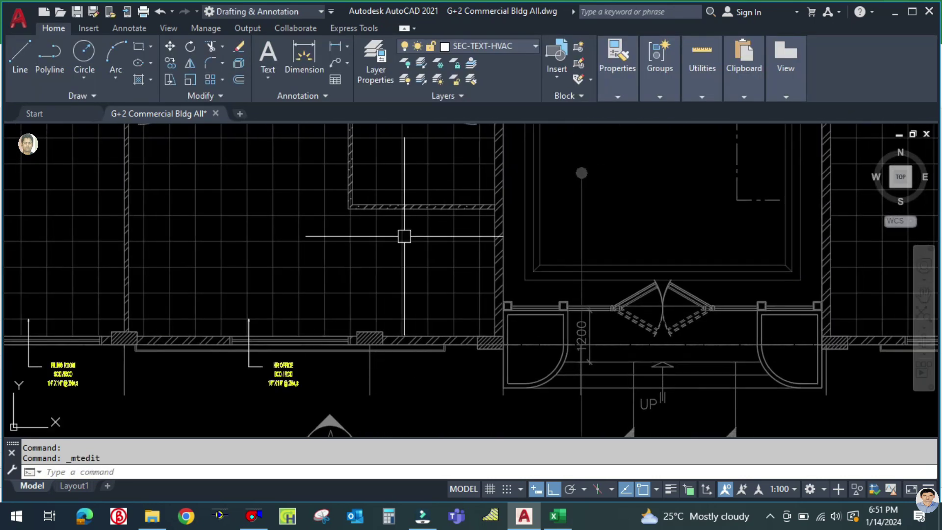
scroll(383, 221, down, 5)
scroll(374, 227, up, 5)
scroll(363, 245, down, 8)
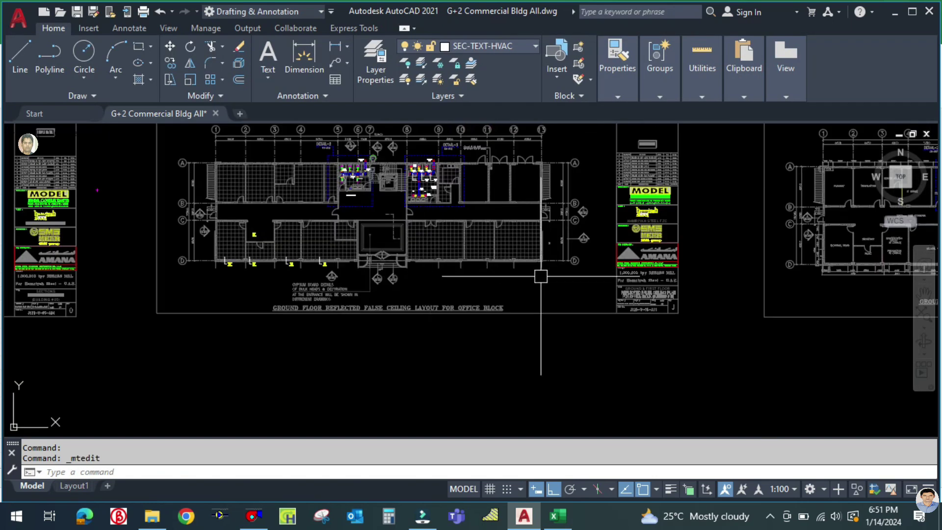
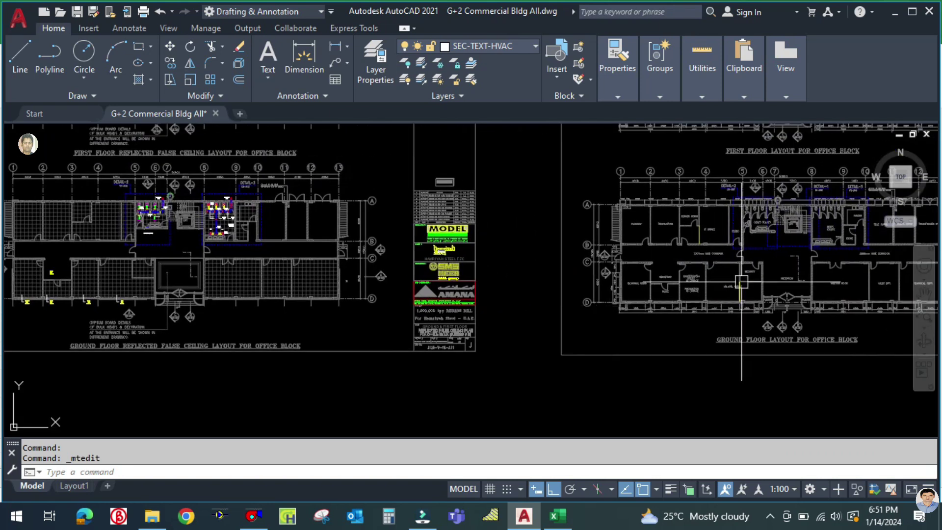
scroll(453, 305, down, 6)
scroll(454, 306, up, 6)
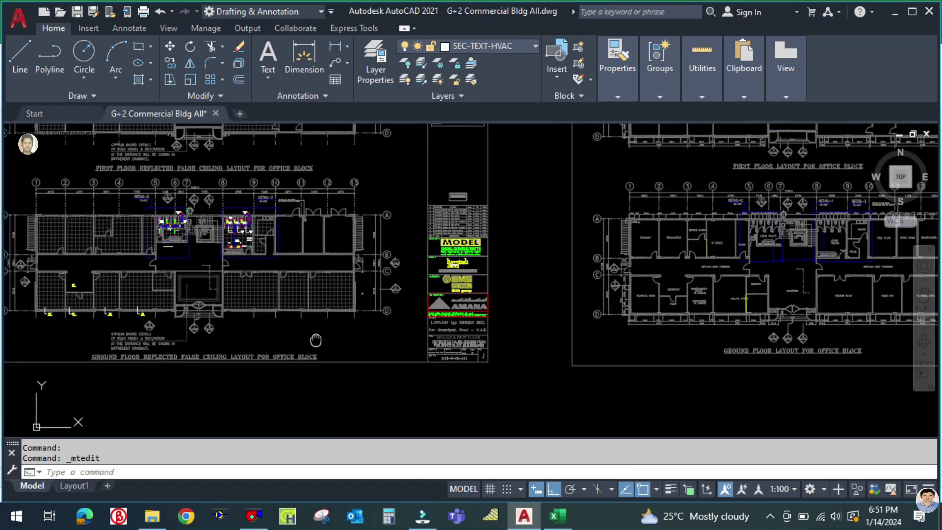
Copy the HR OFFICE label text without its leader into the small room to the northeast with ortho off, and turn ortho back on.
text(co)
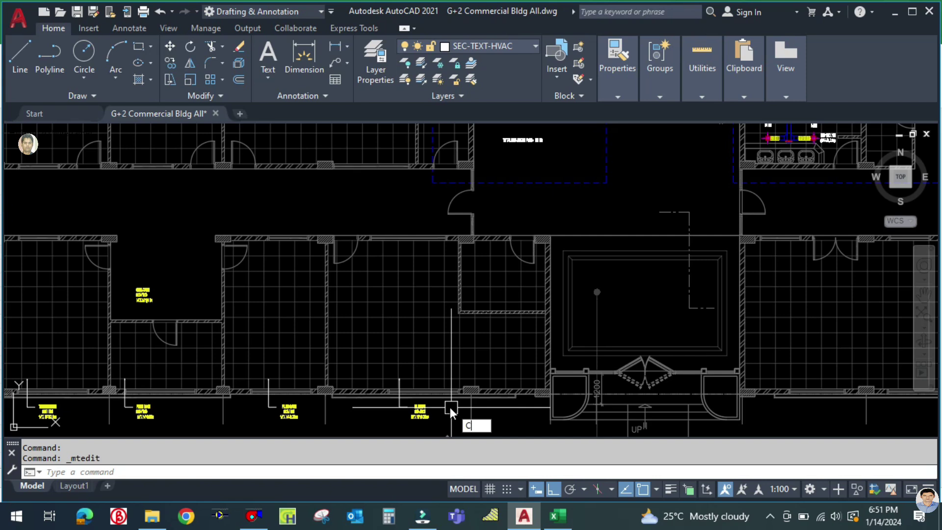
key(Return)
click(420, 412)
key(Return)
click(441, 411)
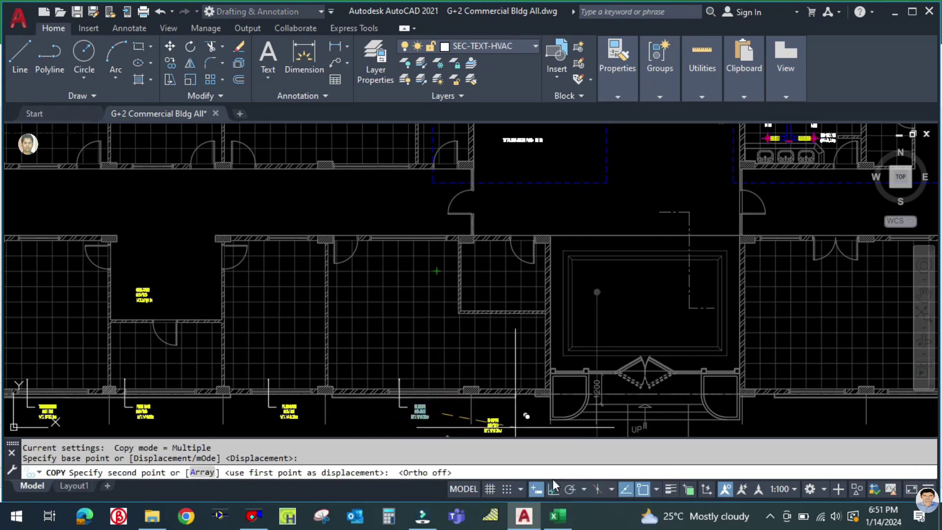
scroll(494, 281, up, 8)
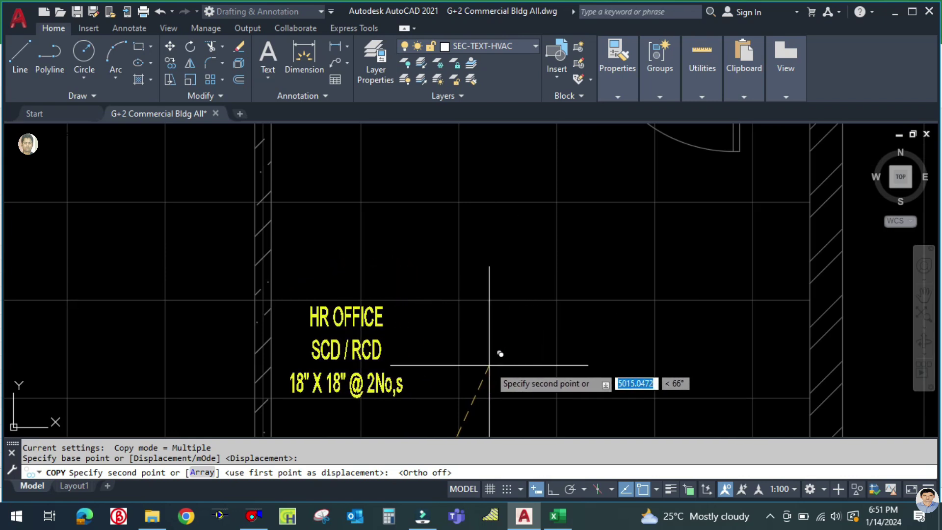
click(501, 368)
key(Escape)
scroll(497, 288, down, 6)
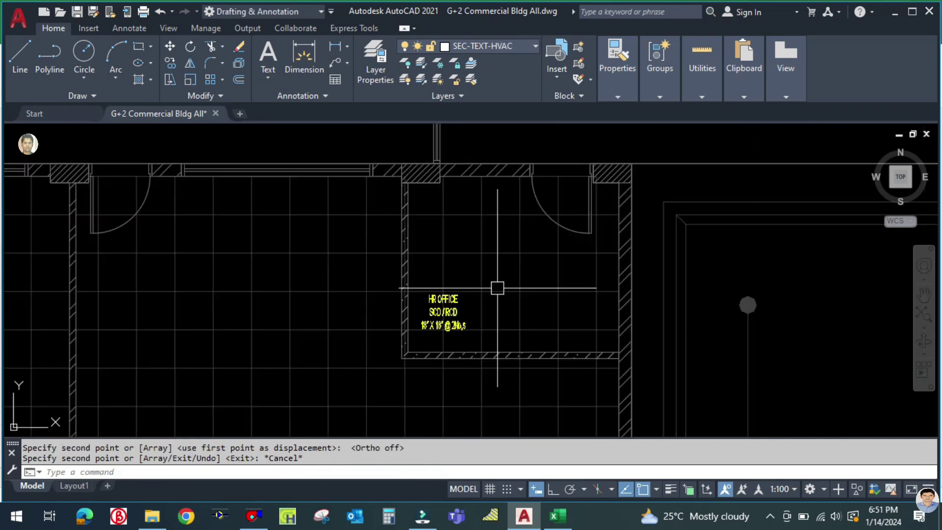
click(554, 489)
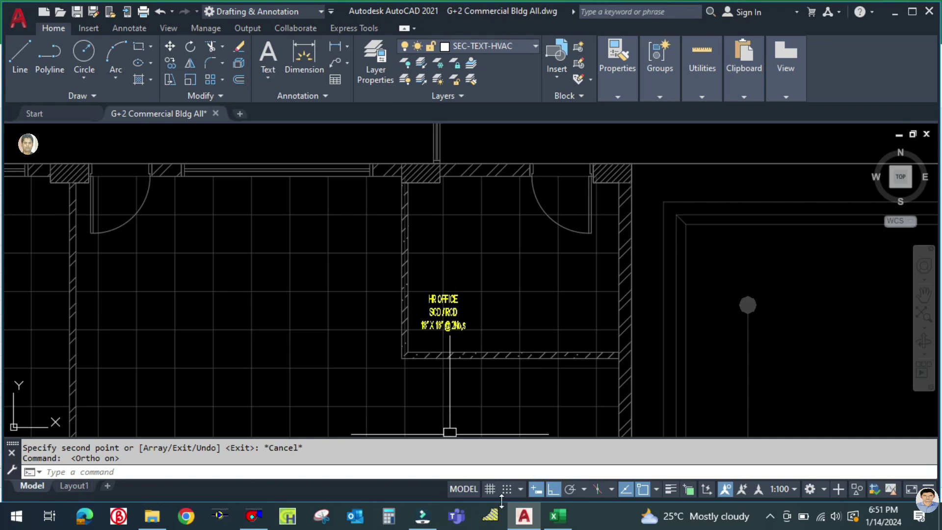
In the Excel workbook, look up the security room's air flow and enter a total flow of 400 with 1 diffuser in row 18.
click(559, 516)
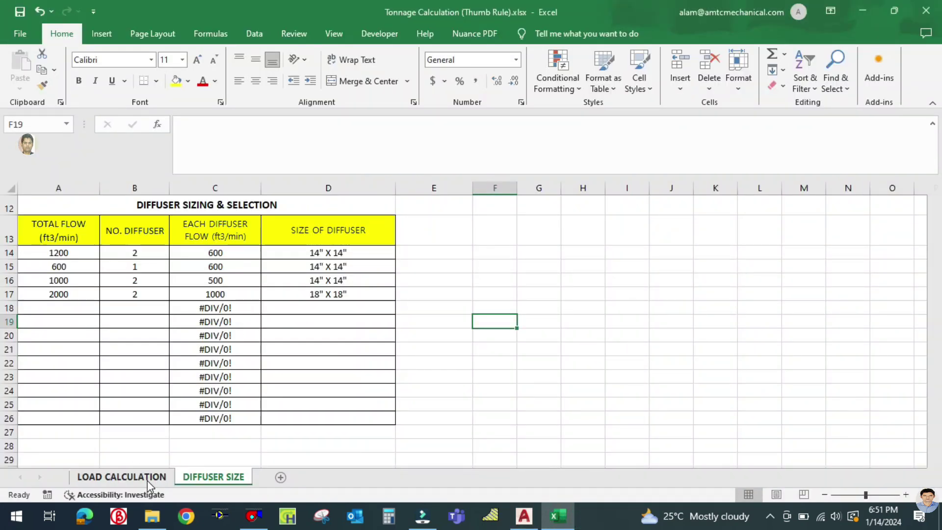
click(155, 478)
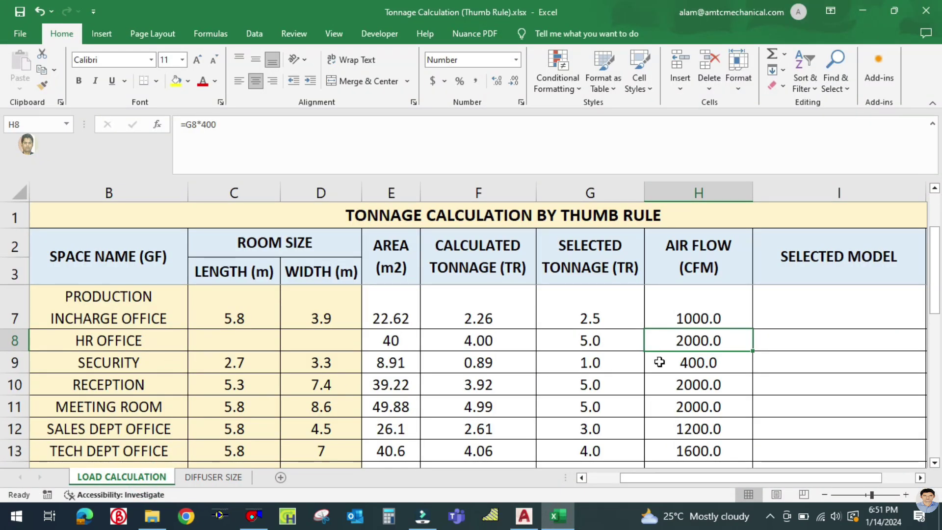
click(690, 363)
click(214, 477)
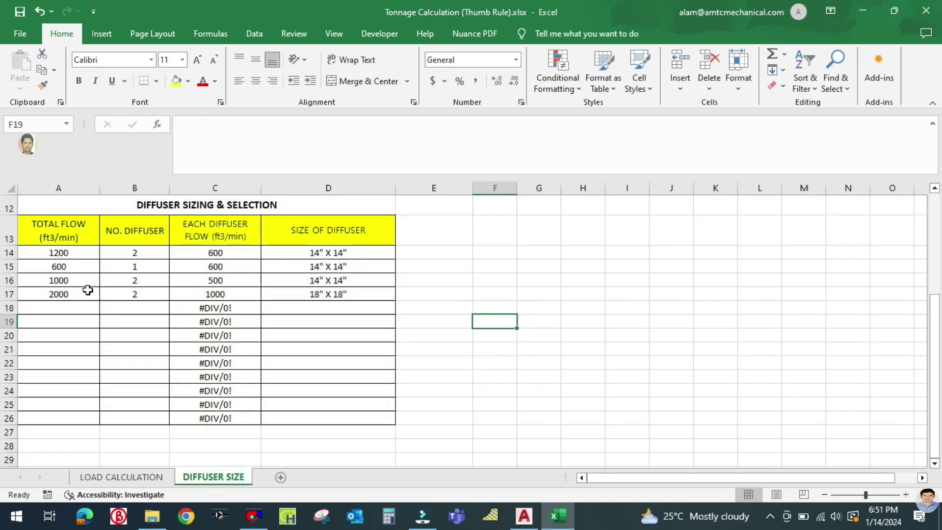
click(67, 307)
text(400)
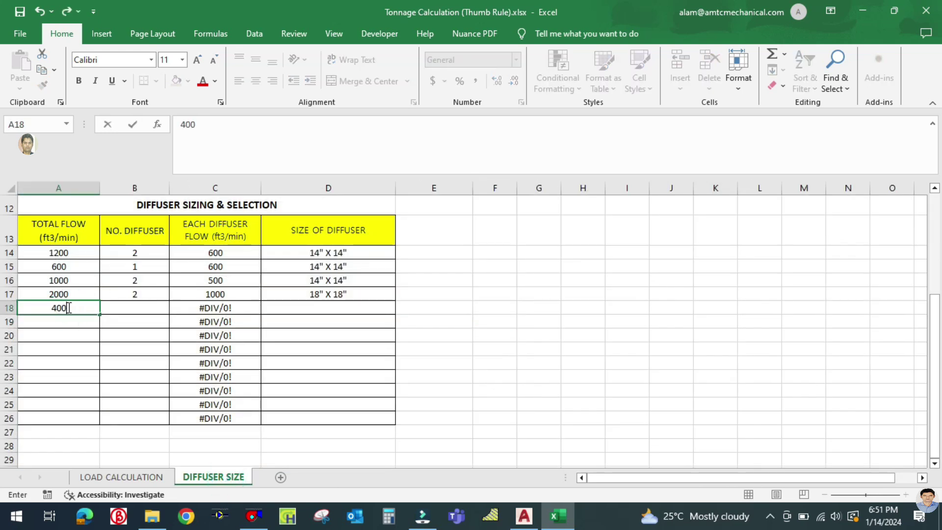
click(151, 310)
text(1)
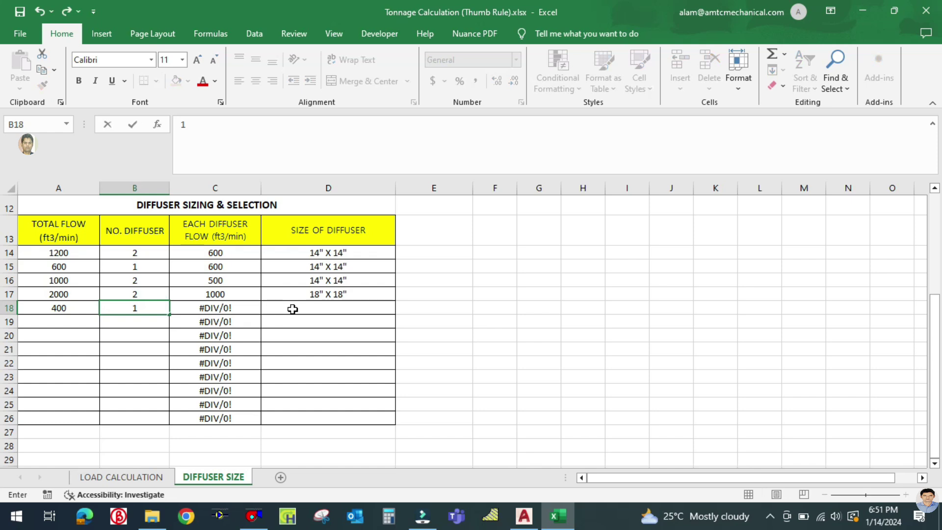
click(292, 309)
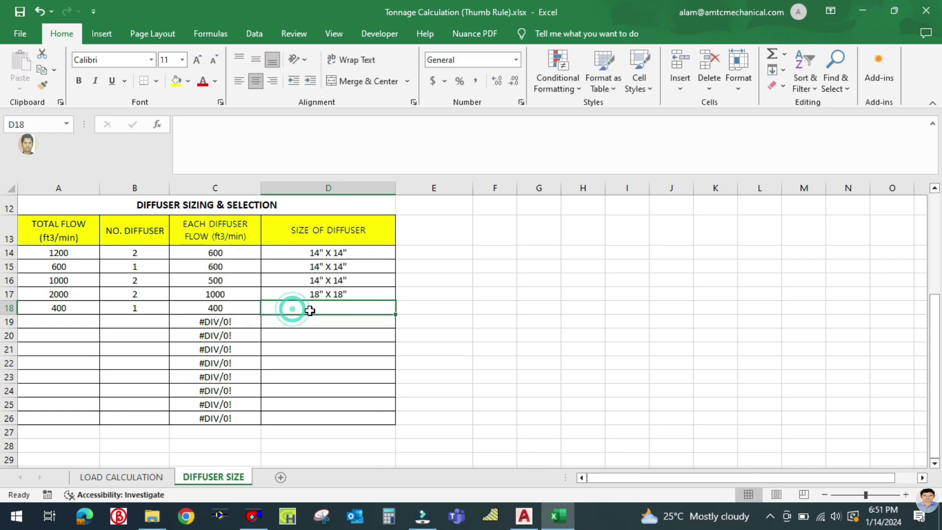
Size the 400 cfm diffuser at 500 fpm in DuctSizer and enter 12" X 12" as the diffuser size in row 18 of the workbook.
click(254, 517)
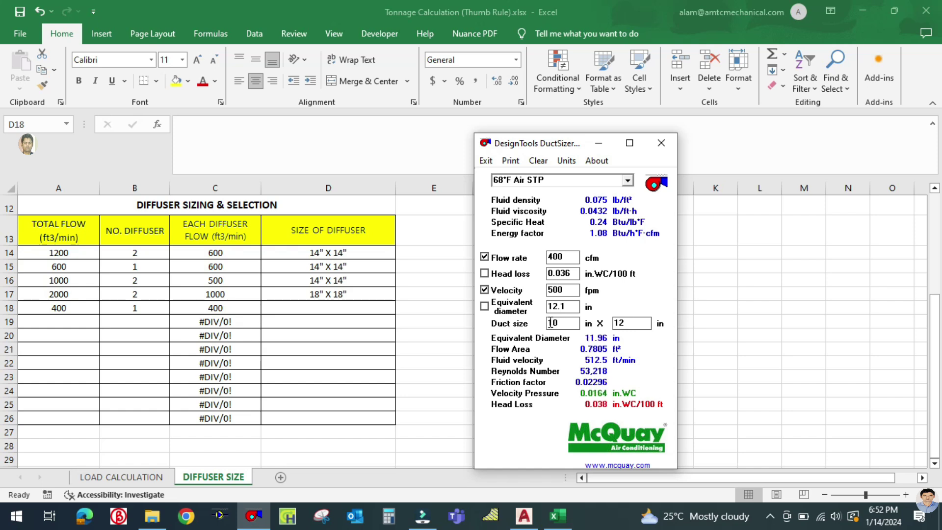
click(598, 143)
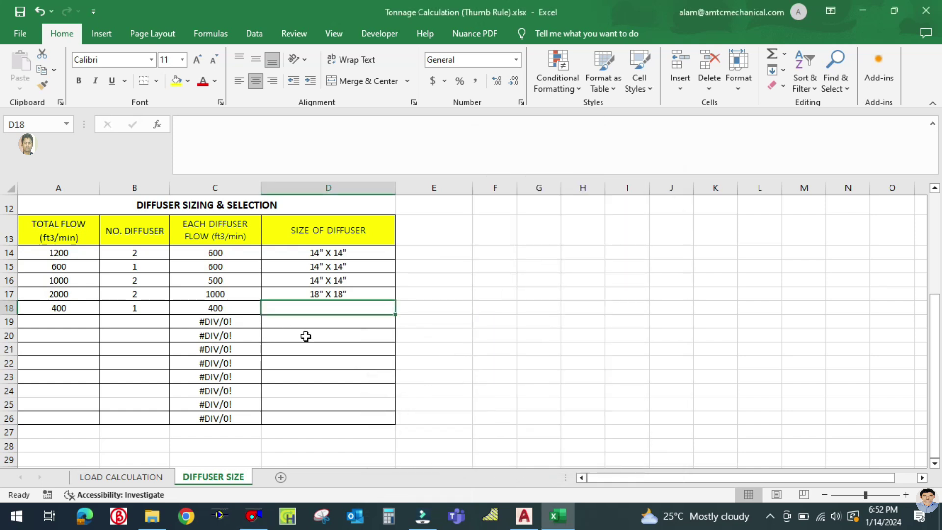
text(12" X 12)
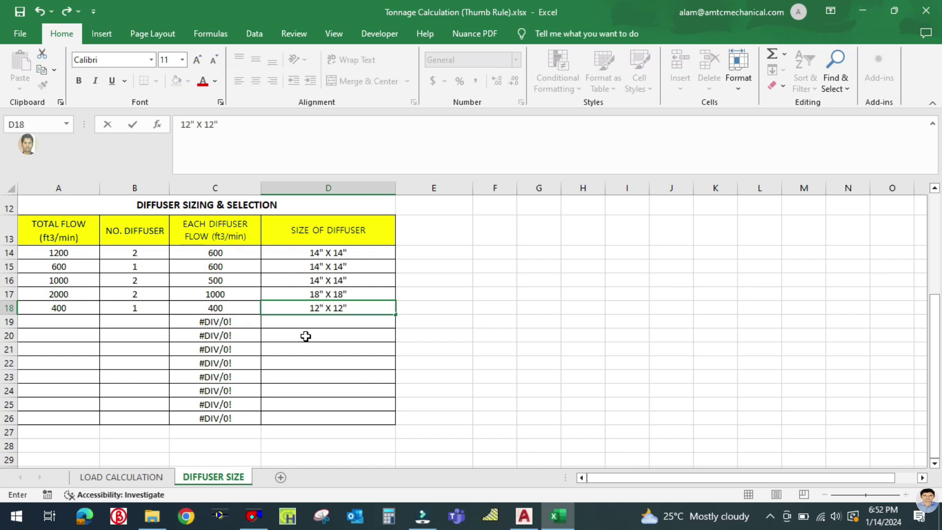
click(492, 319)
In the AutoCAD drawing, replace the room name in the copied label inside the small security room with SECURITY on its own line.
click(524, 515)
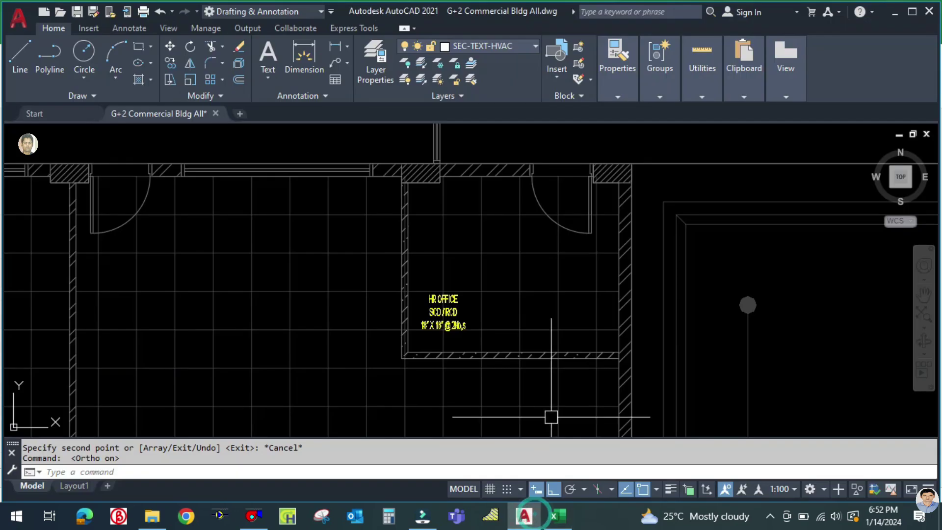
double_click(432, 283)
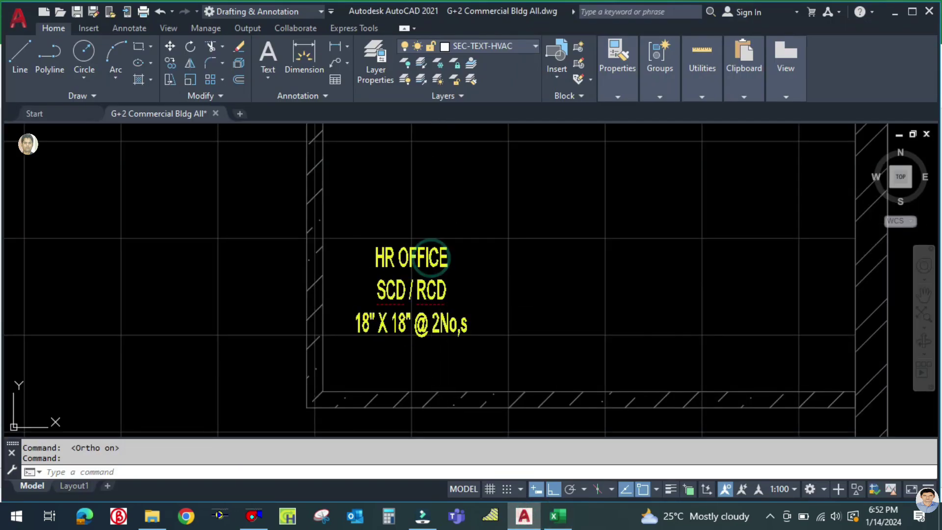
text(SECURIT)
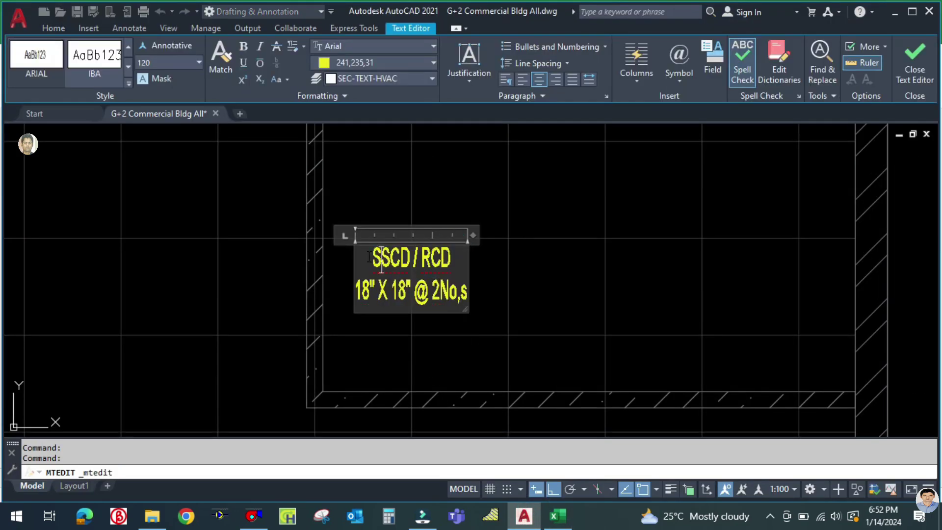
text(Y)
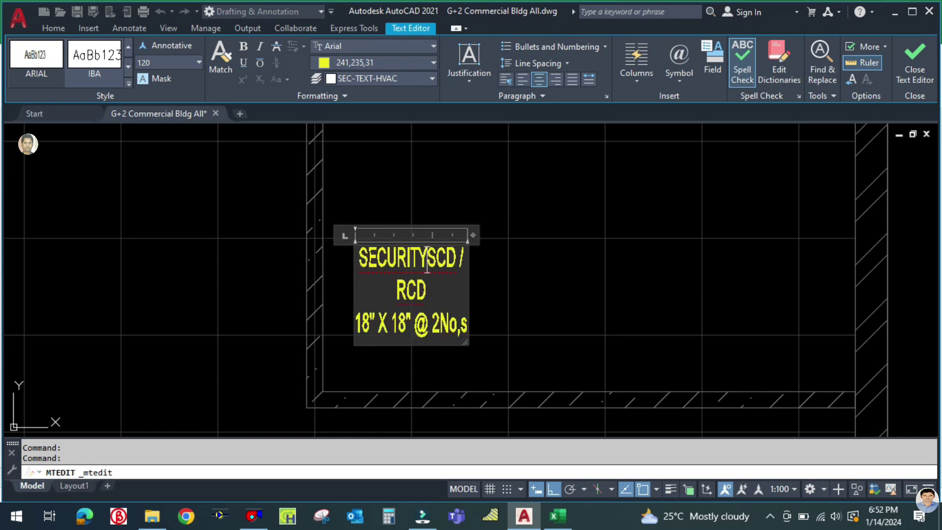
key(Return)
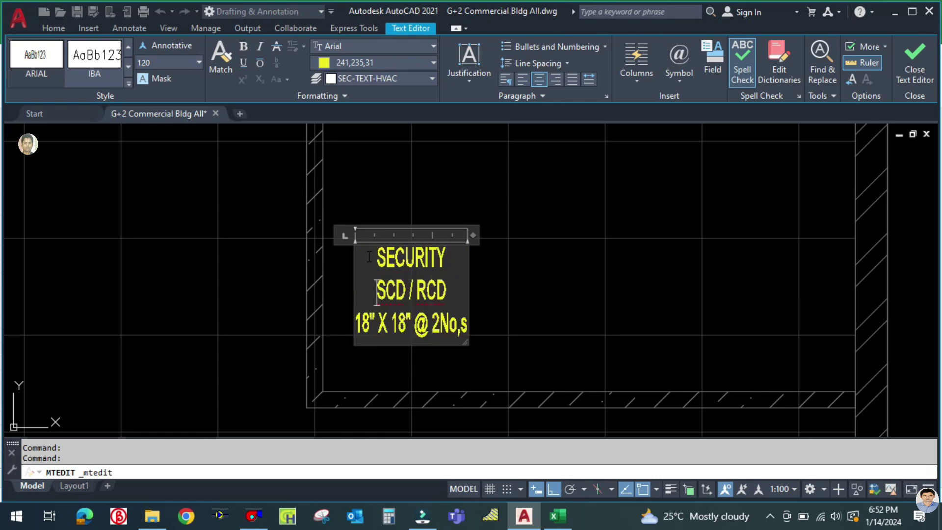
Set the diffuser size in the SECURITY label to 12" X 12".
click(371, 323)
key(BackSpace)
text(2)
key(Right)
key(Right)
key(Right)
key(BackSpace)
text(2)
Set the quantity in the SECURITY label to 1No, remove the plural ending and finish editing the text.
click(441, 321)
key(BackSpace)
text(1)
key(BackSpace)
key(BackSpace)
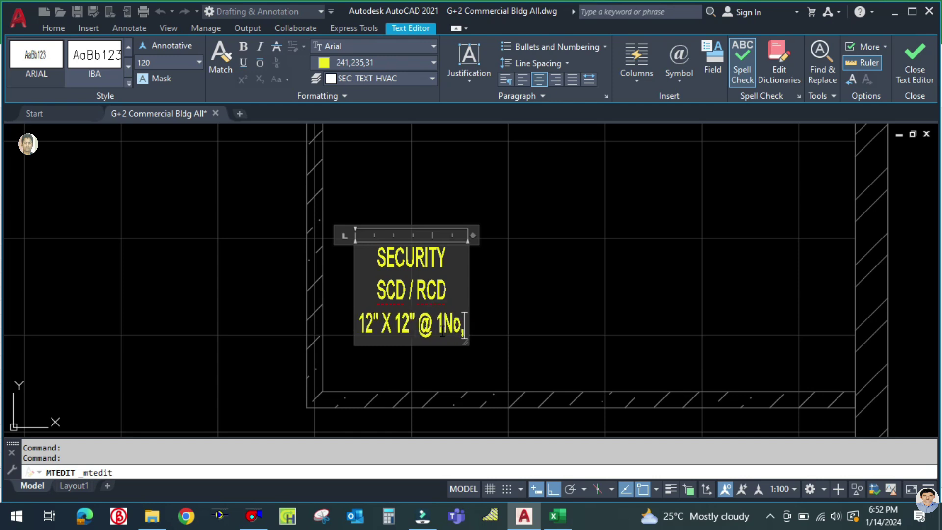
click(521, 305)
Examine the ground floor layout to identify the room east of the security room, and return to the reflected ceiling layout.
scroll(410, 304, down, 5)
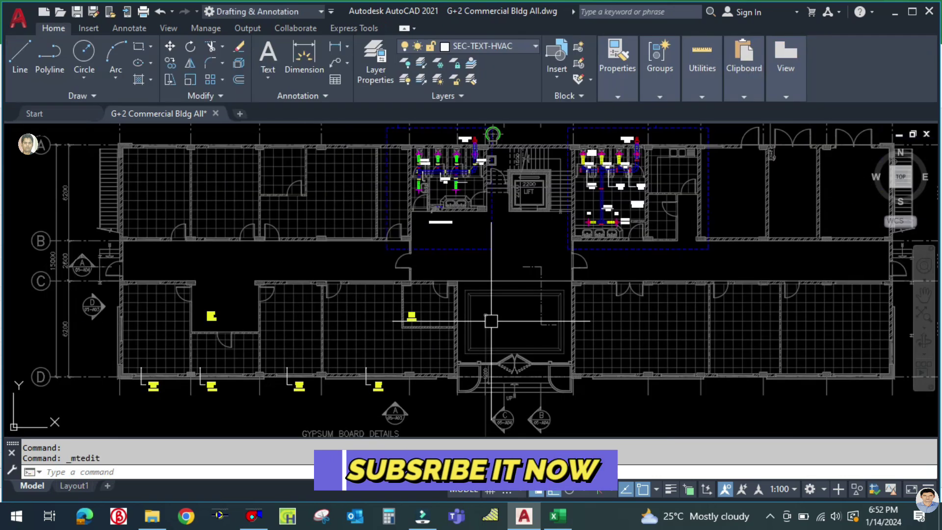
scroll(411, 304, up, 2)
scroll(411, 305, up, 2)
scroll(411, 304, down, 6)
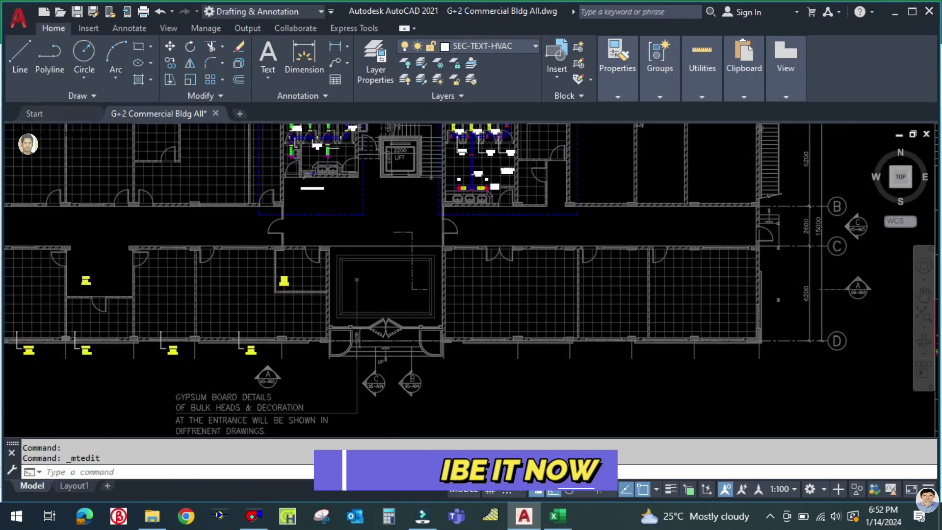
middle_drag(511, 363, 226, 364)
middle_drag(687, 344, 579, 343)
middle_drag(932, 324, 785, 319)
scroll(819, 318, up, 5)
scroll(599, 304, up, 2)
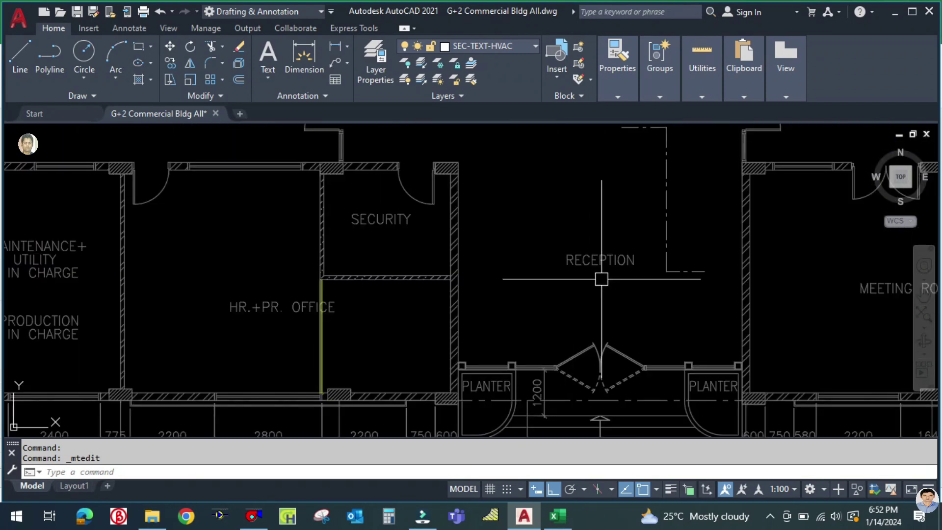
scroll(604, 304, down, 4)
scroll(503, 336, down, 4)
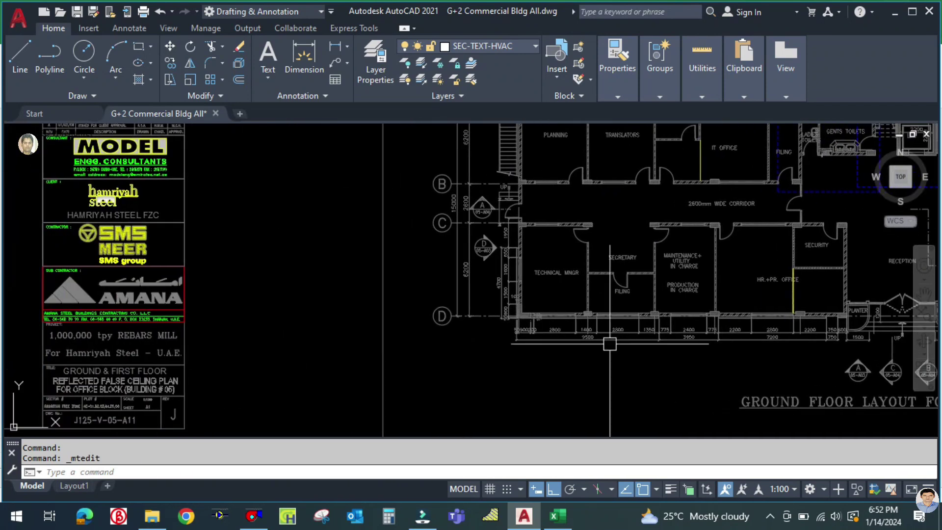
middle_drag(486, 365, 707, 365)
scroll(344, 368, up, 6)
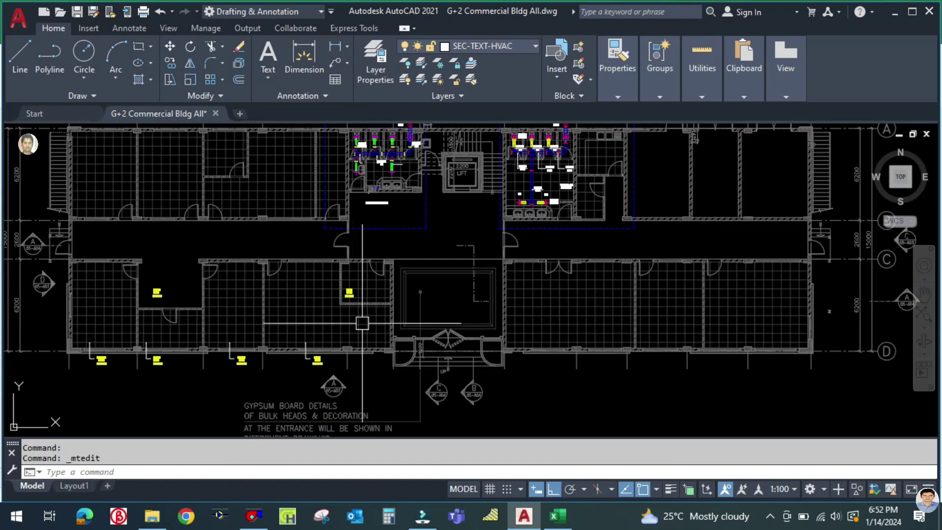
Copy the SECURITY label text horizontally east into the entrance area with the bordered ceiling.
text(C)
key(Return)
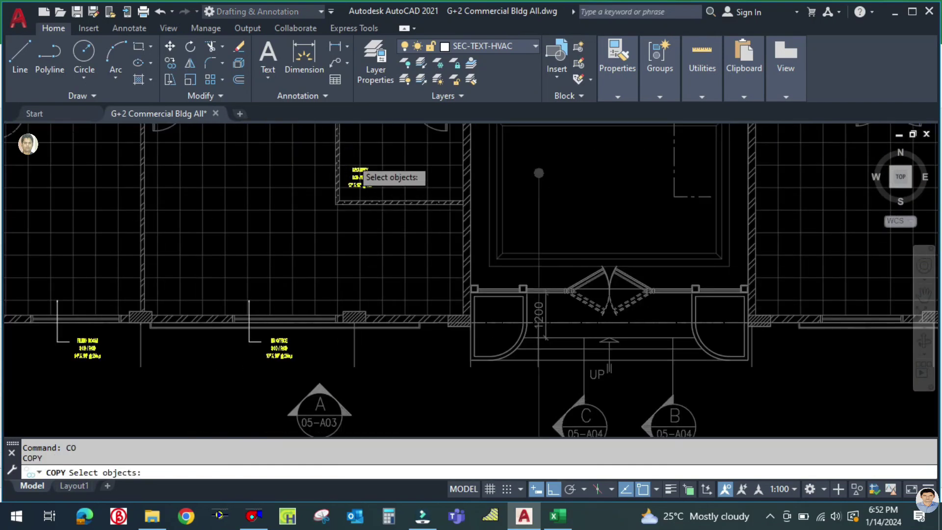
scroll(361, 175, up, 2)
click(374, 196)
key(Return)
click(390, 180)
scroll(670, 178, down, 3)
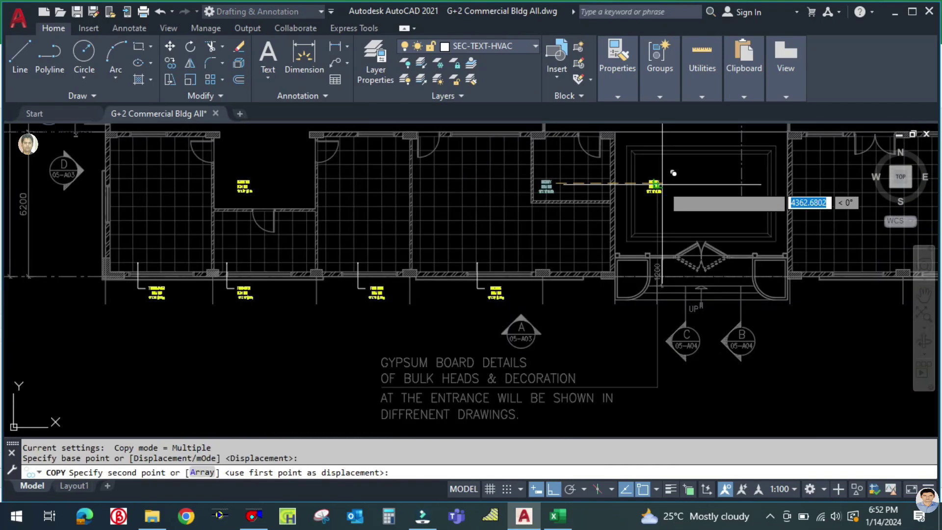
scroll(677, 175, up, 3)
key(Escape)
scroll(545, 333, down, 6)
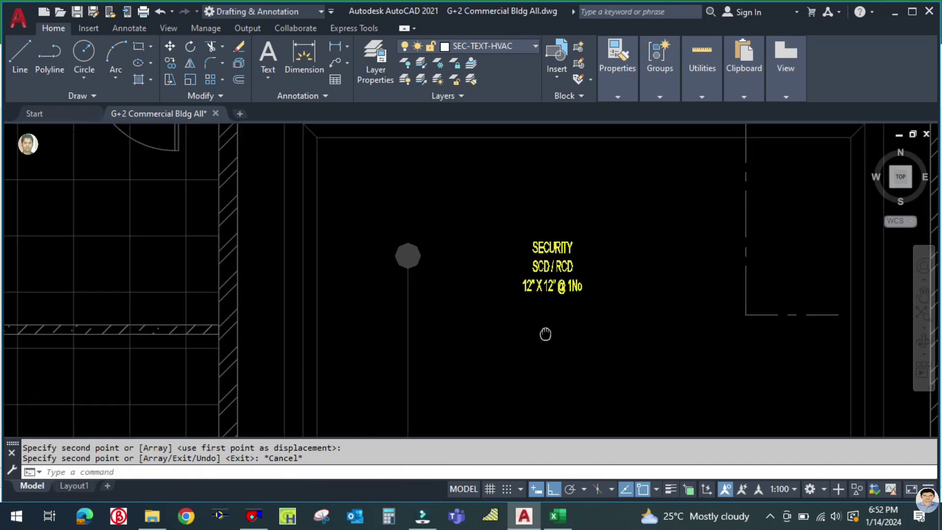
In the Excel workbook, look up the reception's air flow in the load calculation.
click(558, 516)
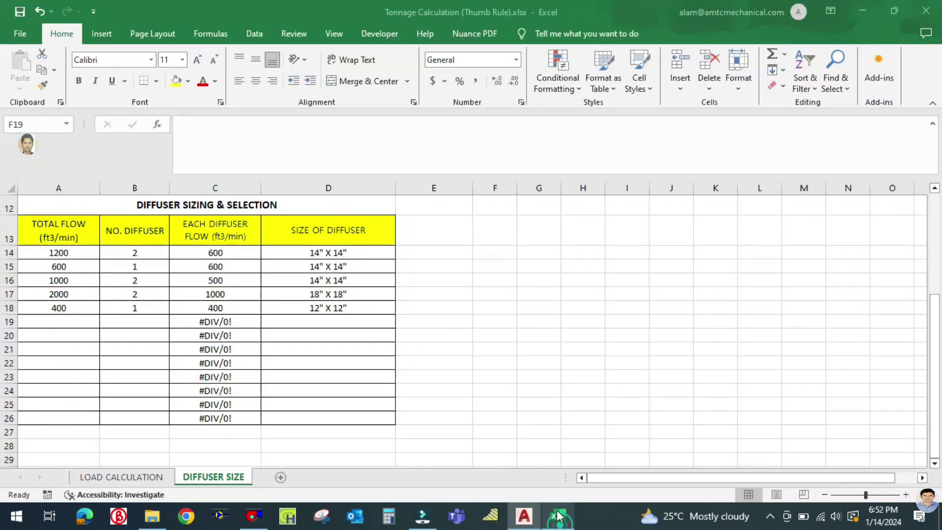
click(125, 476)
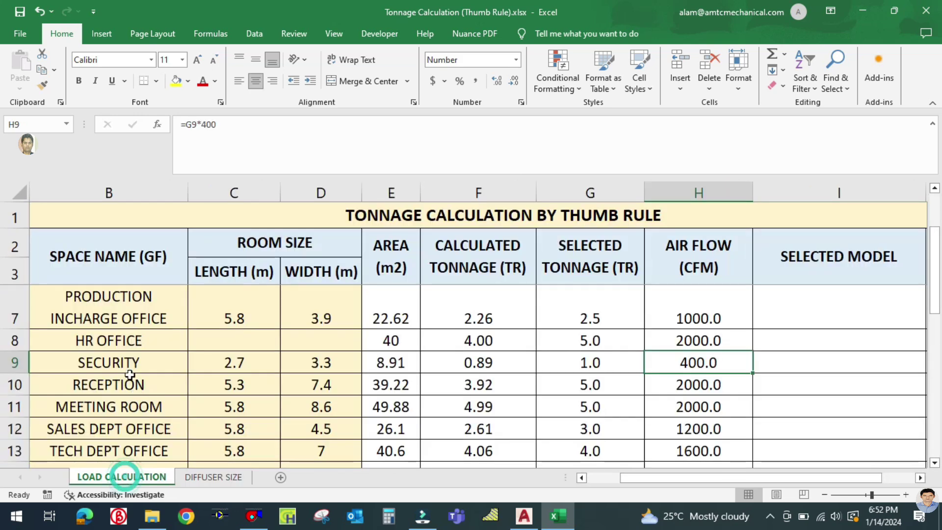
scroll(135, 385, down, 2)
scroll(135, 384, up, 1)
scroll(136, 385, down, 1)
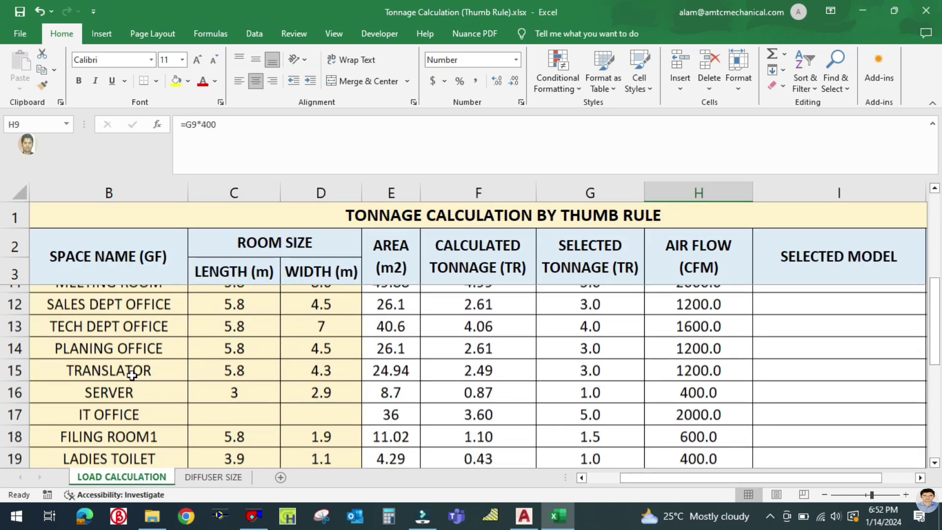
scroll(136, 386, up, 1)
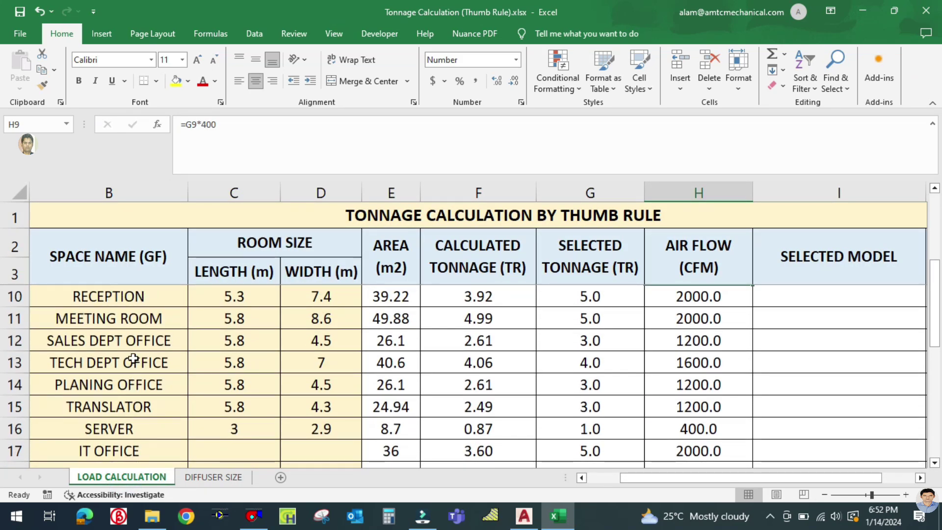
scroll(136, 395, up, 1)
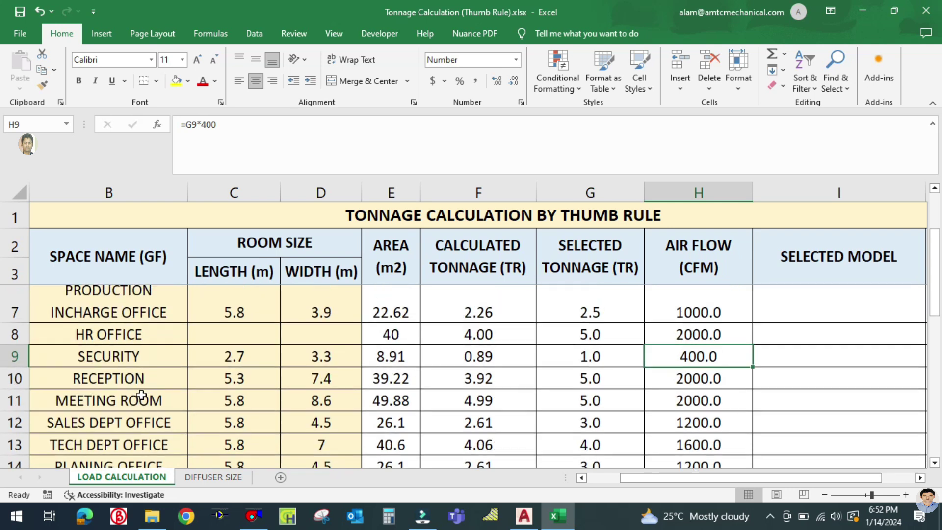
click(145, 382)
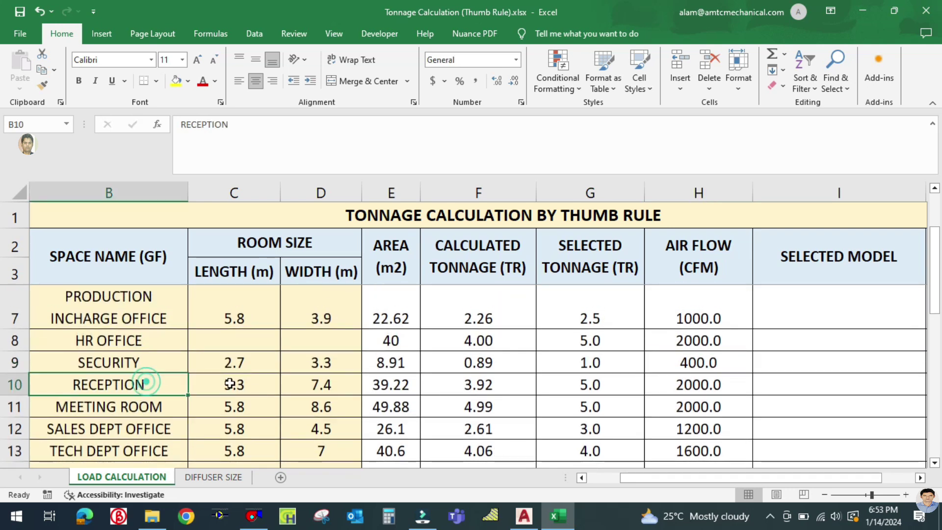
click(682, 385)
Enter a total flow of 2000 with 2 diffusers in row 19 of the diffuser sizing table.
click(240, 475)
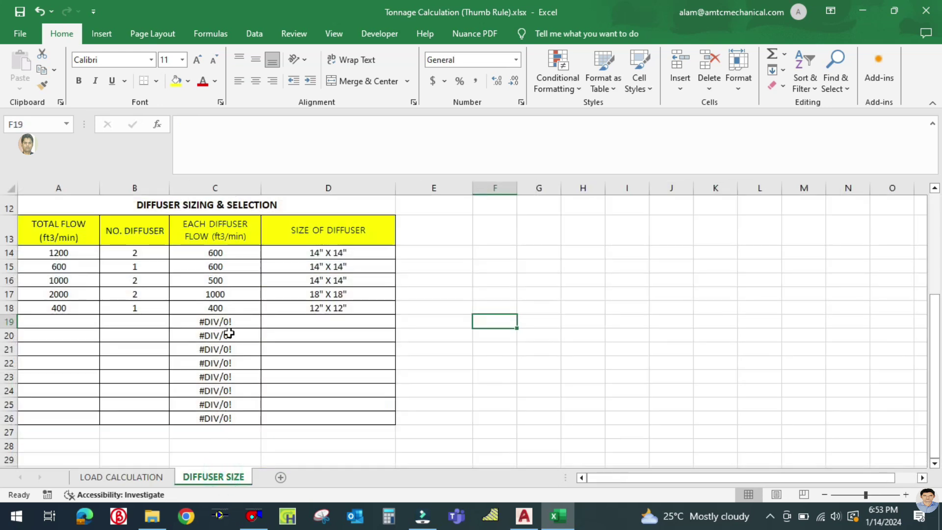
click(81, 317)
text(2)
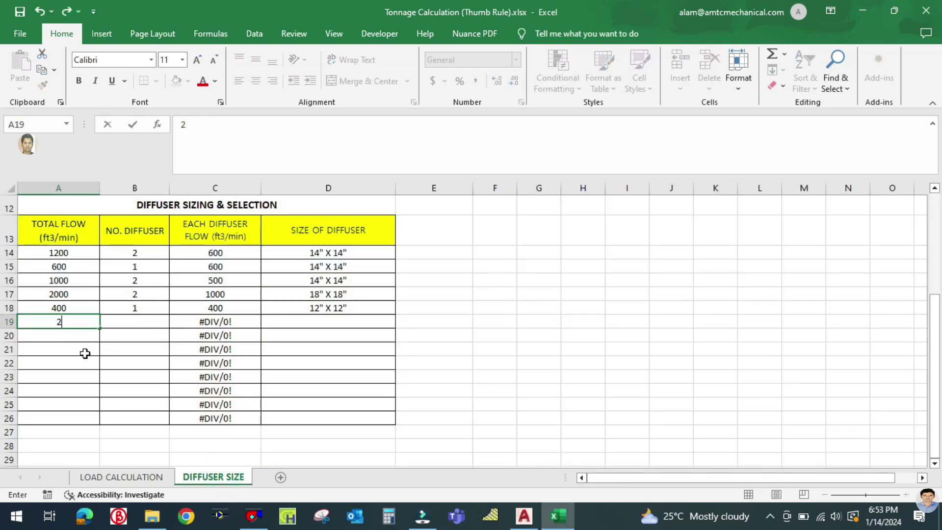
text(000)
click(84, 348)
click(123, 320)
text(2)
click(137, 365)
Copy the 18" X 18" diffuser size from row 17 into row 19.
click(282, 322)
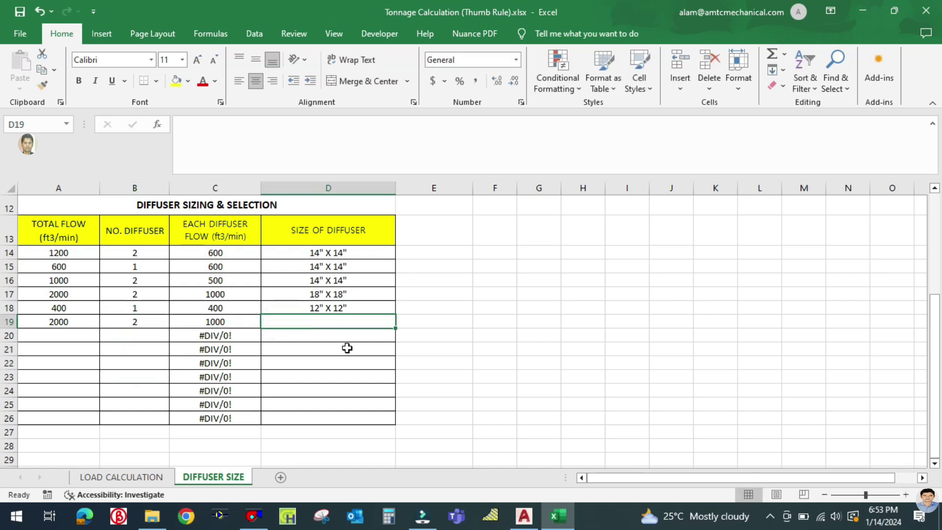
click(310, 293)
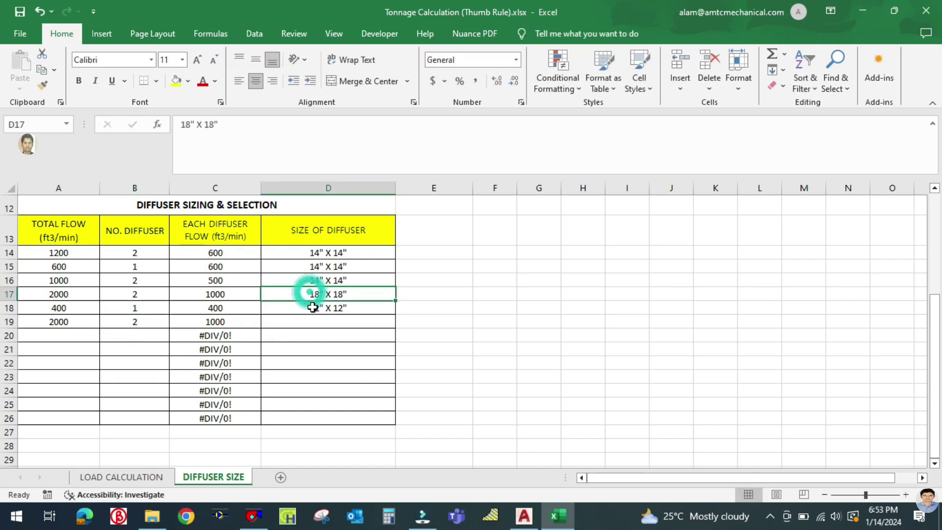
key(ctrl+c)
click(311, 322)
key(ctrl+v)
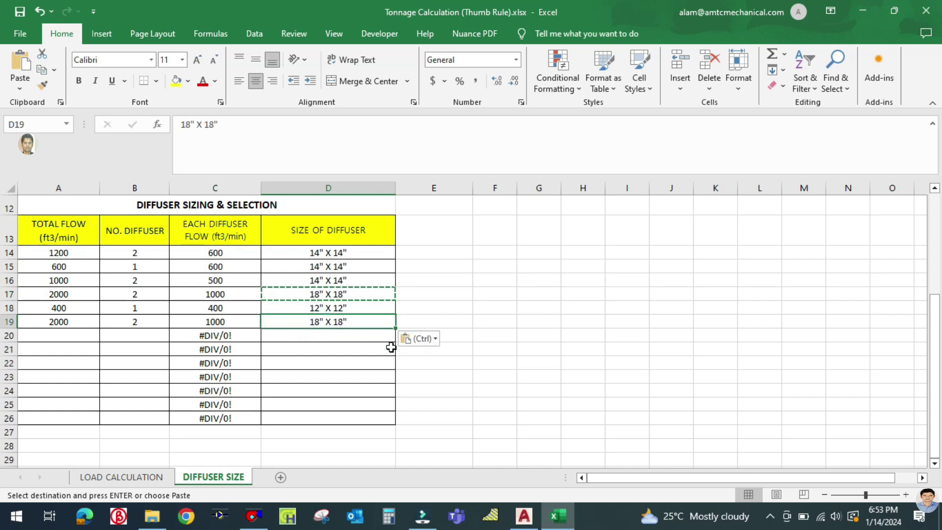
key(Escape)
click(566, 322)
In the AutoCAD drawing, change the room name in the copied entrance area label to RECEPTION and finish editing the text.
click(523, 516)
scroll(525, 314, up, 5)
click(498, 259)
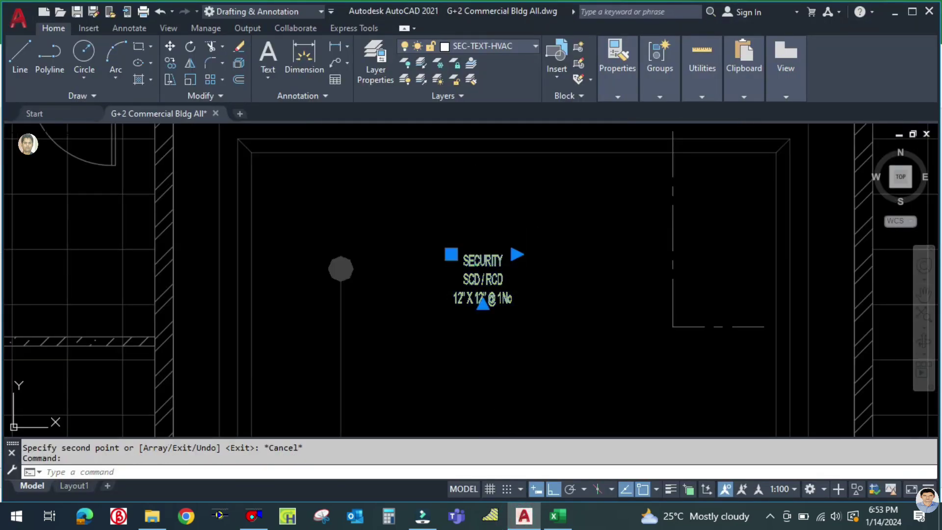
double_click(502, 258)
text(RE)
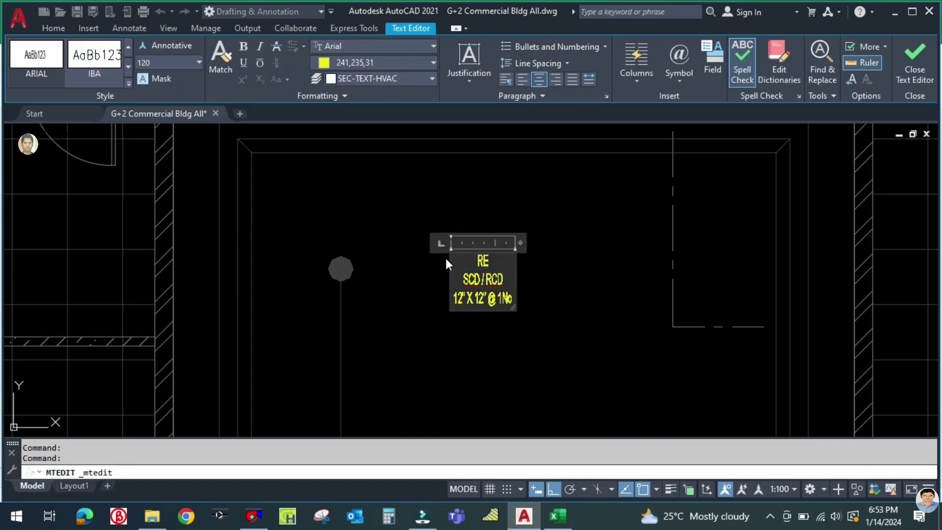
text(CEPTION)
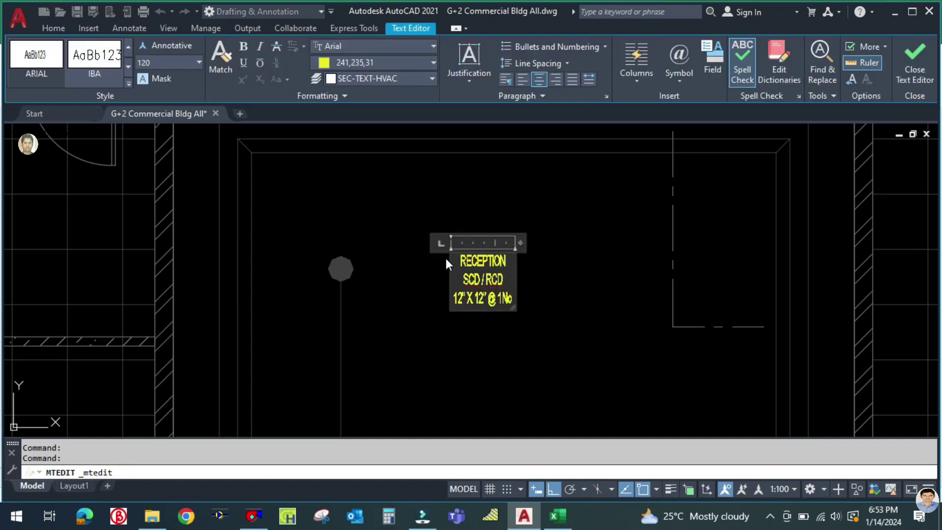
click(491, 331)
Set the diffuser size in the RECEPTION label to 18" X 18".
scroll(482, 298, up, 4)
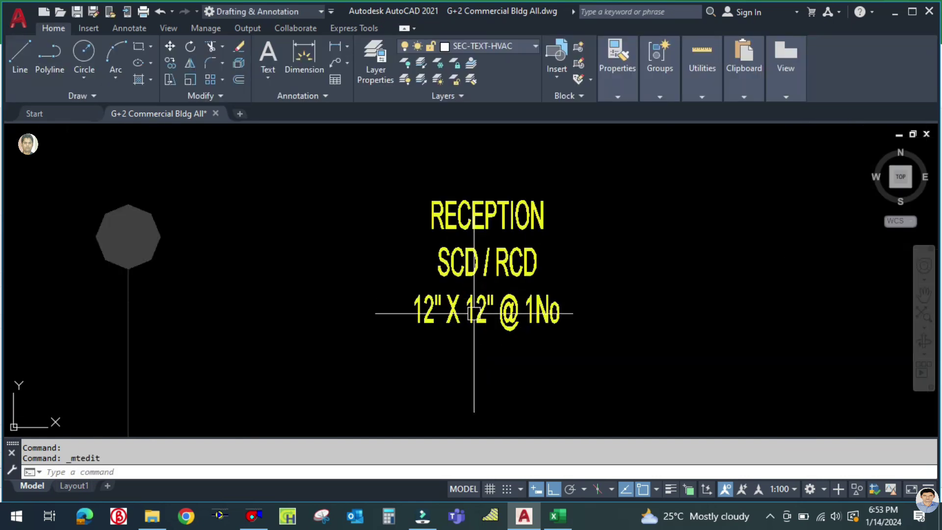
double_click(423, 314)
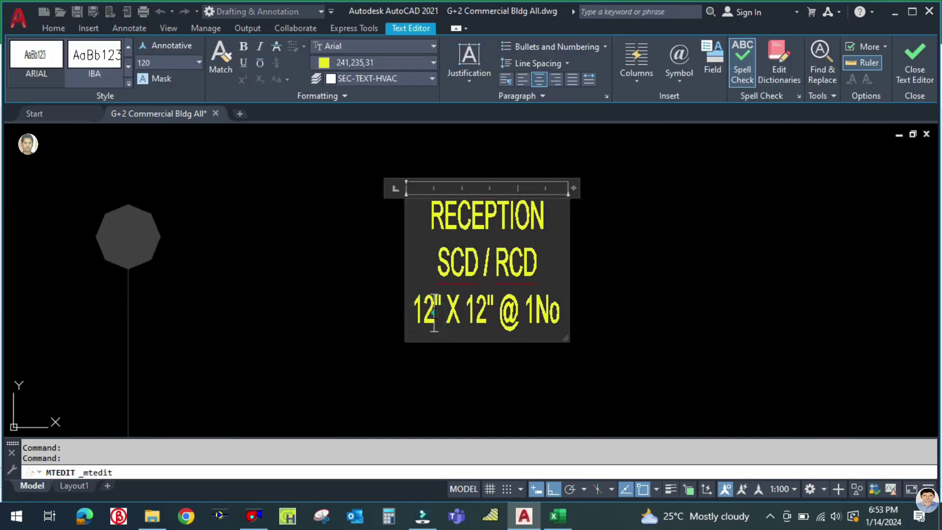
key(BackSpace)
text(8)
key(BackSpace)
text(8)
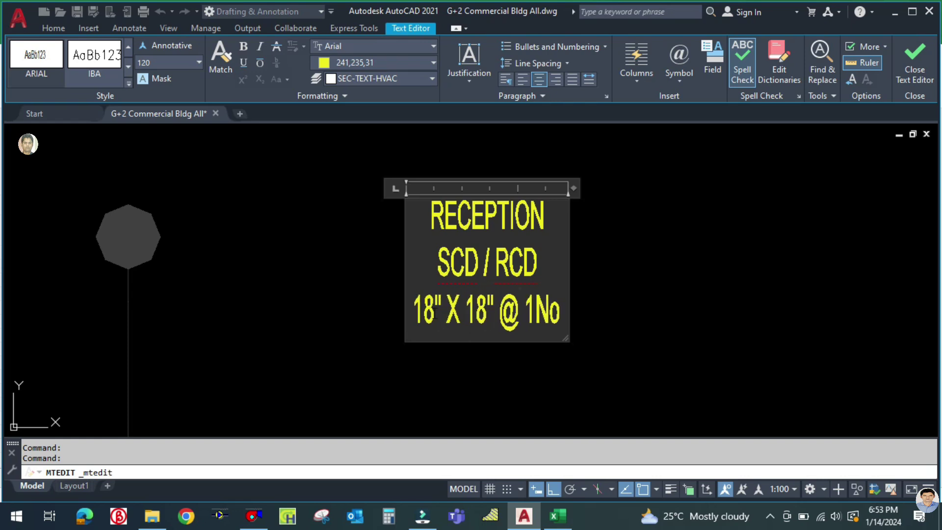
Set the diffuser quantity in the RECEPTION label to 2No,s and finish editing the text.
click(627, 311)
double_click(536, 310)
key(BackSpace)
text(2No)
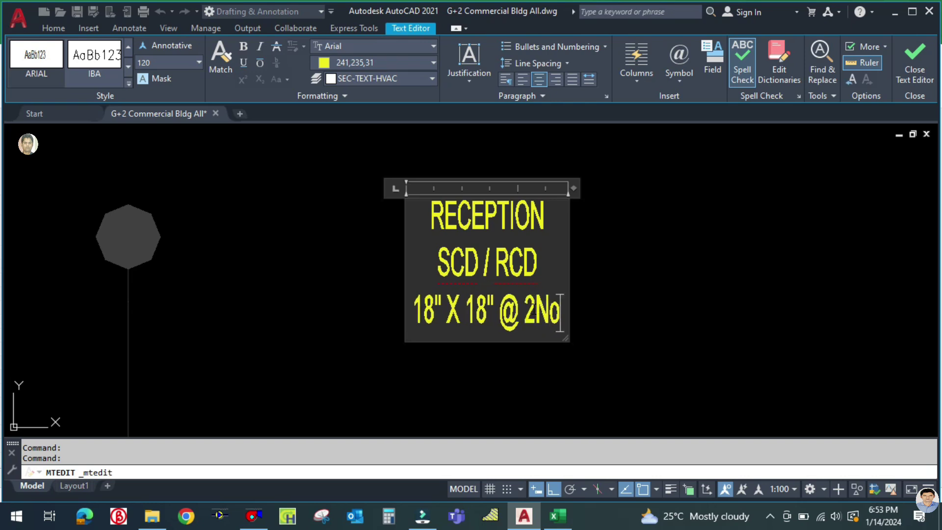
text(S)
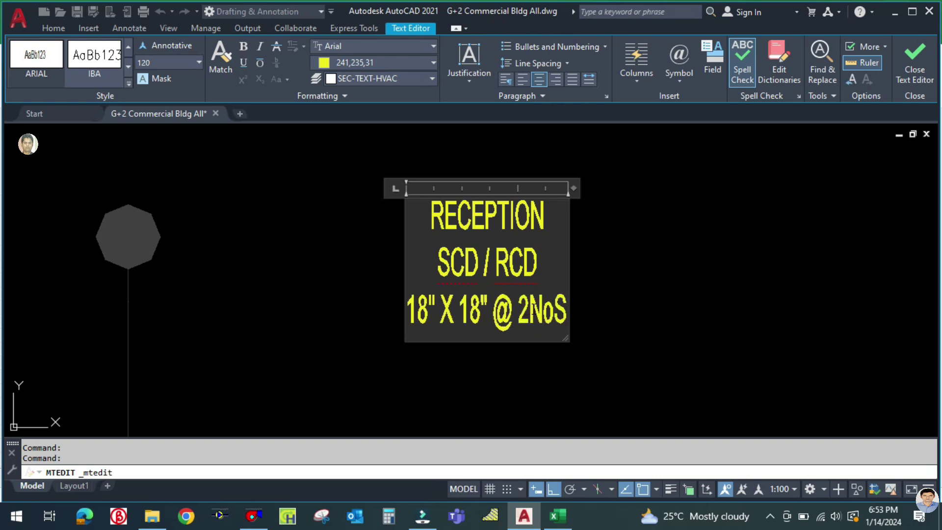
key(BackSpace)
text(,s)
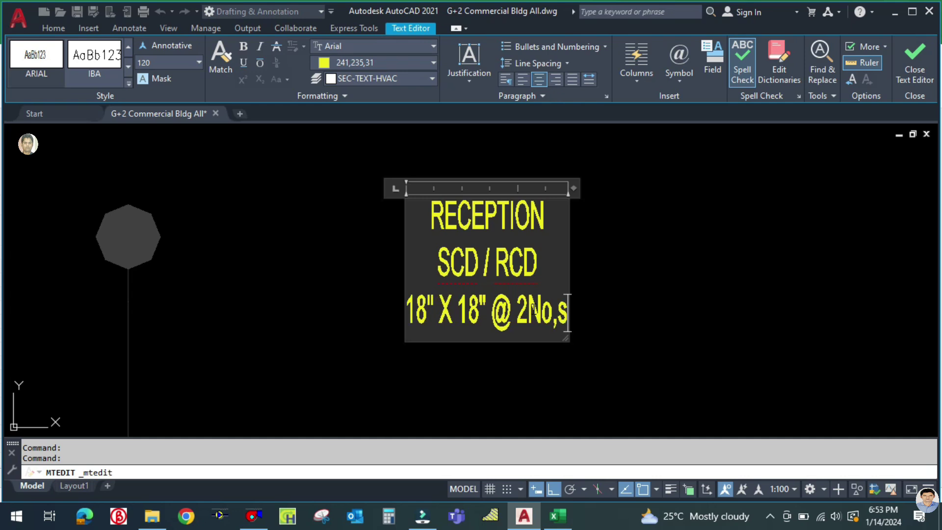
click(714, 294)
Copy the HR OFFICE label and its leader horizontally to the outer wall of the meeting room, just past the reception entrance.
scroll(600, 324, down, 10)
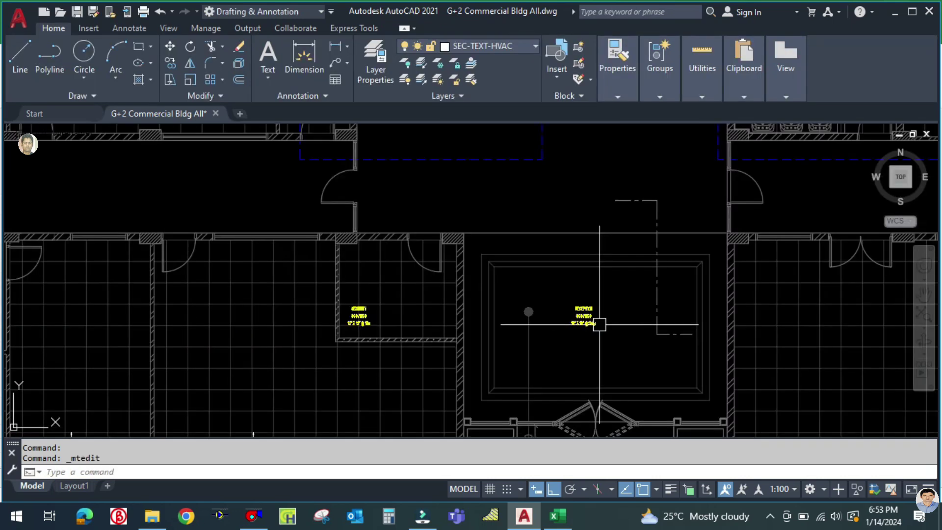
middle_drag(624, 340, 355, 308)
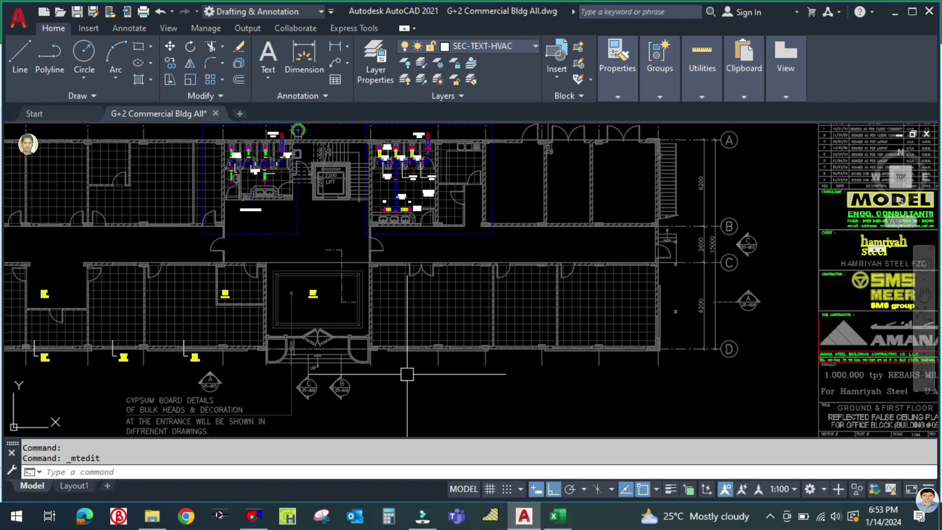
scroll(422, 295, up, 4)
scroll(409, 311, down, 6)
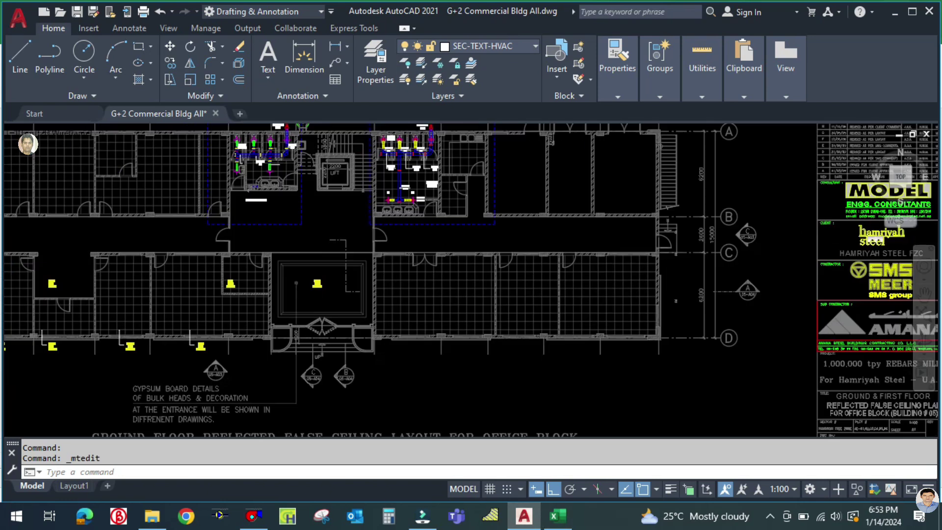
scroll(276, 326, up, 6)
text(C)
key(Return)
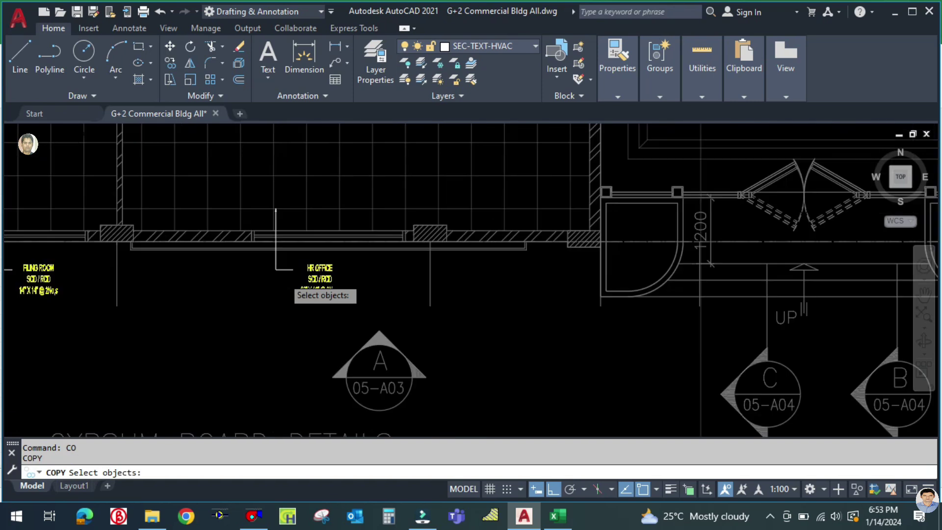
scroll(344, 322, up, 3)
click(337, 317)
click(257, 260)
scroll(223, 322, down, 3)
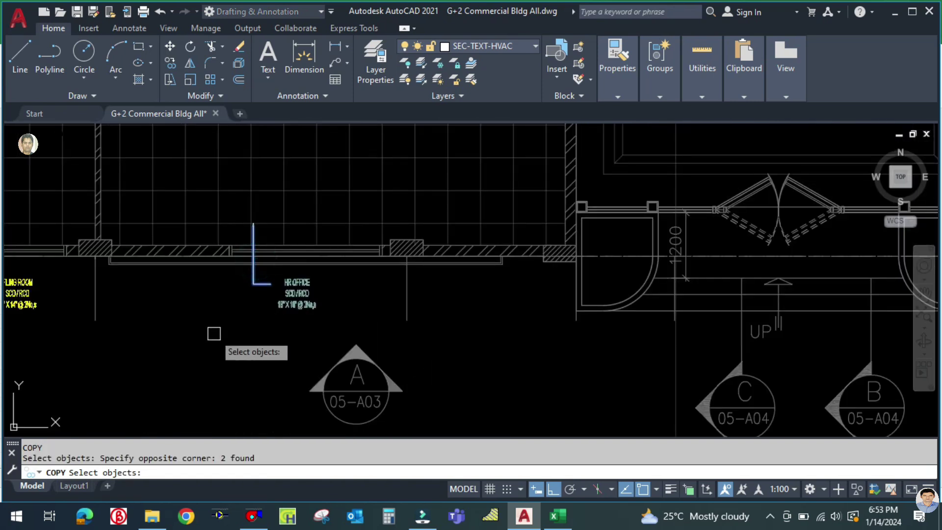
key(Return)
click(212, 331)
scroll(565, 319, down, 3)
scroll(431, 328, up, 5)
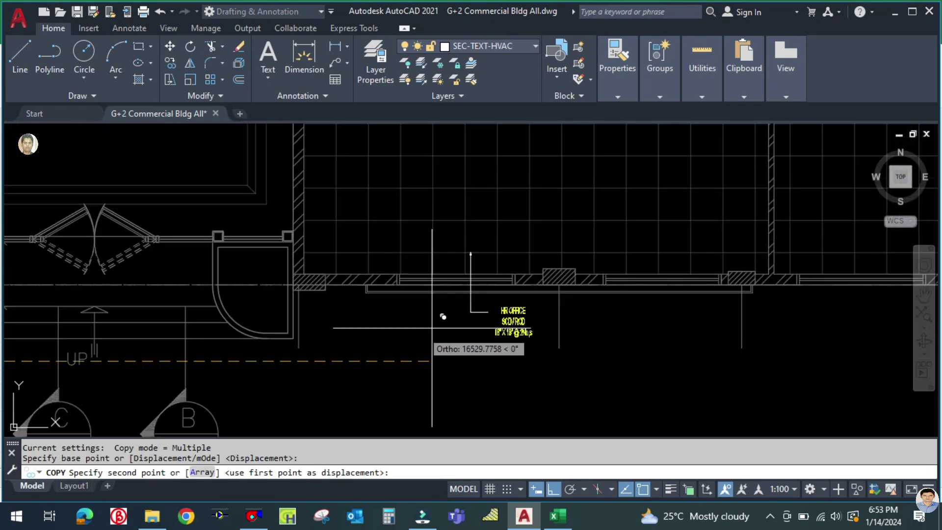
click(381, 332)
key(Escape)
scroll(461, 326, up, 4)
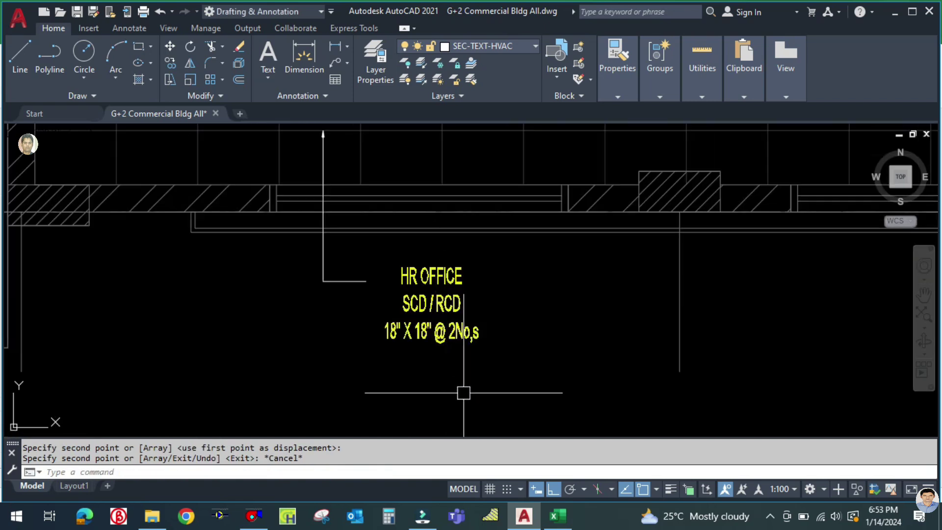
Look up the MEETING ROOM air flow on the LOAD CALCULATION sheet in Excel.
click(558, 516)
click(147, 477)
scroll(147, 358, down, 1)
scroll(148, 344, up, 1)
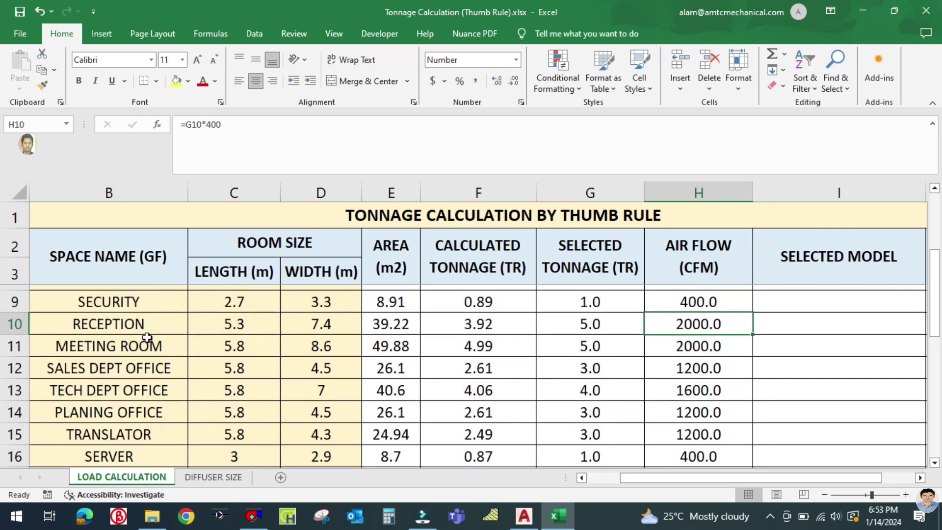
scroll(147, 337, up, 1)
click(135, 409)
click(687, 397)
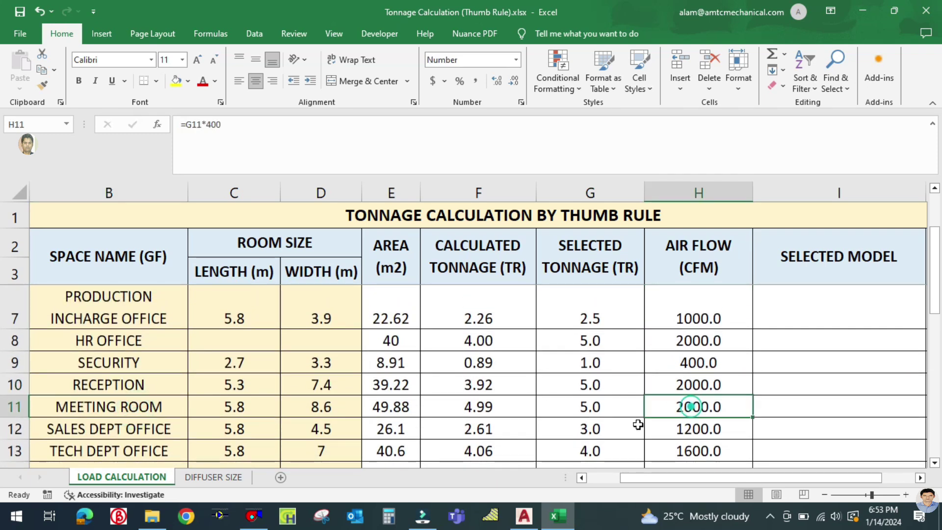
In the AutoCAD drawing, erase the copied HR OFFICE text beside the leader below the meeting room.
click(524, 516)
scroll(519, 406, down, 2)
scroll(492, 357, up, 2)
click(498, 375)
click(430, 273)
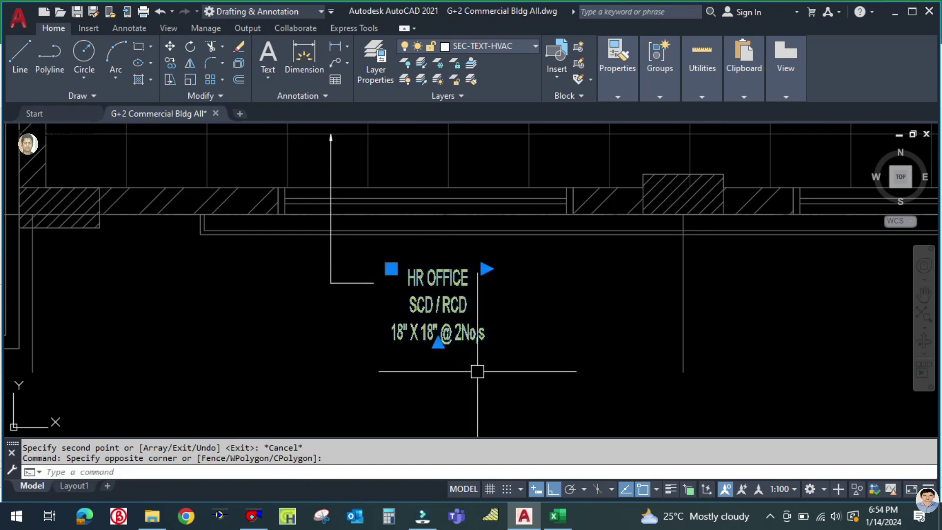
text(E)
key(Return)
Copy the RECEPTION label text with ortho off to the end of the leader below the meeting room.
scroll(496, 374, down, 2)
text(C)
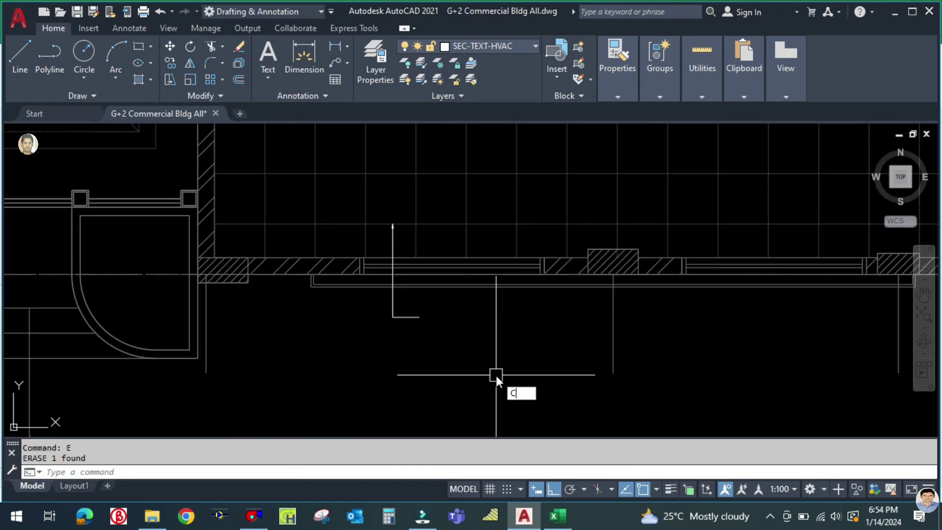
text(O)
key(Return)
scroll(496, 375, down, 2)
scroll(402, 297, down, 2)
scroll(386, 281, up, 4)
click(386, 281)
key(Return)
click(436, 340)
scroll(545, 402, down, 3)
scroll(550, 402, up, 3)
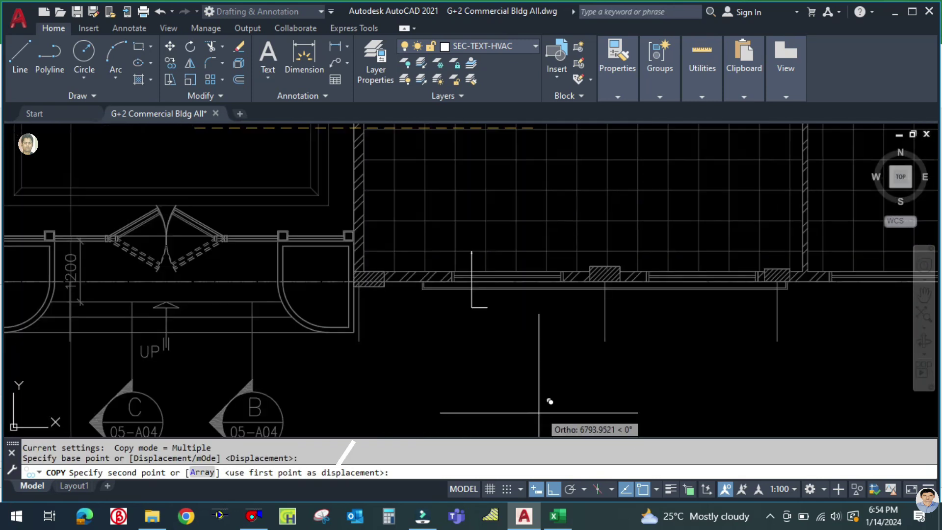
scroll(565, 357, up, 5)
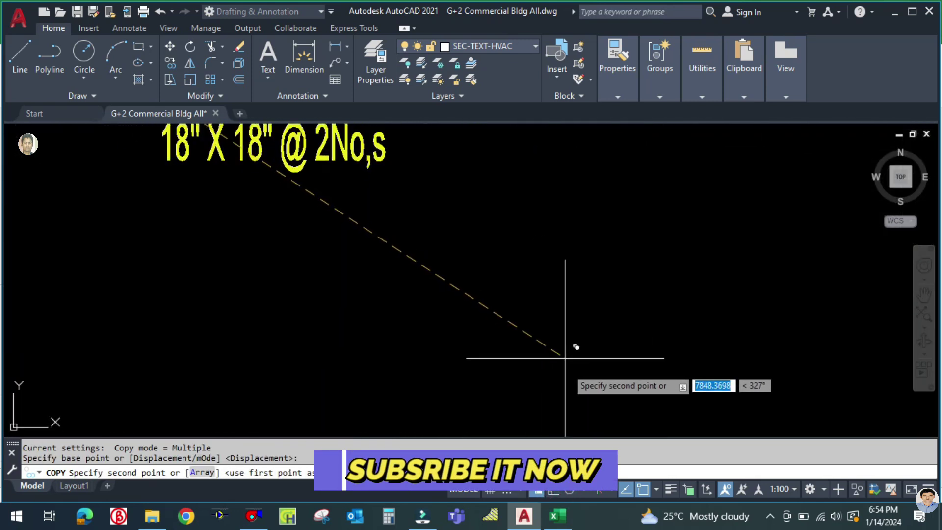
scroll(565, 358, down, 4)
click(622, 382)
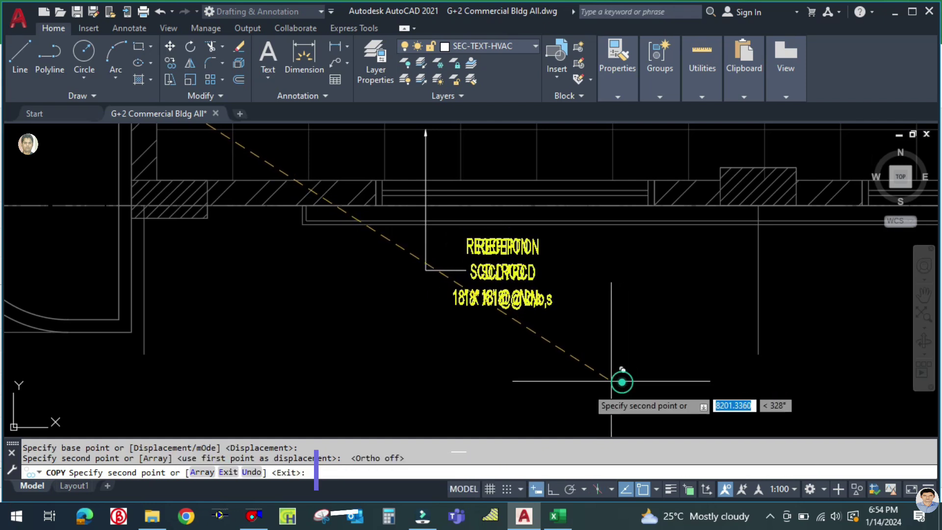
key(Return)
click(554, 490)
key(Escape)
Change the room name in the copied RECEPTION label to MEETING ROOM and finish editing the text.
scroll(523, 352, up, 4)
middle_drag(524, 352, 524, 427)
double_click(496, 249)
drag(589, 241, 420, 242)
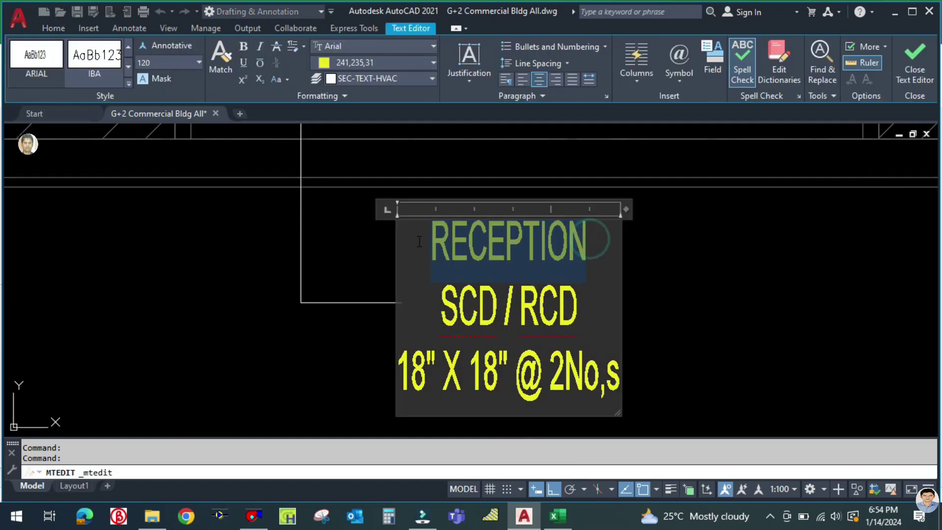
text(MEETING)
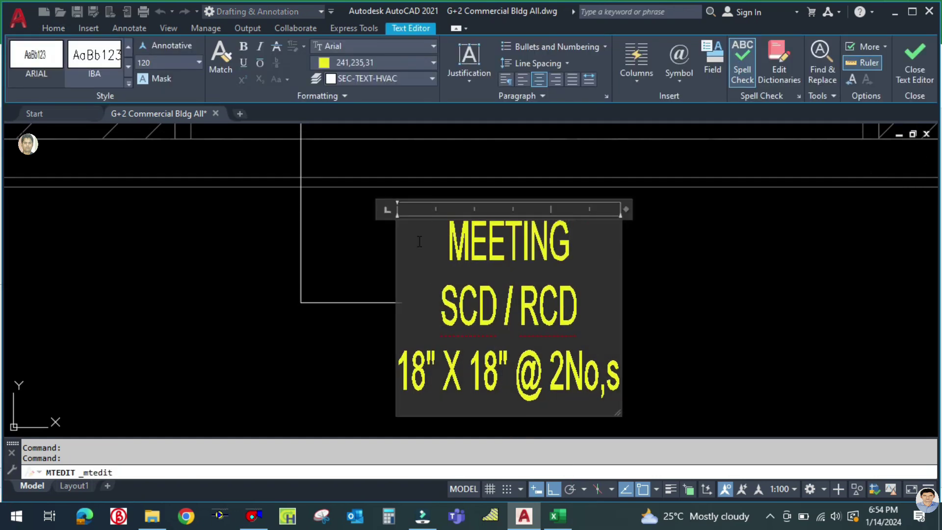
text( ROOM)
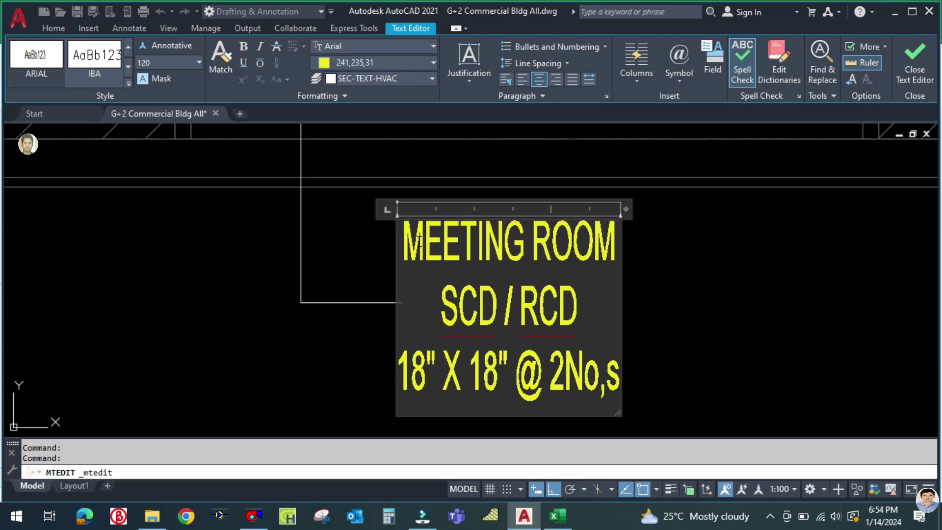
key(Escape)
scroll(384, 332, down, 3)
scroll(490, 406, up, 2)
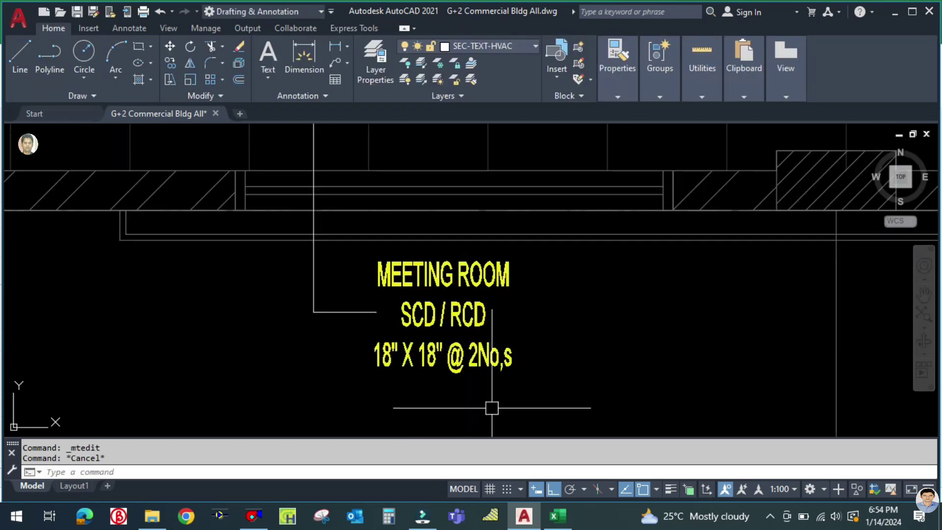
In Excel, enter a total flow of 1200 with 2 diffusers in row 20 of the diffuser sizing table.
click(559, 517)
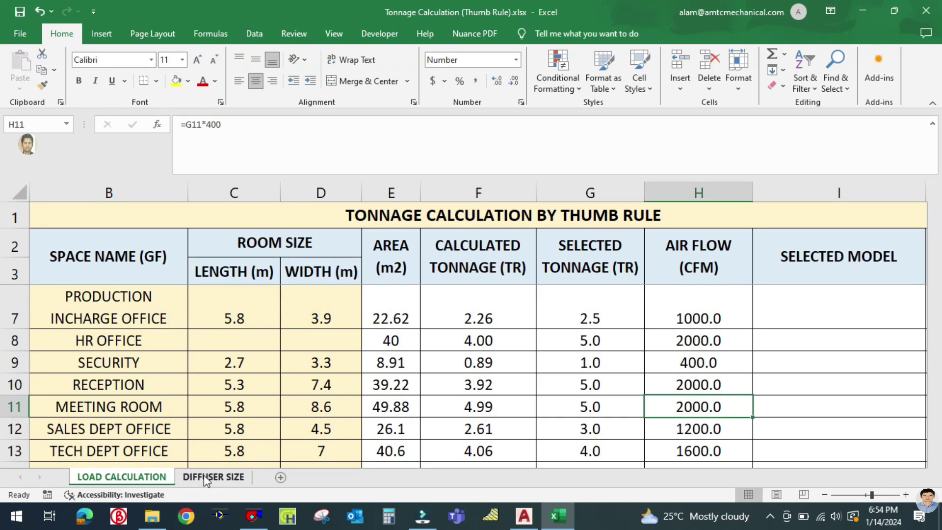
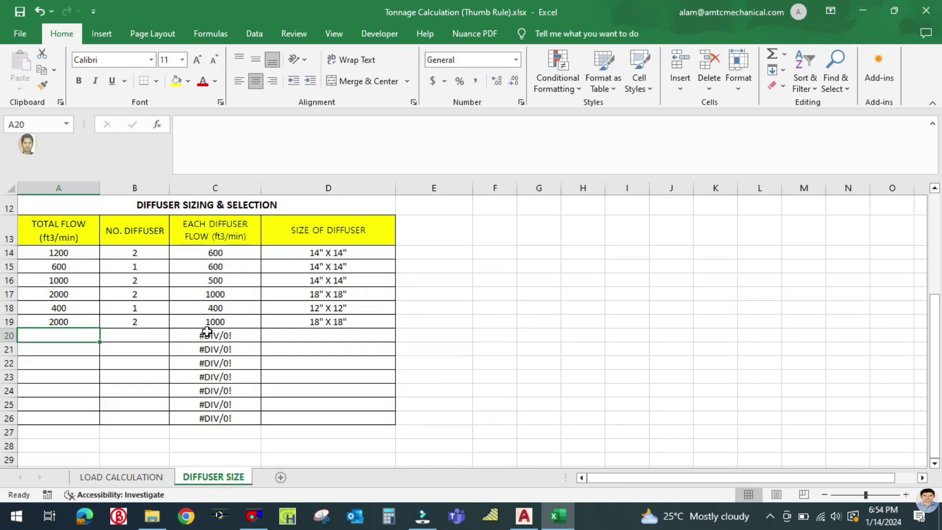
text(1200)
click(63, 366)
click(131, 335)
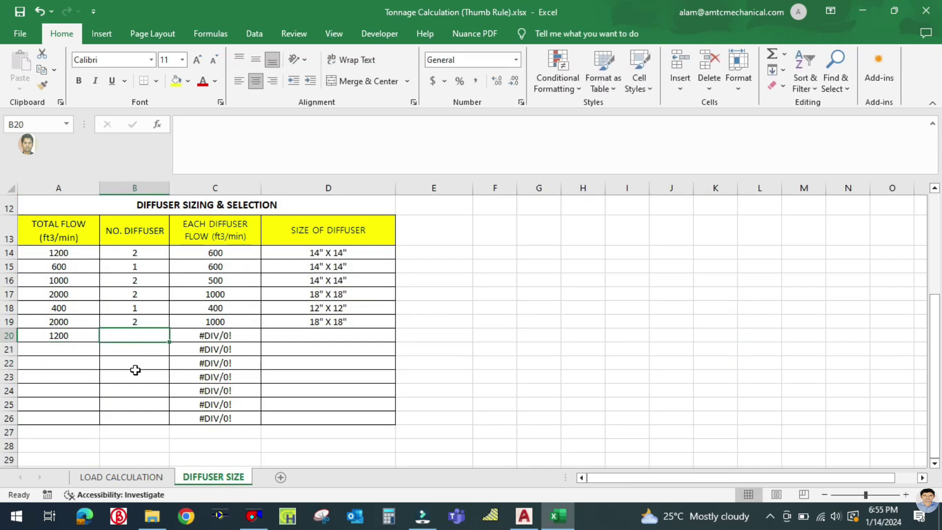
text(2)
click(135, 370)
Copy the 14" X 14" diffuser size from row 15 into row 20 of the diffuser sizing table.
click(309, 336)
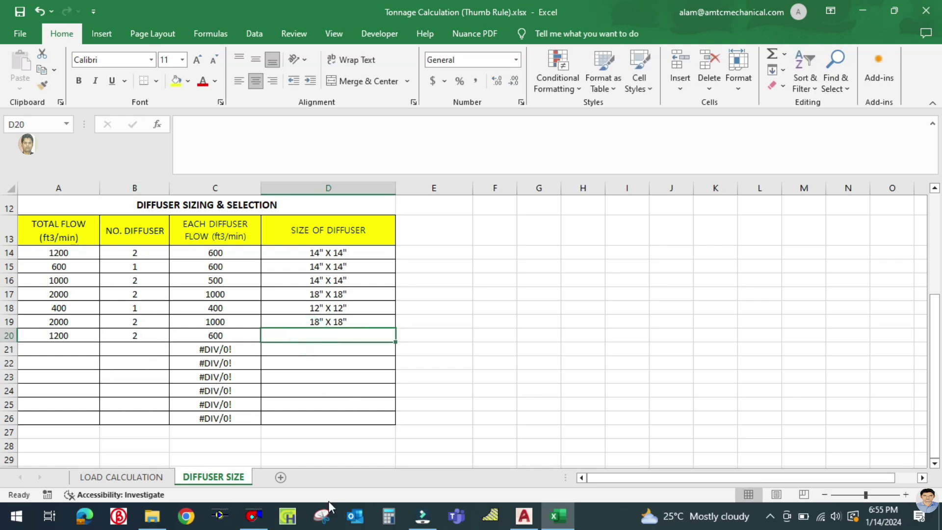
click(253, 516)
click(599, 143)
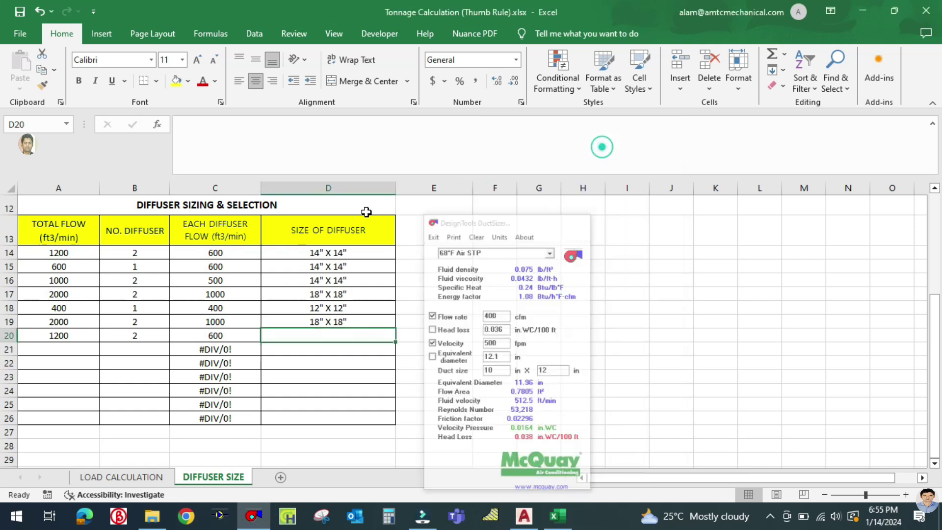
click(226, 266)
click(321, 267)
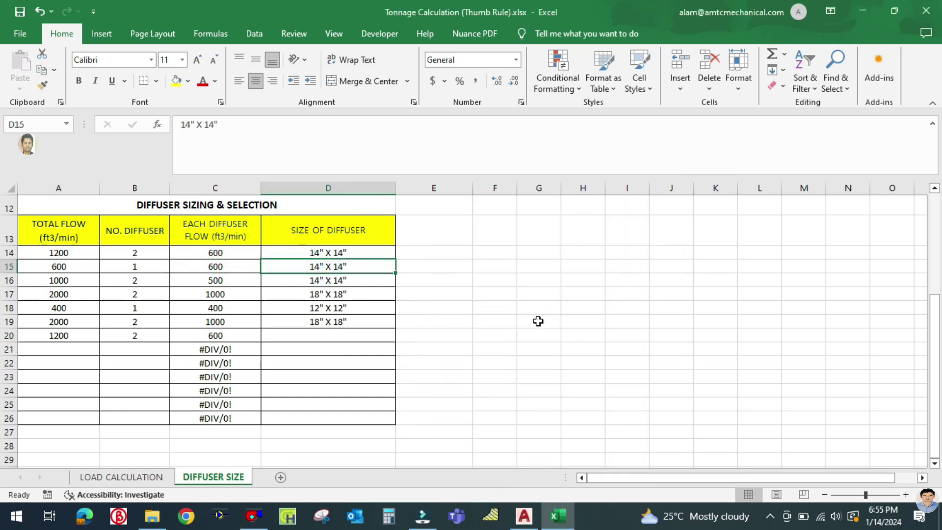
key(ctrl+c)
click(312, 333)
key(Return)
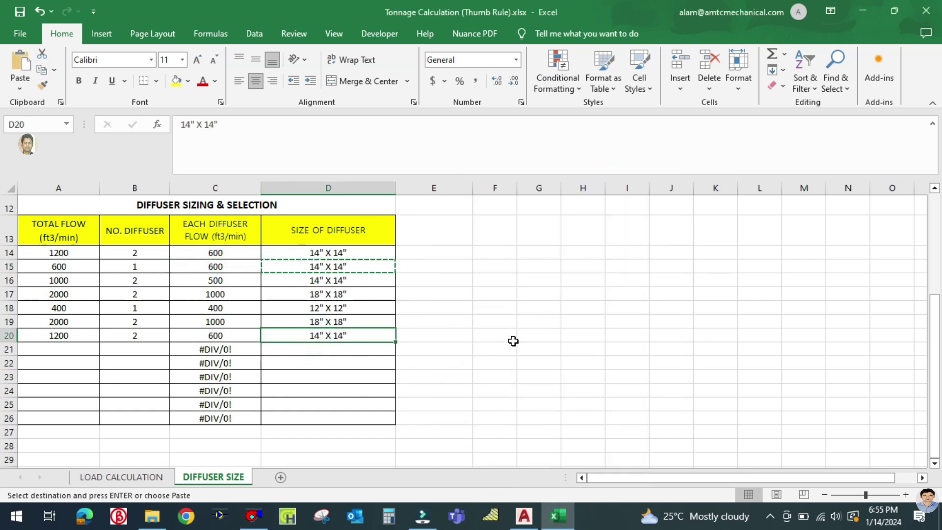
drag(518, 337, 513, 338)
In the AutoCAD drawing, replace the room name with T in the MEETING ROOM label copied below the sales department and close the text.
click(66, 350)
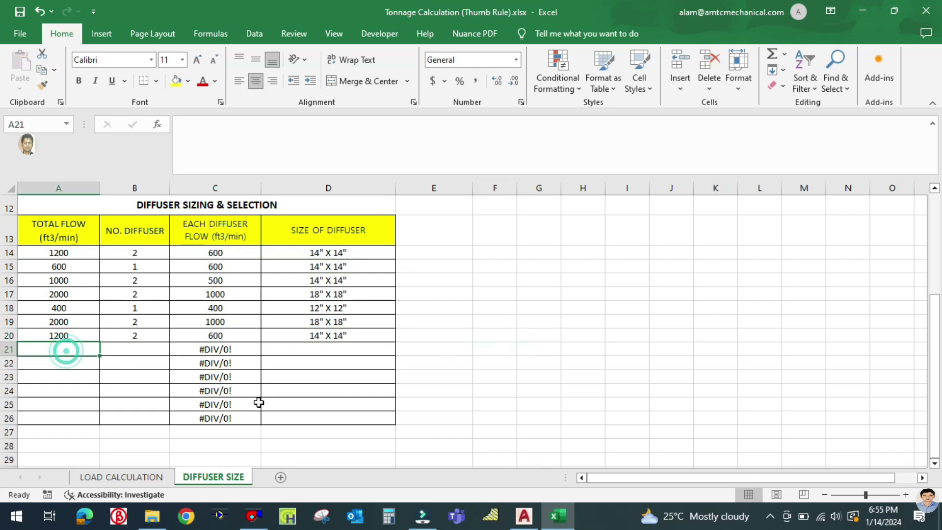
click(140, 478)
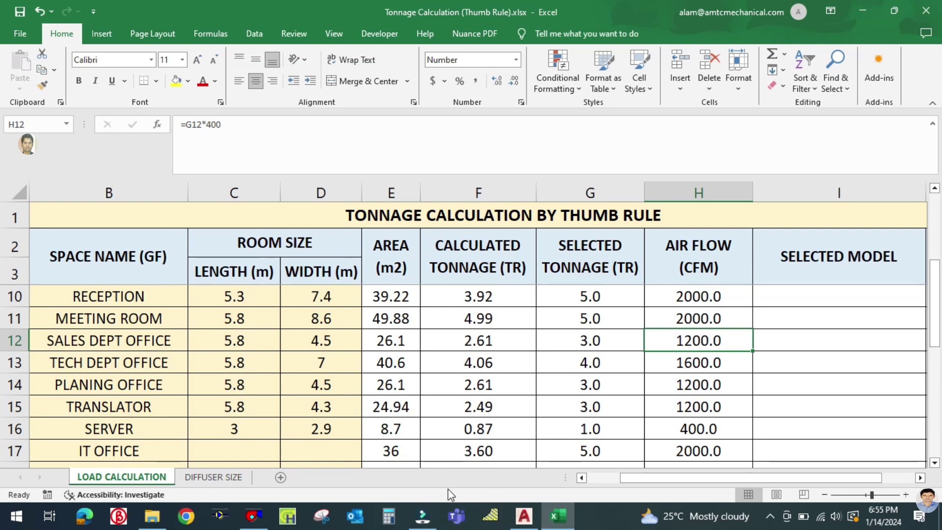
click(524, 515)
scroll(460, 368, down, 3)
scroll(505, 341, up, 3)
scroll(505, 342, down, 5)
scroll(520, 339, up, 2)
scroll(488, 337, down, 5)
scroll(464, 350, up, 6)
double_click(418, 344)
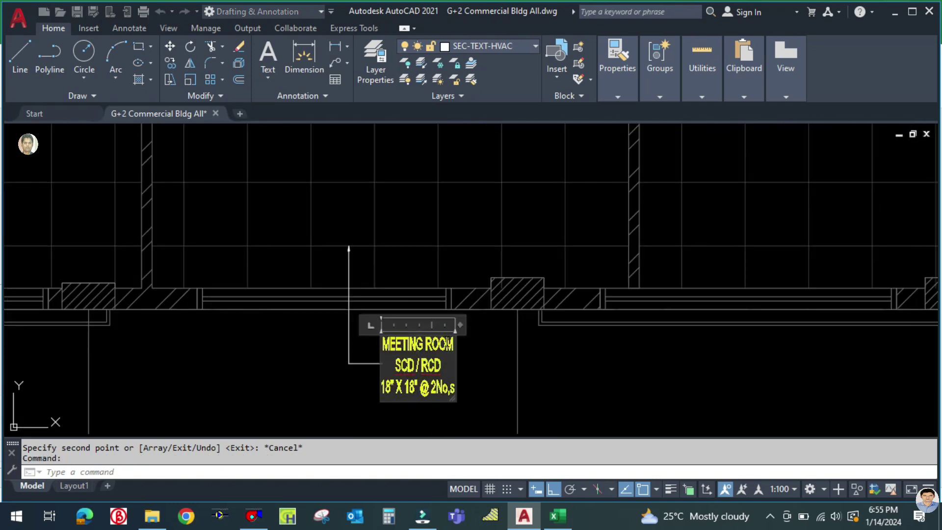
click(452, 342)
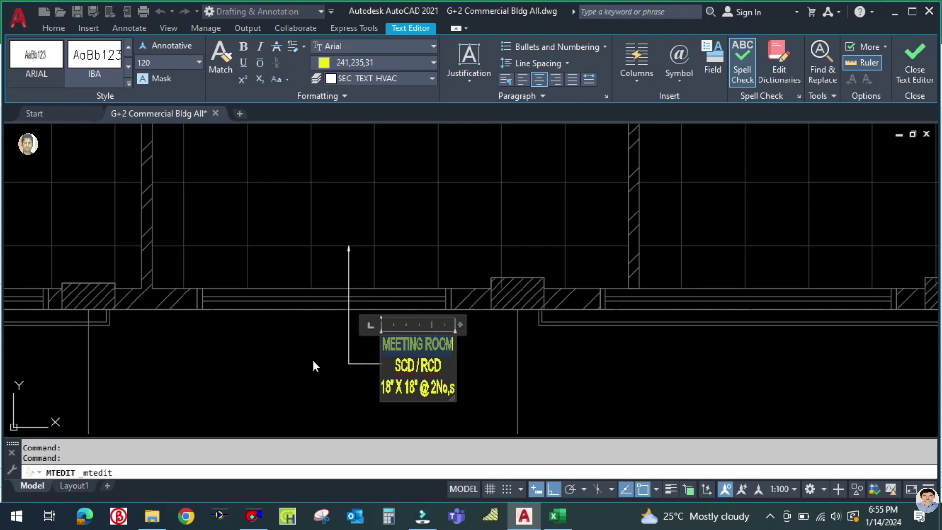
text(T)
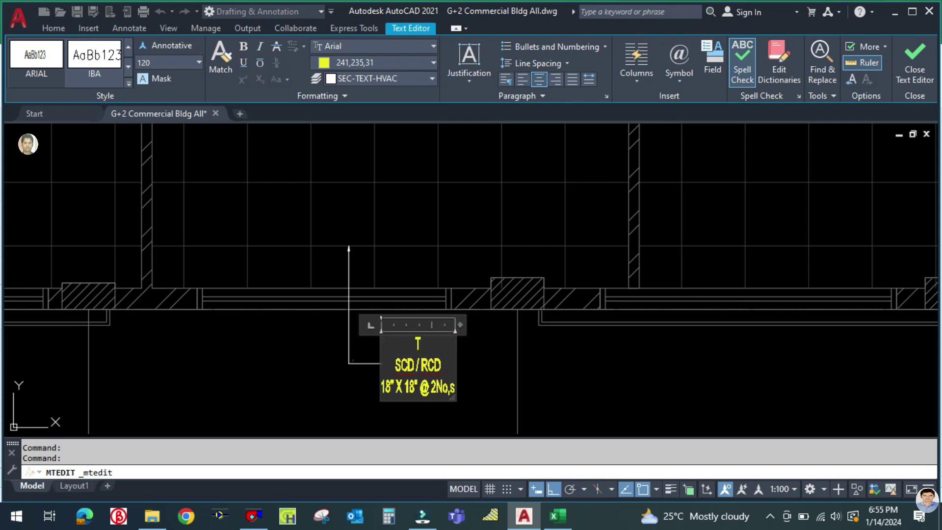
click(313, 361)
Replace the T in the label below the sales department with SAALES DEPT on its own line above SCD / RCD.
scroll(313, 360, down, 6)
scroll(510, 355, up, 6)
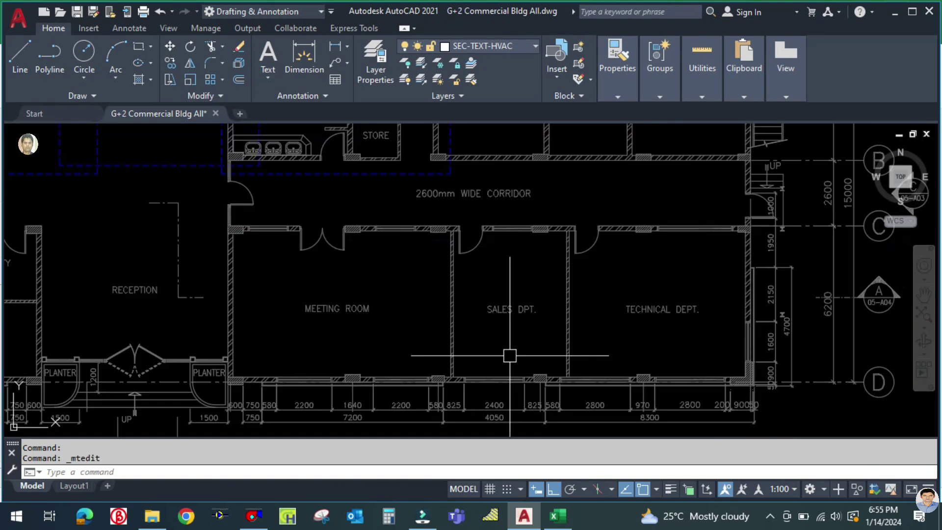
scroll(715, 327, down, 5)
scroll(353, 323, up, 4)
scroll(353, 323, up, 6)
double_click(451, 267)
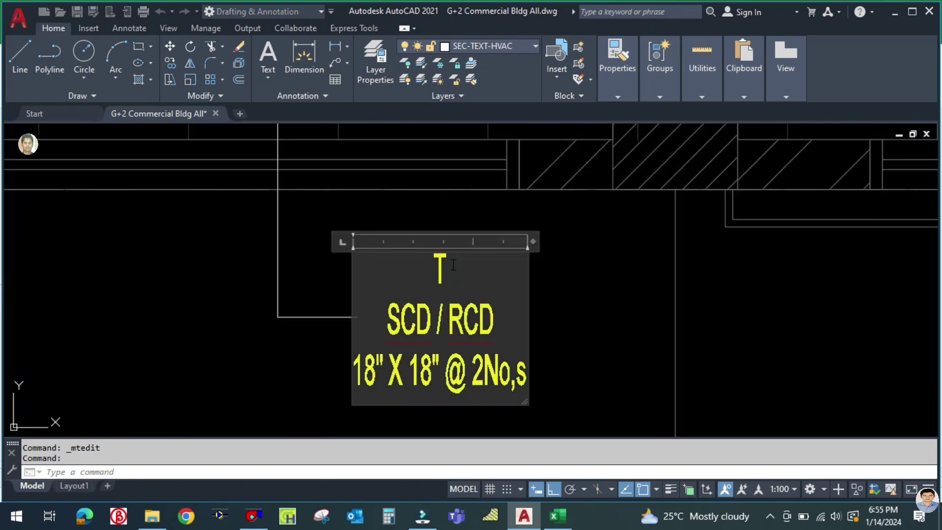
key(Delete)
key(Delete)
text(SAALES DE)
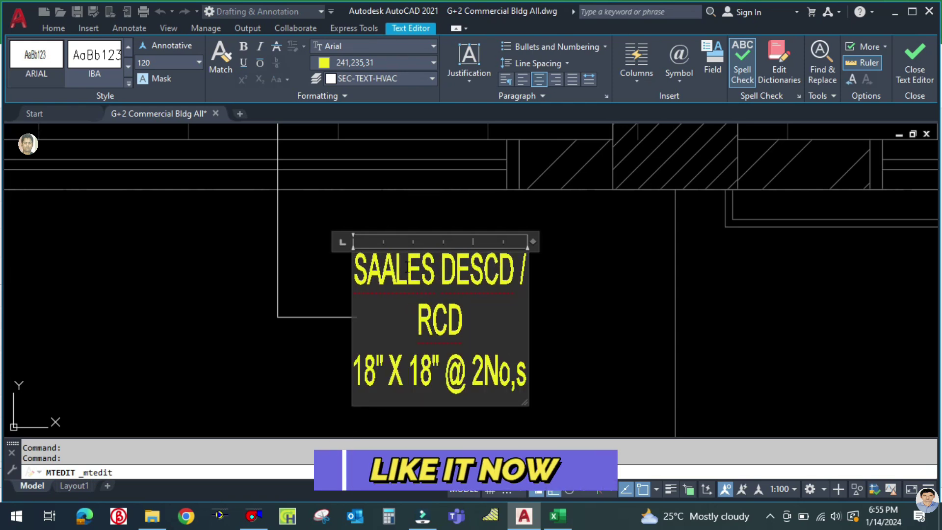
text(PT)
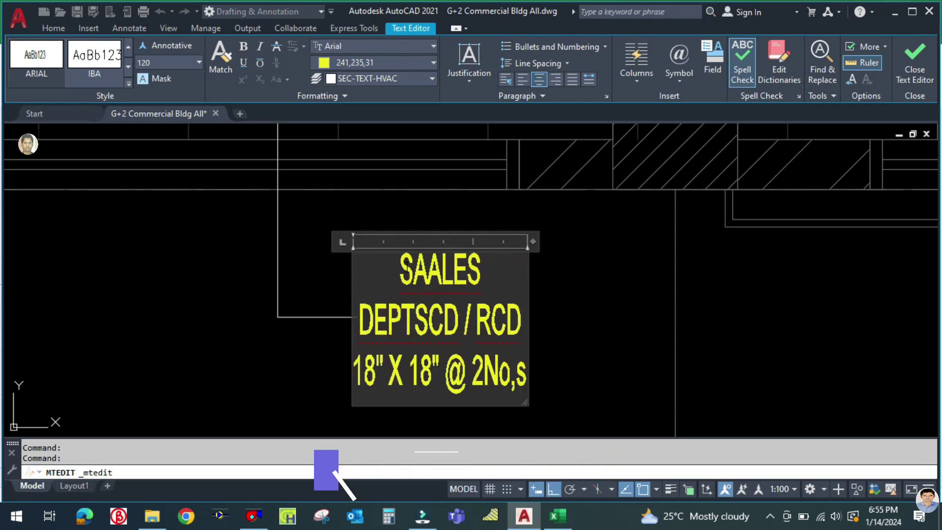
key(Return)
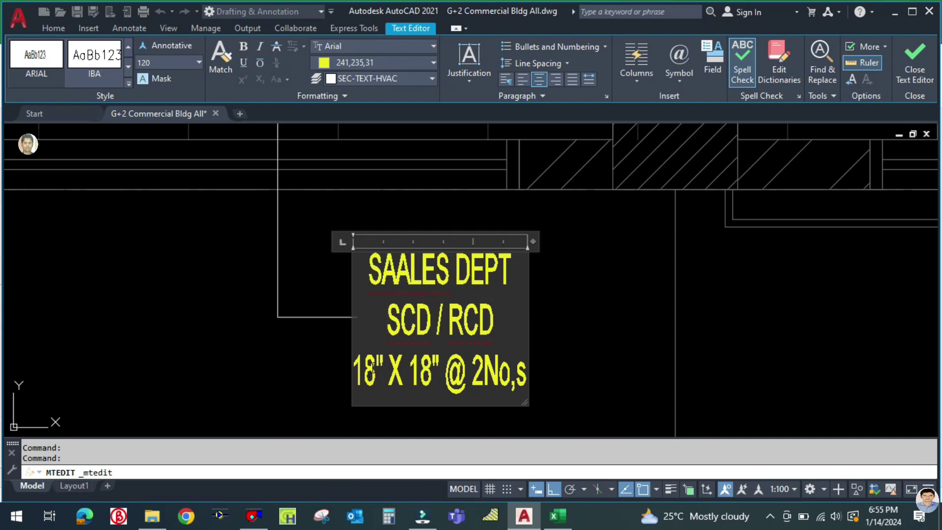
Change the diffuser size in the SAALES DEPT label to 14" X 14" and finish editing the text.
key(BackSpace)
text(4)
key(Right)
key(Right)
key(Right)
key(Right)
key(Right)
key(Right)
key(BackSpace)
text(4)
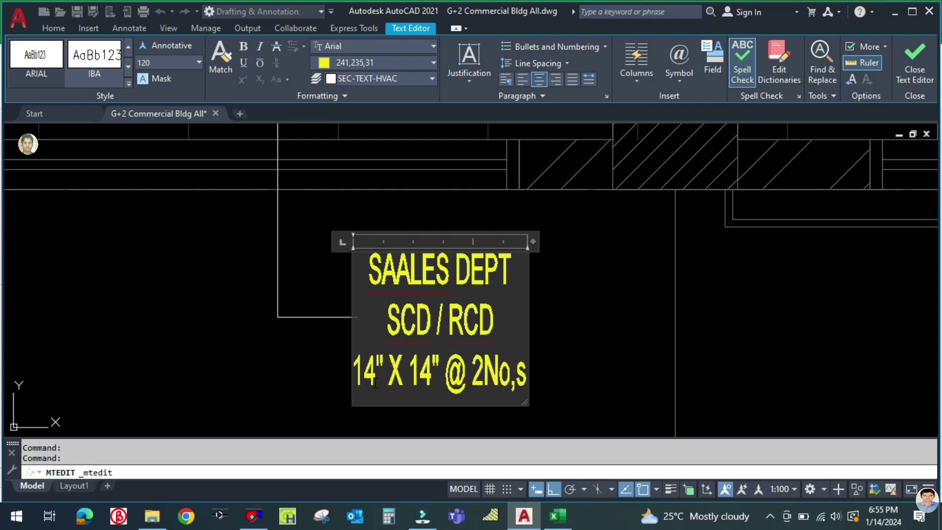
key(Escape)
Change the room name in the MEETING ROOM label copied below the technical department to TECH DEPT and close the text.
scroll(559, 374, down, 3)
scroll(659, 375, up, 2)
middle_drag(659, 375, 563, 396)
scroll(655, 349, up, 2)
click(626, 324)
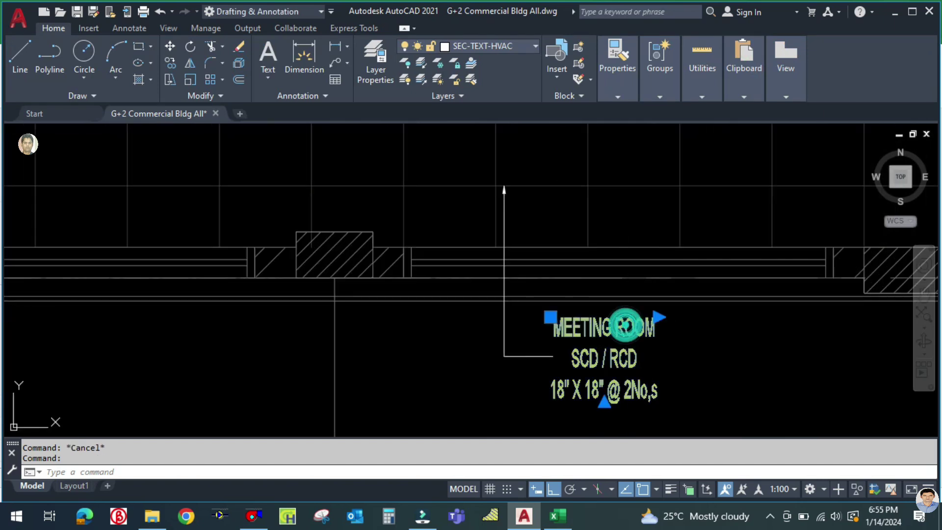
double_click(626, 324)
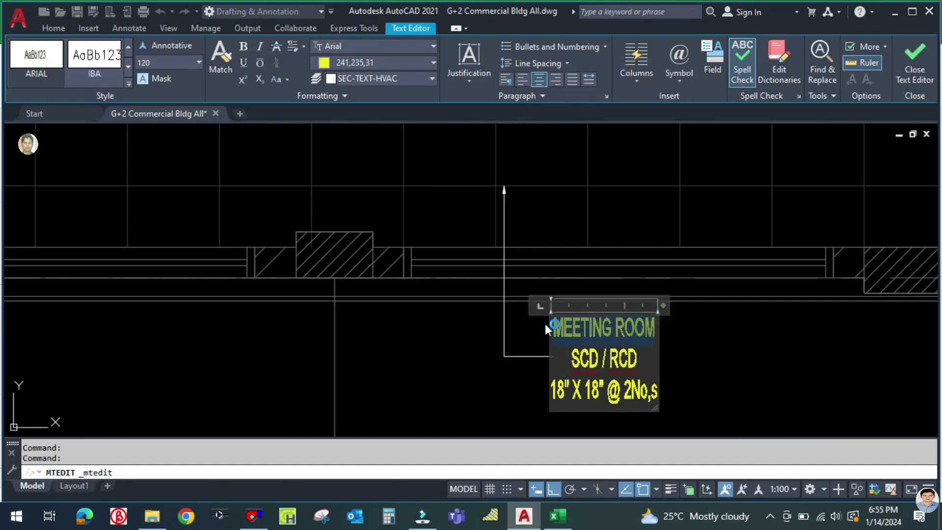
text(TECH DEPT)
click(730, 372)
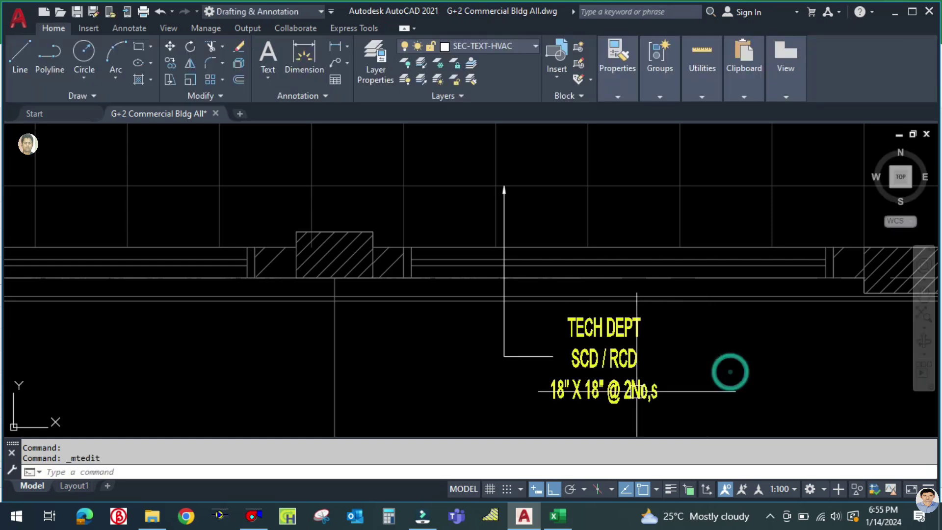
In Excel, look up the TECH DEPT OFFICE air flow and enter 1600 total flow with 2 diffusers in row 21 of the diffuser sizing table.
click(558, 516)
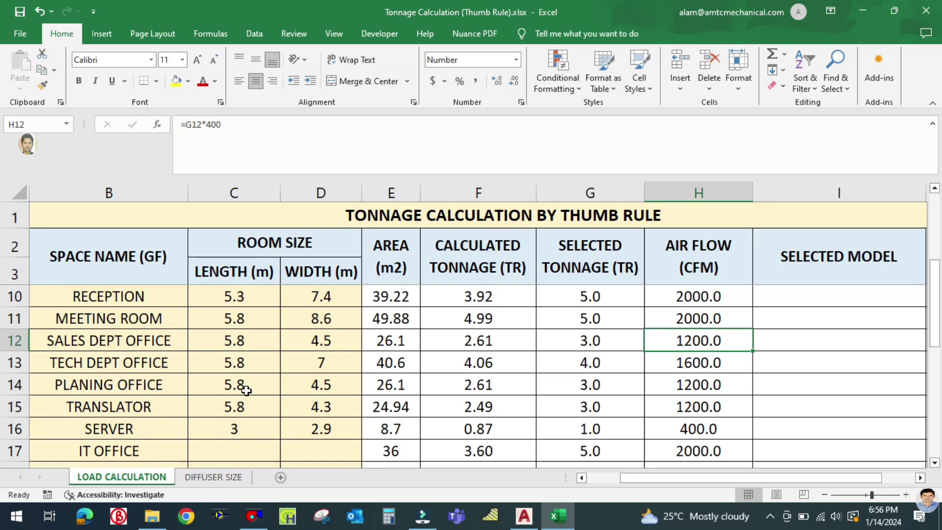
click(113, 362)
click(724, 364)
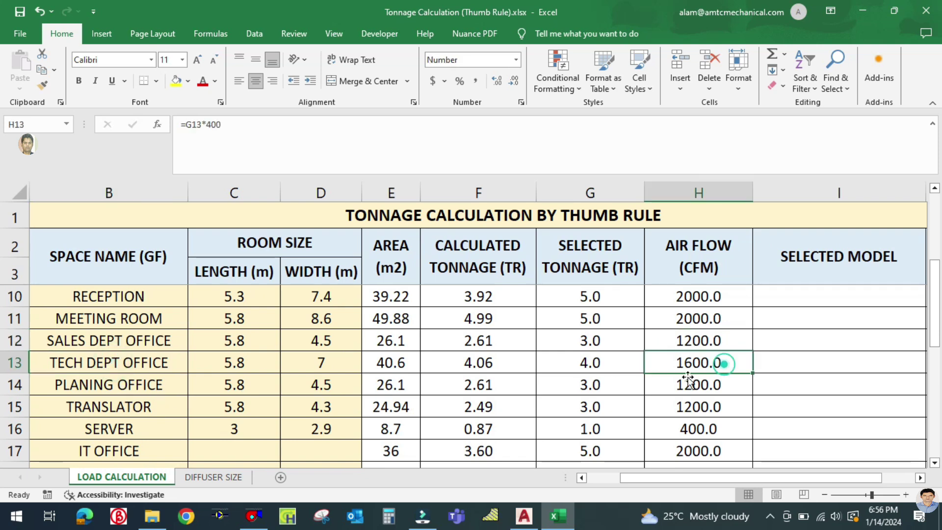
click(213, 477)
text(1600)
click(132, 349)
text(2)
click(130, 391)
Size the duct for 800 cfm in DuctSizer with a 16 in side, and enter 16" X 16" as the diffuser size in row 21 in Excel.
click(300, 348)
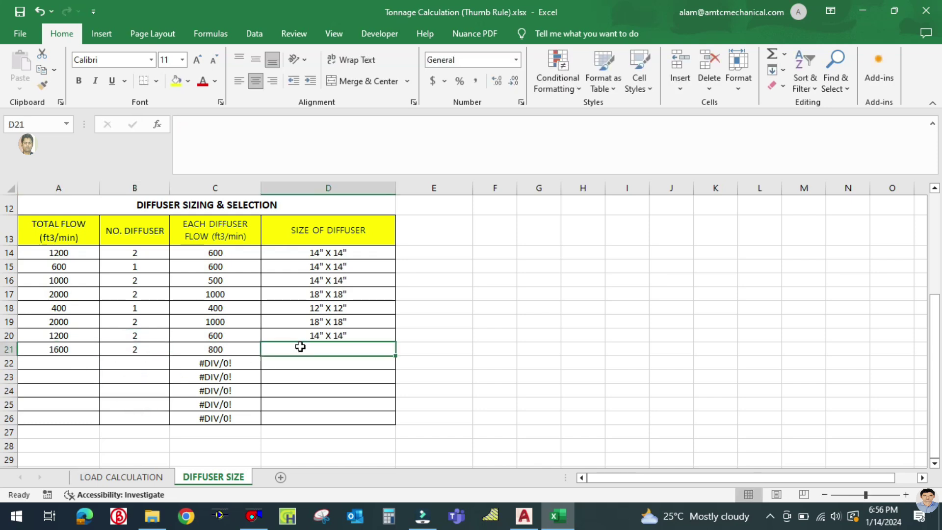
click(262, 523)
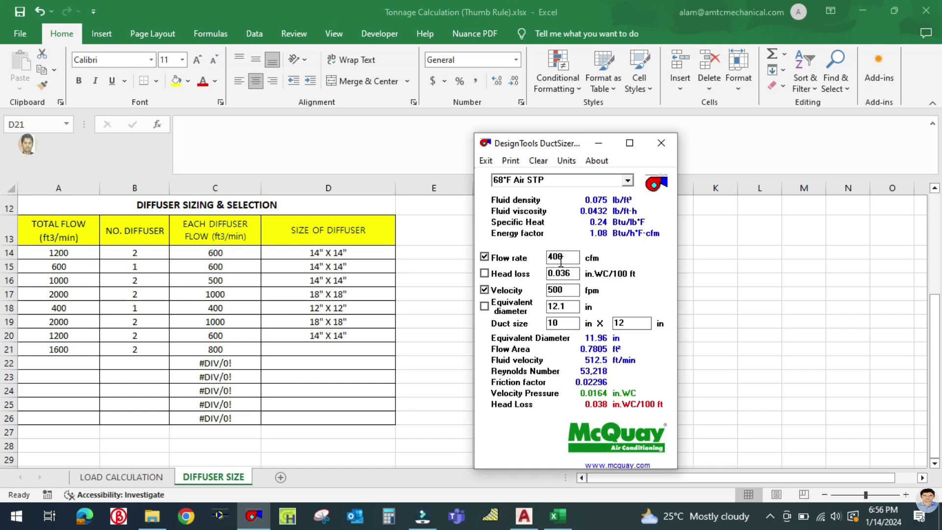
text(8)
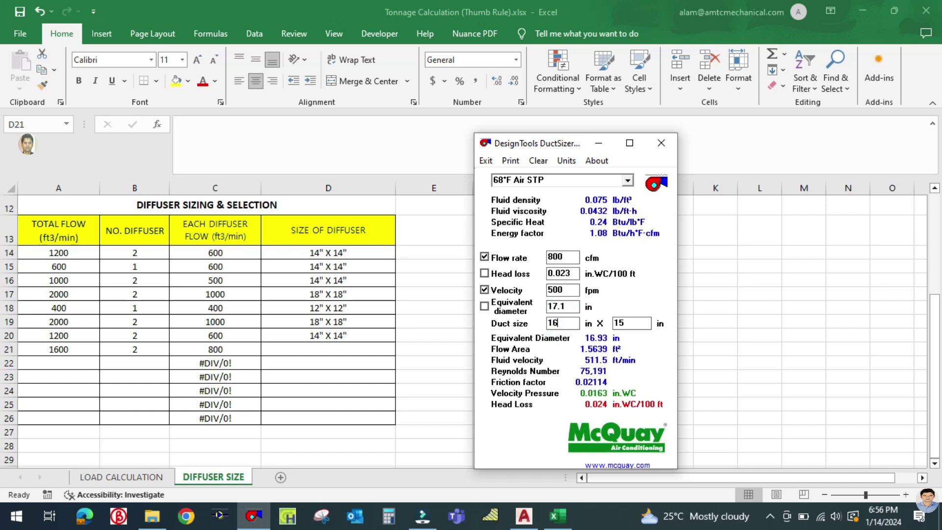
click(602, 142)
text(16" X 16)
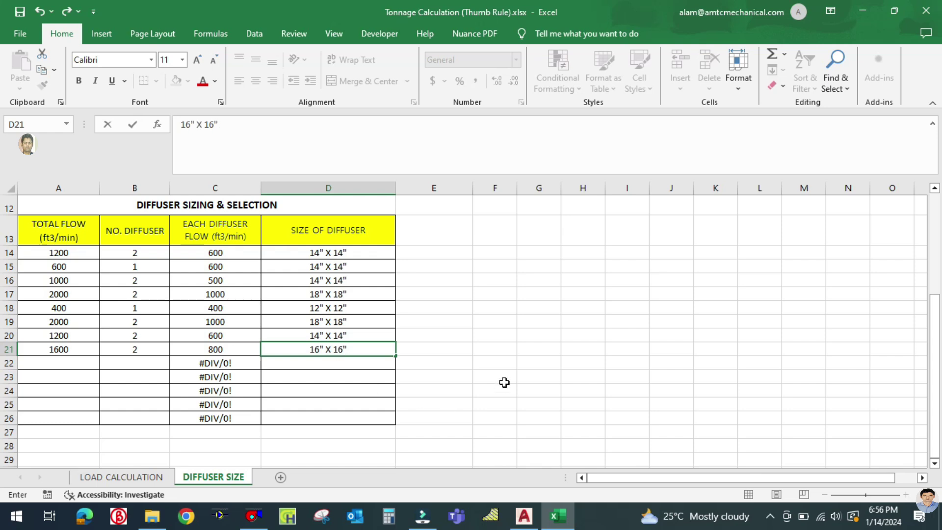
click(506, 373)
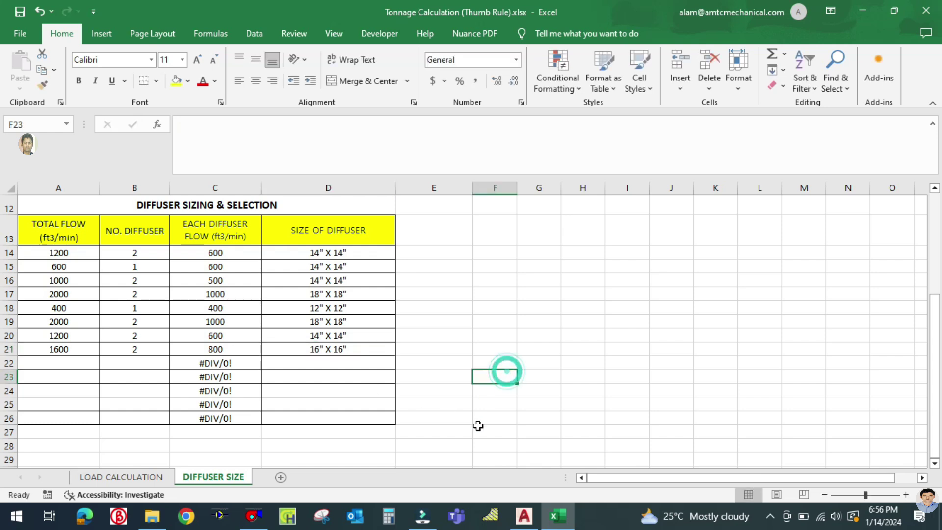
In the AutoCAD drawing, change the diffuser size in the TECH DEPT label to 16" X 16" and finish editing.
click(524, 515)
scroll(560, 393, down, 3)
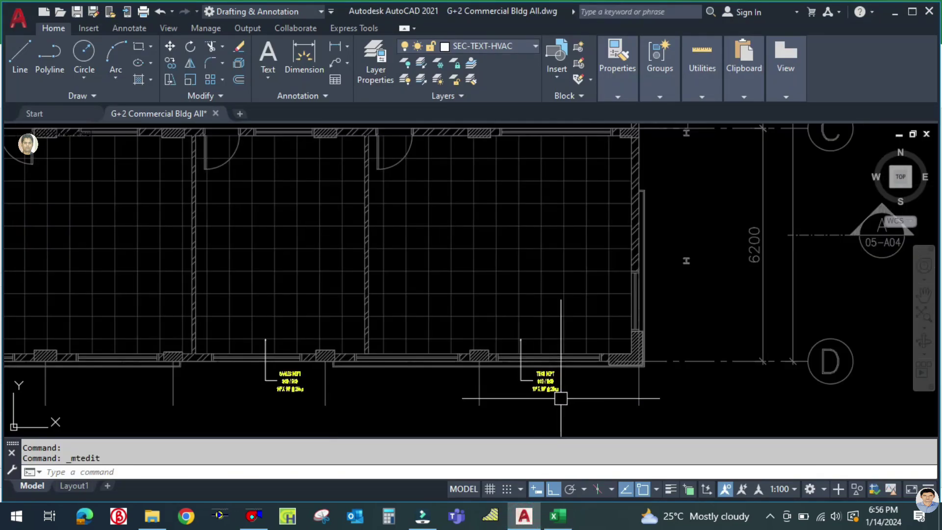
scroll(522, 372, up, 3)
double_click(437, 341)
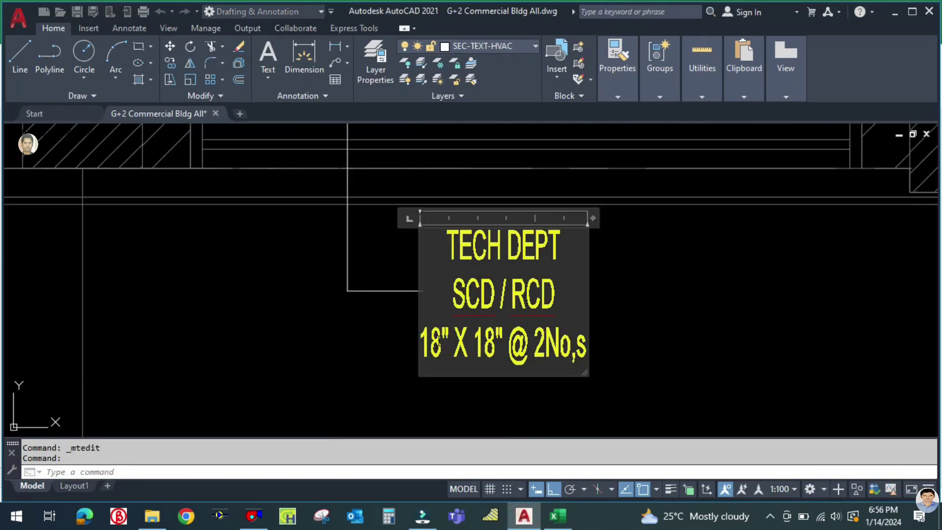
key(BackSpace)
text(6)
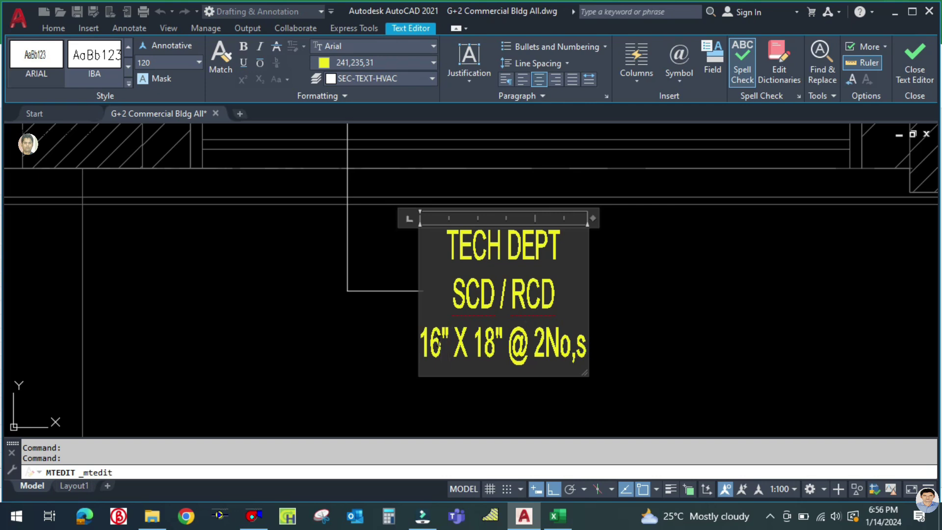
key(BackSpace)
text(6)
key(Escape)
Review the diffuser labels and the remaining unlabelled rooms across the ground floor reflected false ceiling layout.
scroll(514, 342, down, 5)
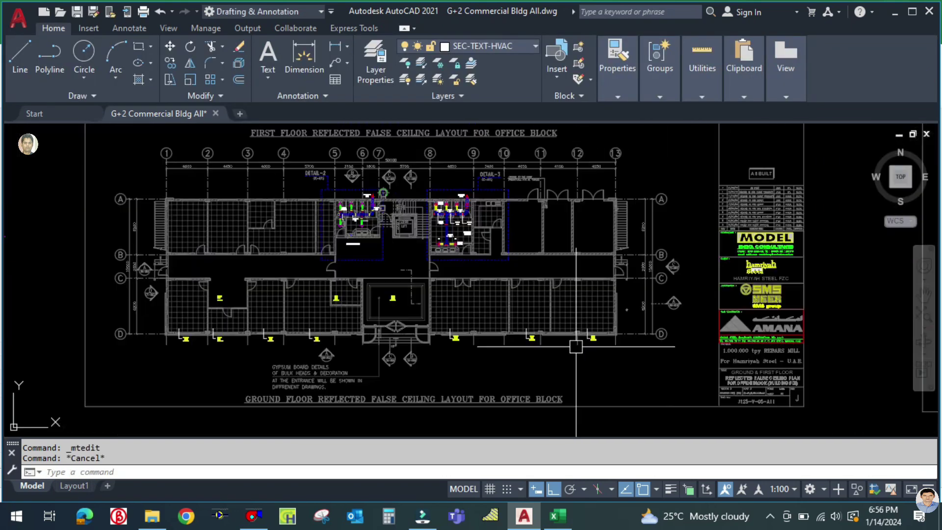
scroll(514, 342, up, 3)
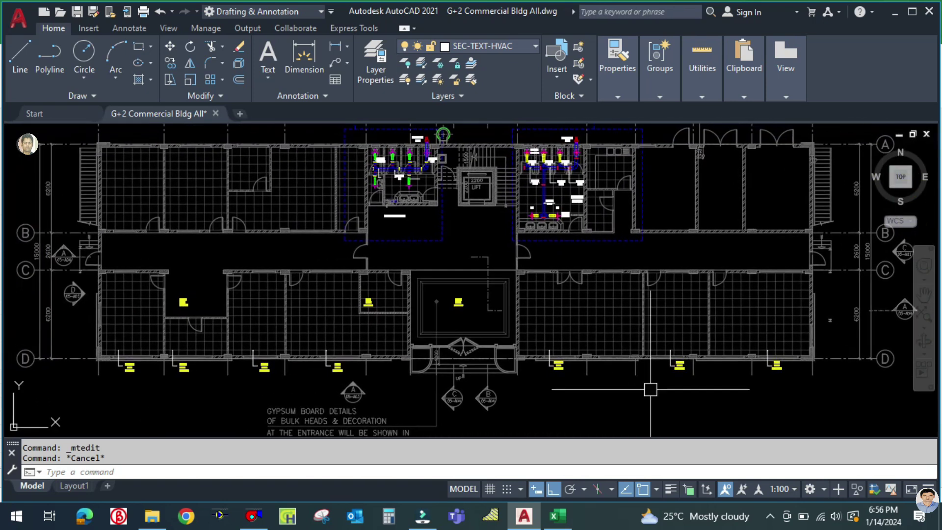
middle_drag(203, 263, 239, 292)
scroll(231, 290, down, 2)
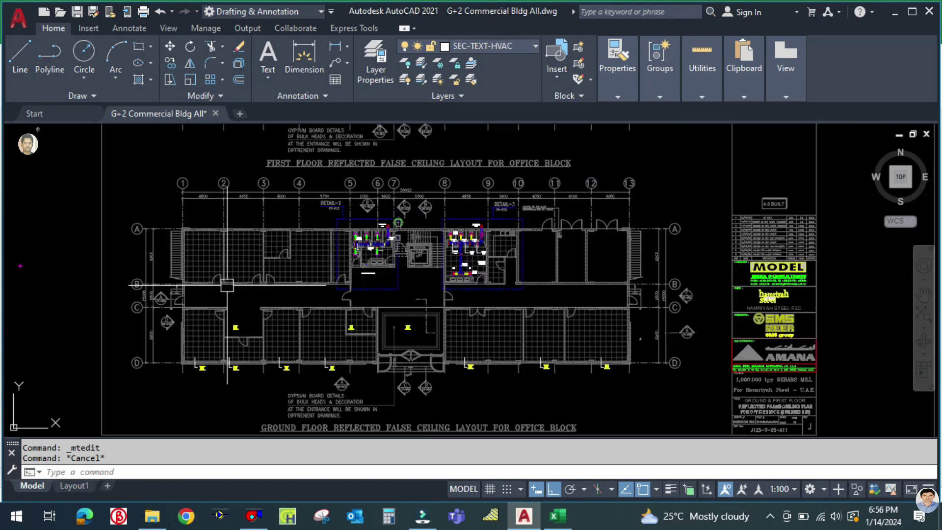
scroll(366, 318, up, 2)
scroll(402, 319, down, 2)
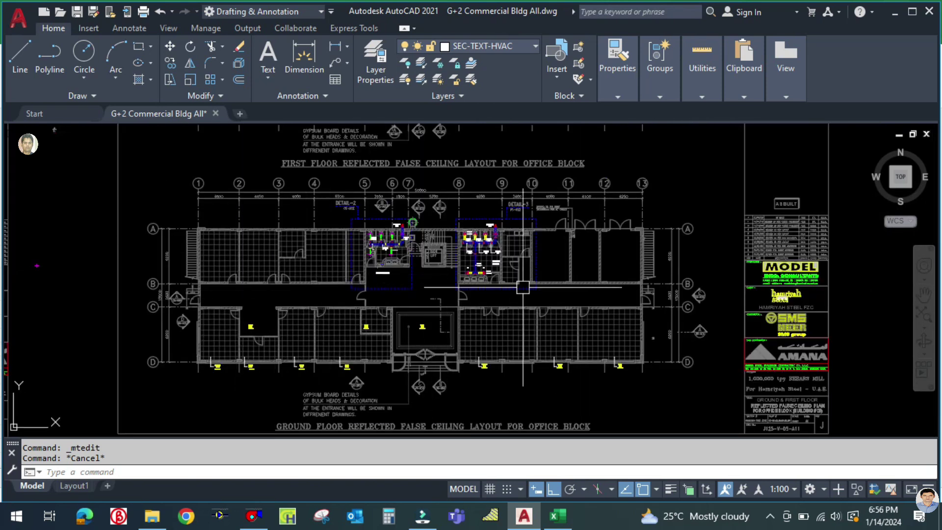
scroll(236, 260, up, 2)
scroll(256, 265, down, 2)
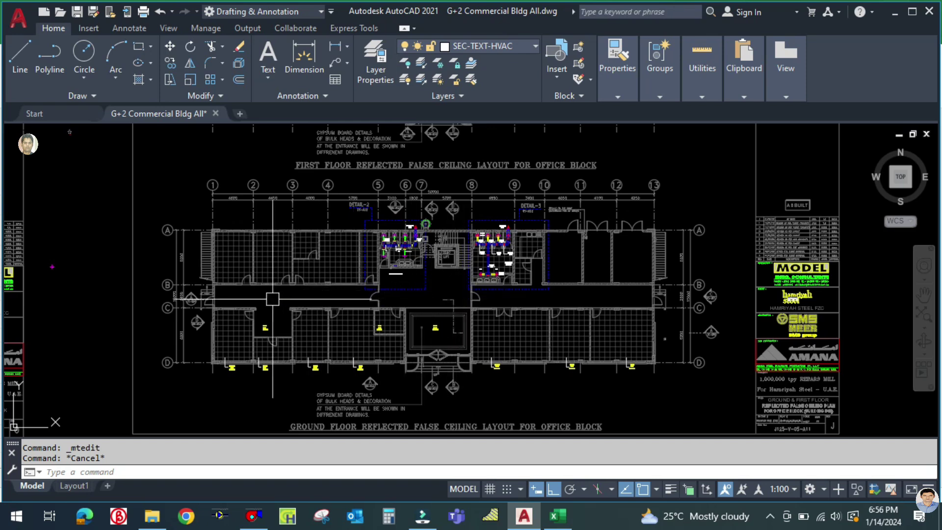
scroll(248, 349, up, 2)
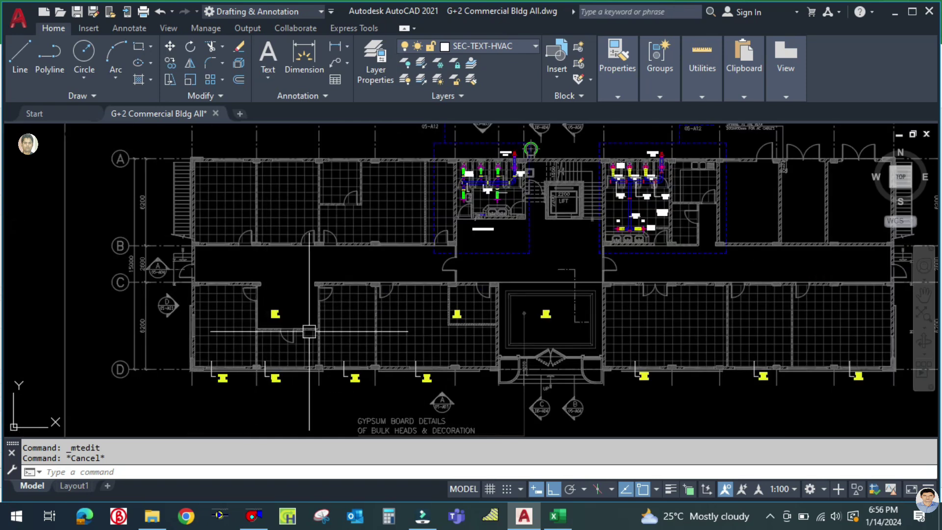
scroll(324, 326, down, 2)
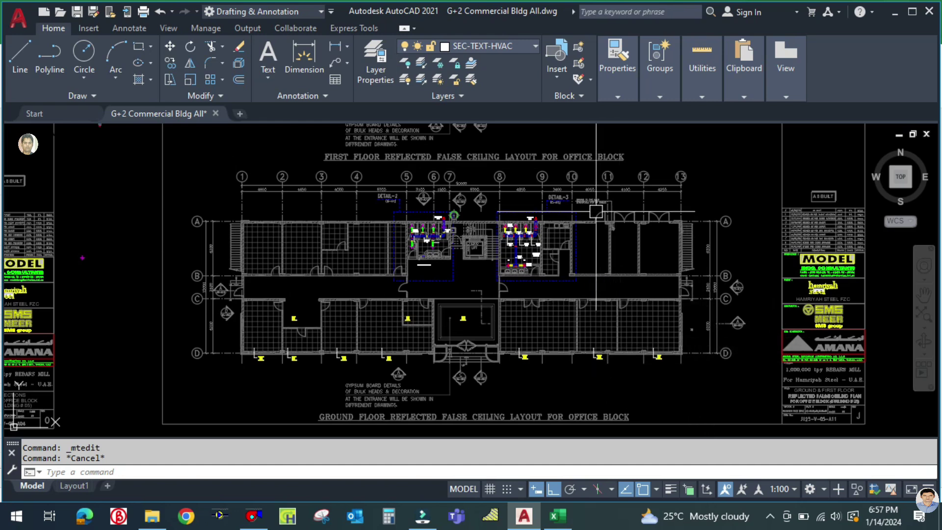
scroll(607, 303, down, 2)
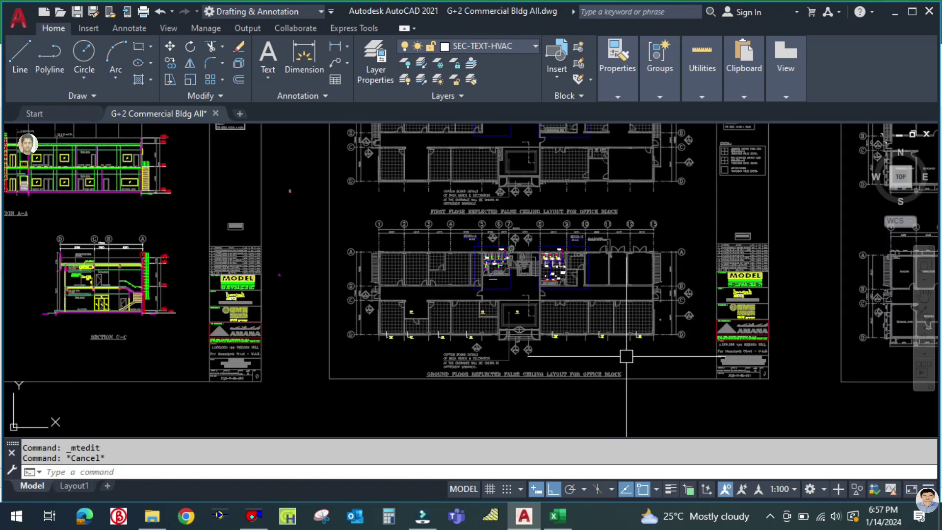
middle_drag(632, 353, 602, 370)
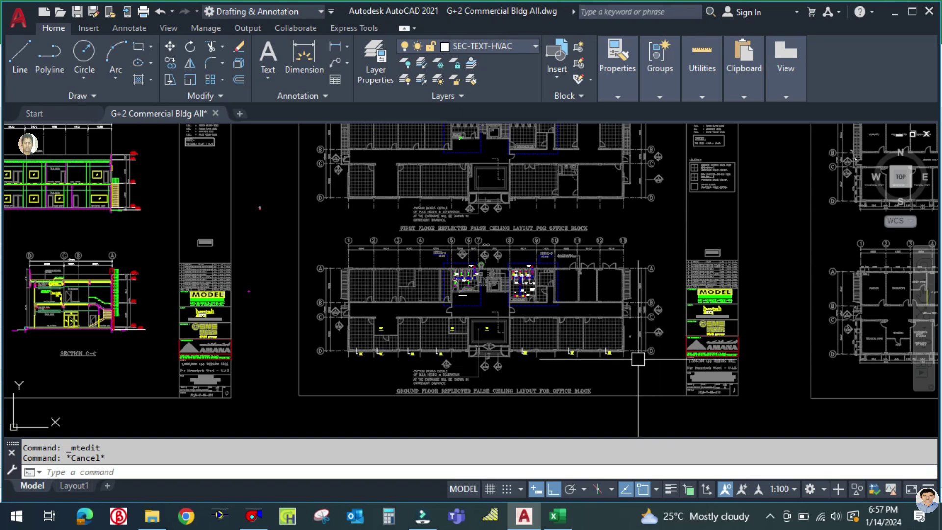
scroll(613, 366, up, 4)
scroll(556, 366, down, 5)
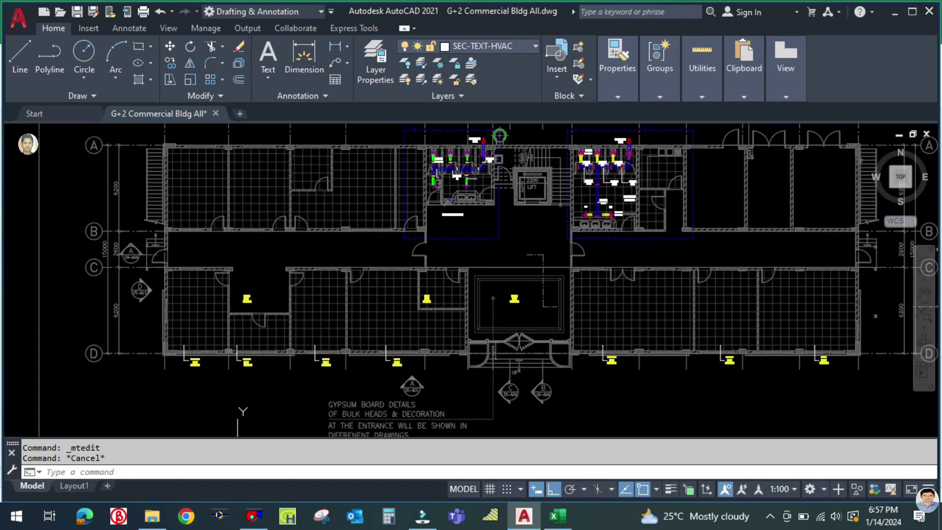